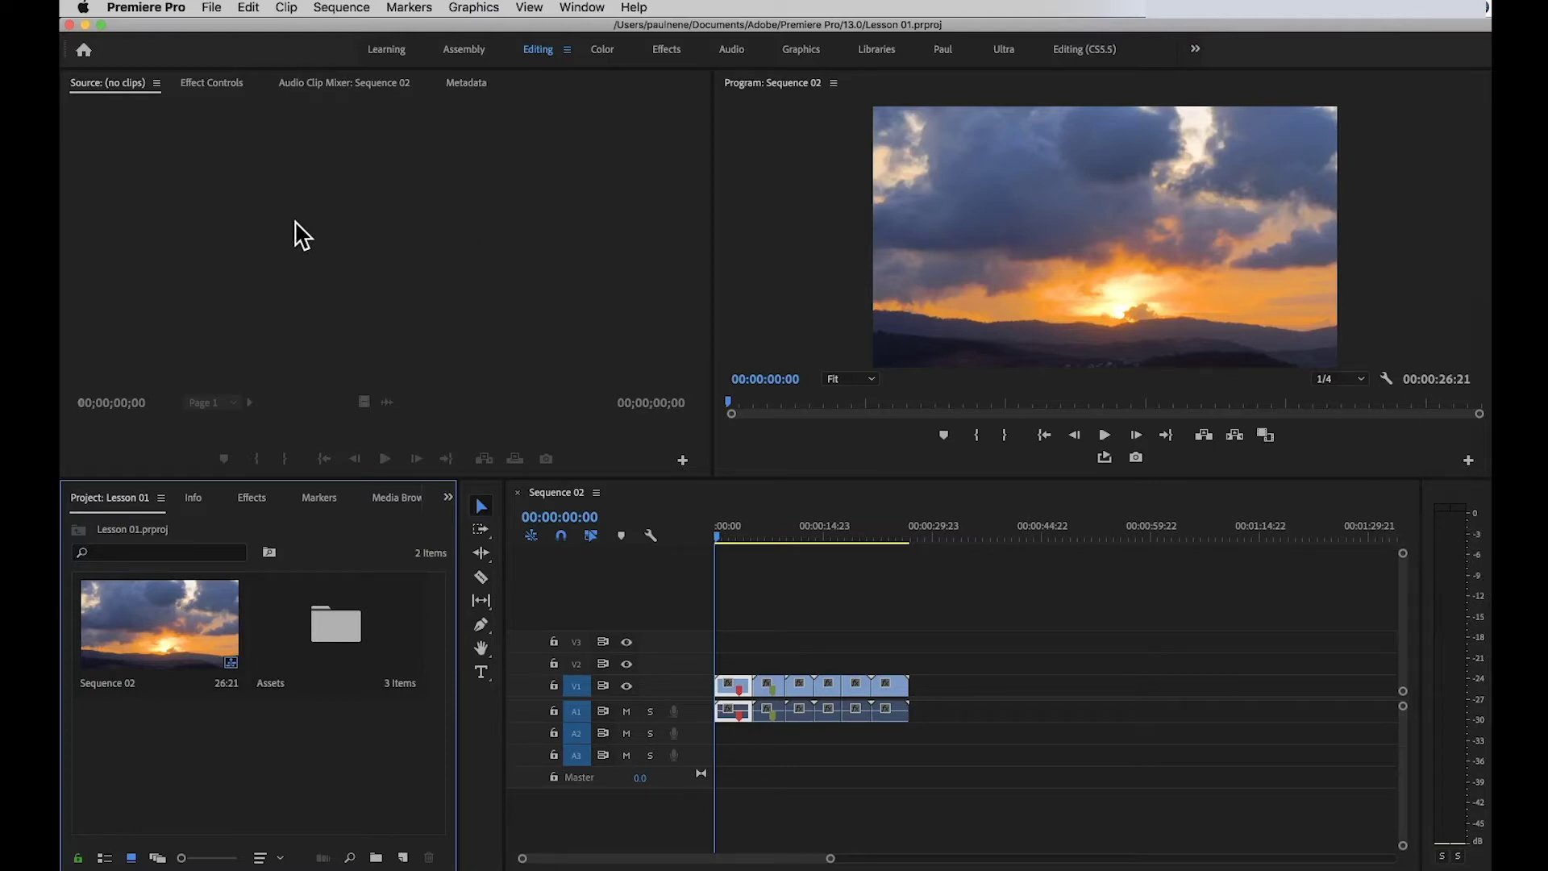
Open the first timeline clip, 001 Sunset.mp4, in the Source monitor and move its playhead to 00:00:01:16
left_click(277, 206)
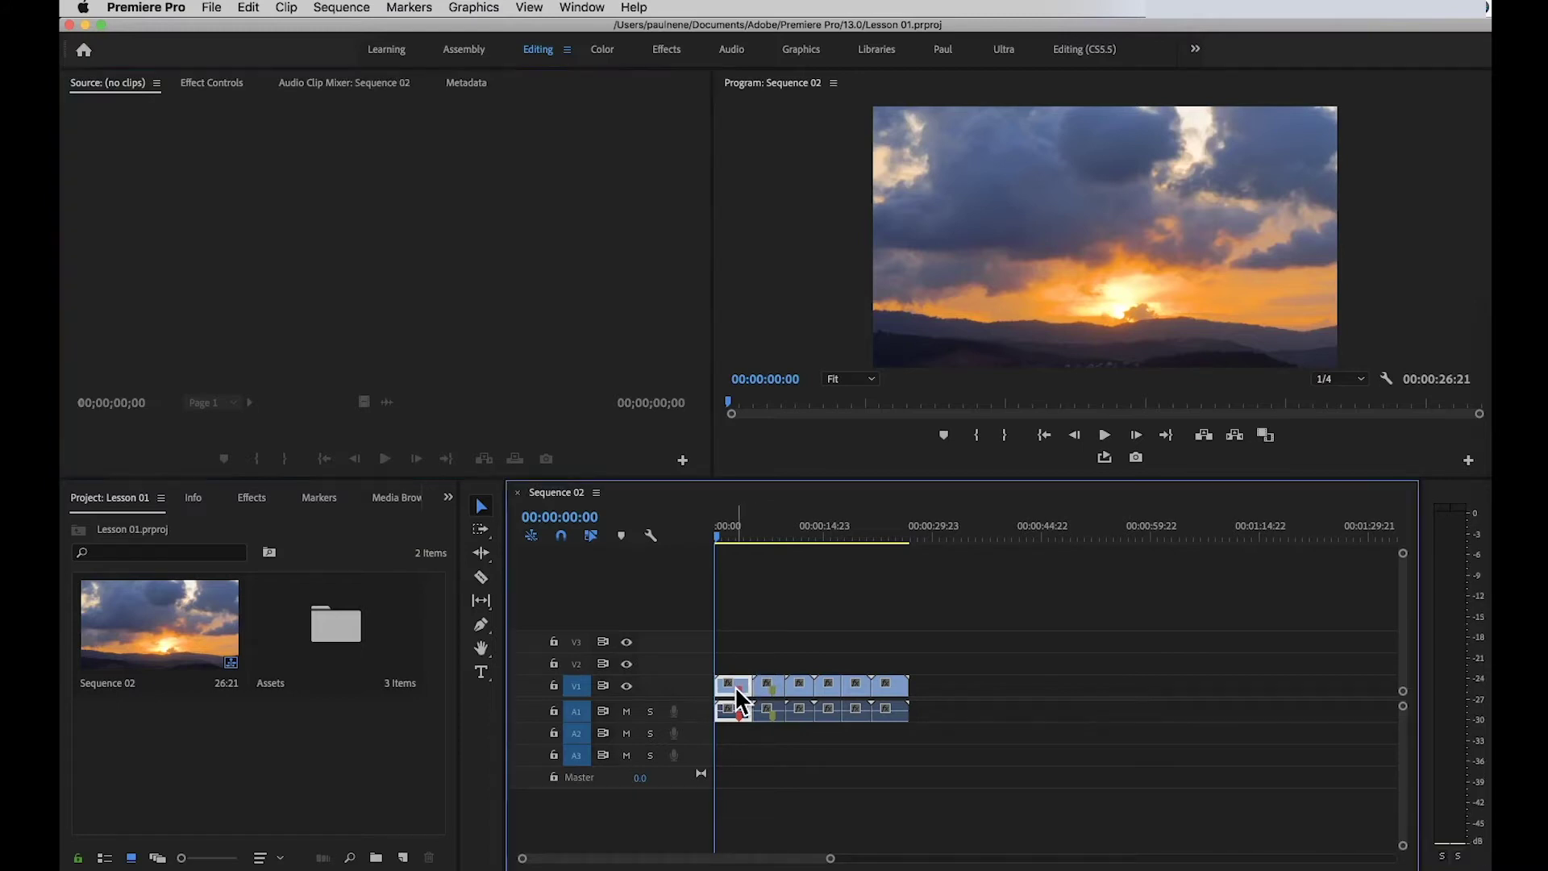
double_click(733, 685)
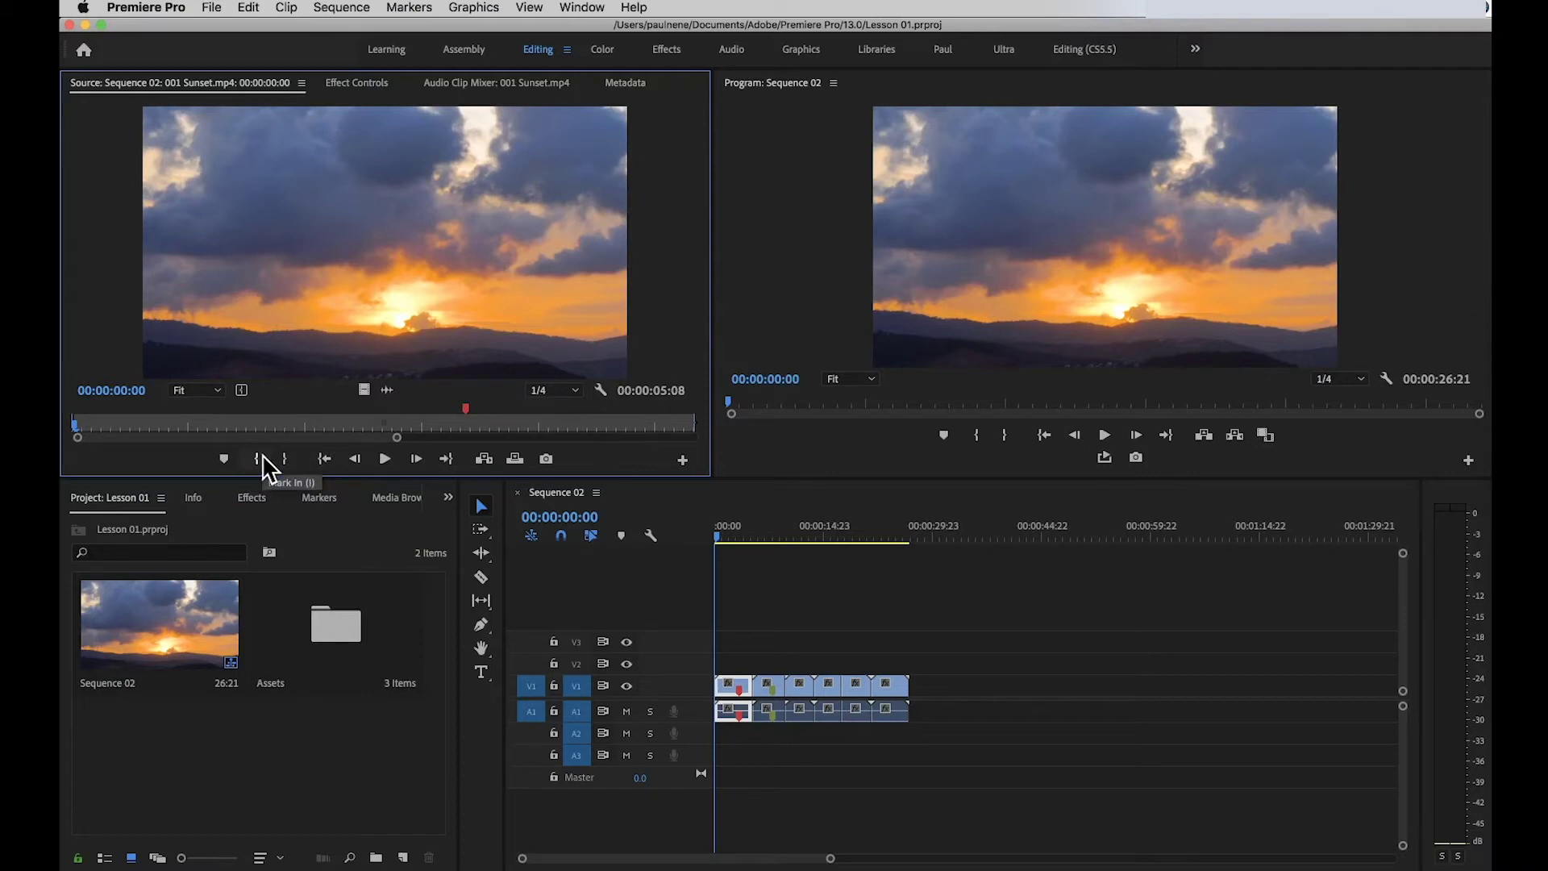
left_click_drag(79, 424, 161, 425)
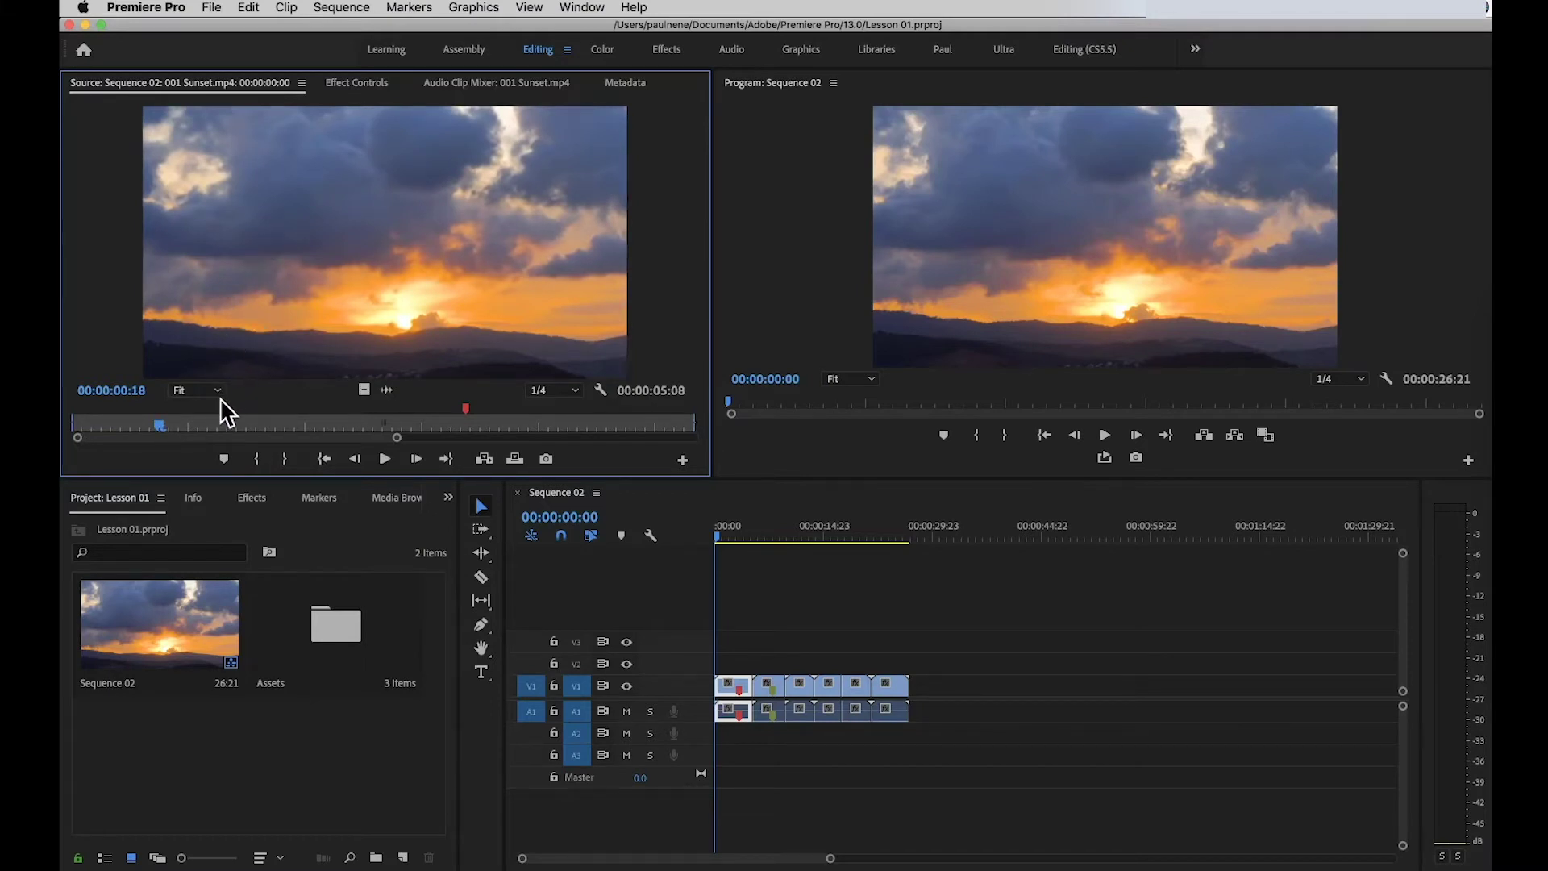
left_click_drag(165, 423, 267, 420)
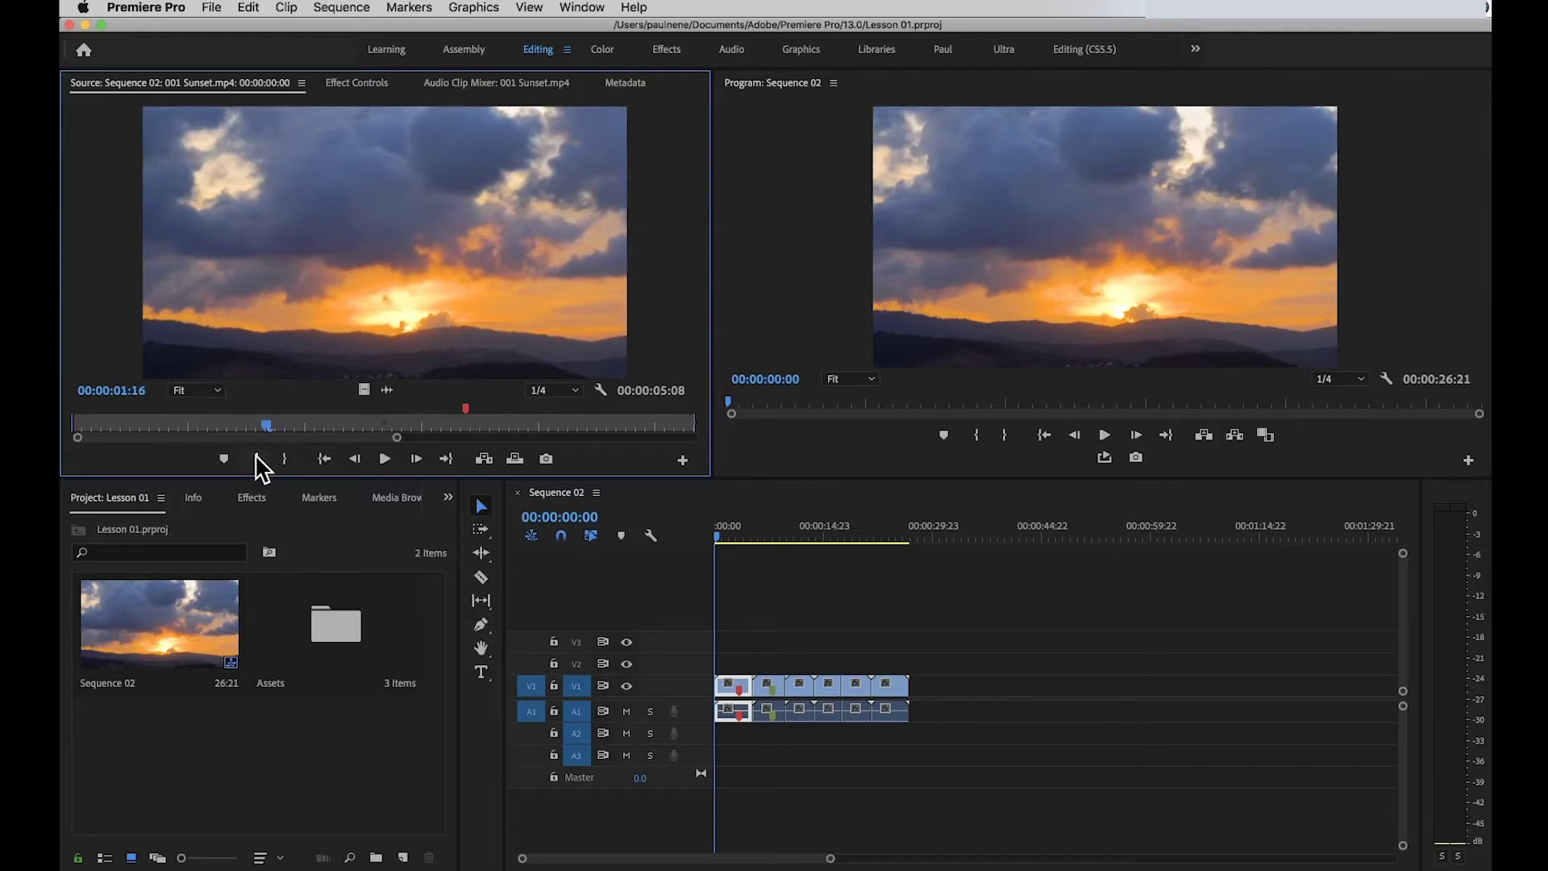
Trim the Sunset clip with an In point at 00:00:01:16 and an Out point giving a 00:00:01:14 range
left_click(255, 459)
left_click_drag(267, 425, 406, 424)
left_click(295, 459)
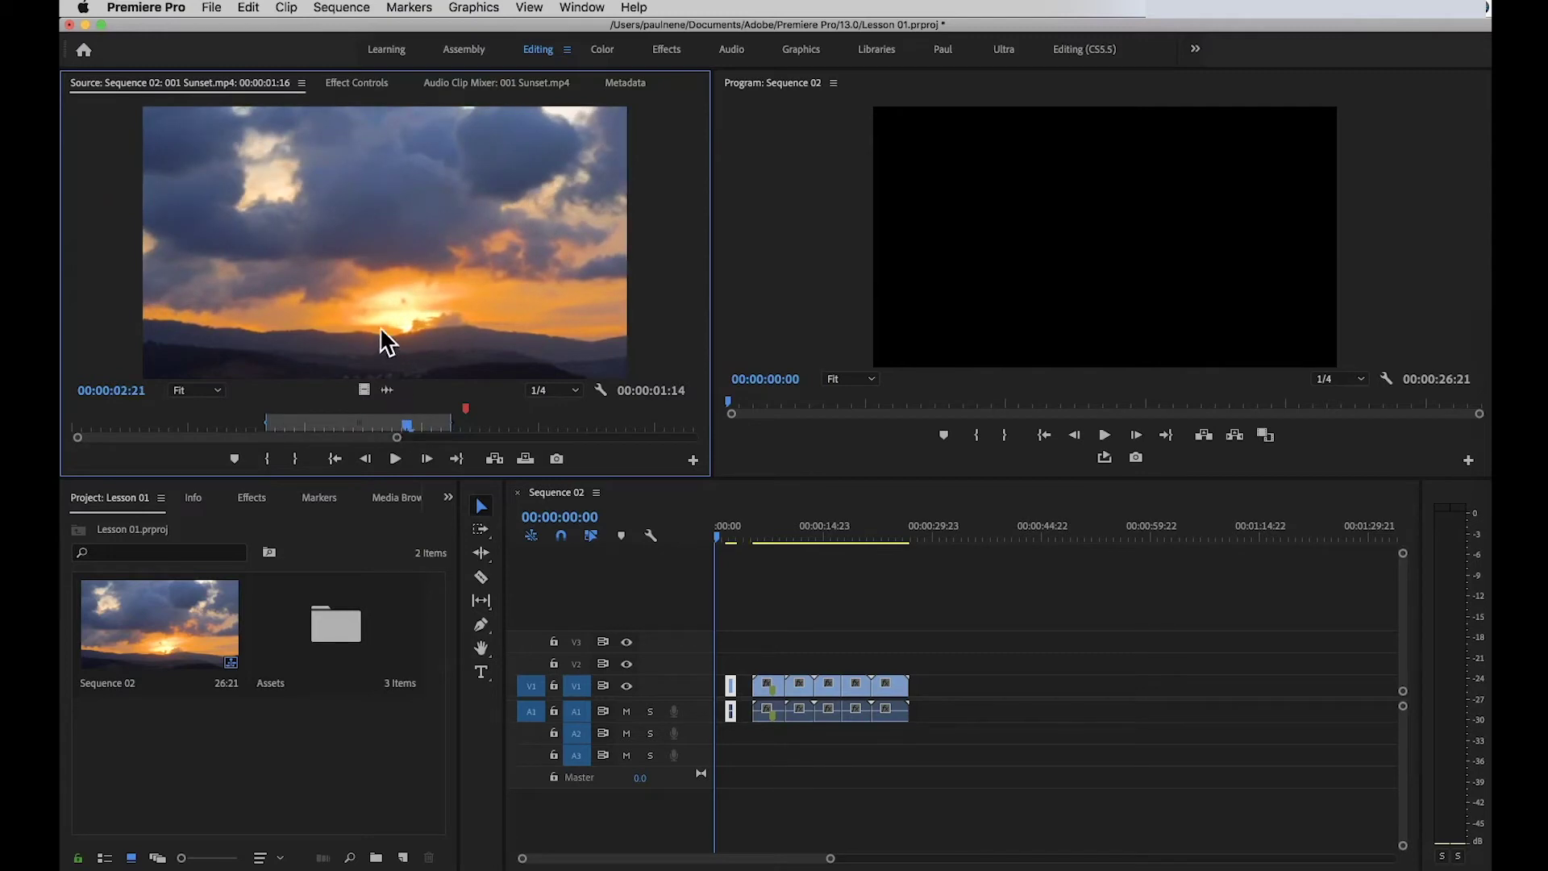
Place the marked Sunset range at the start of track V1, move the source playhead to 00:00:04:03 and play the sequence opening
left_click_drag(371, 286, 718, 690)
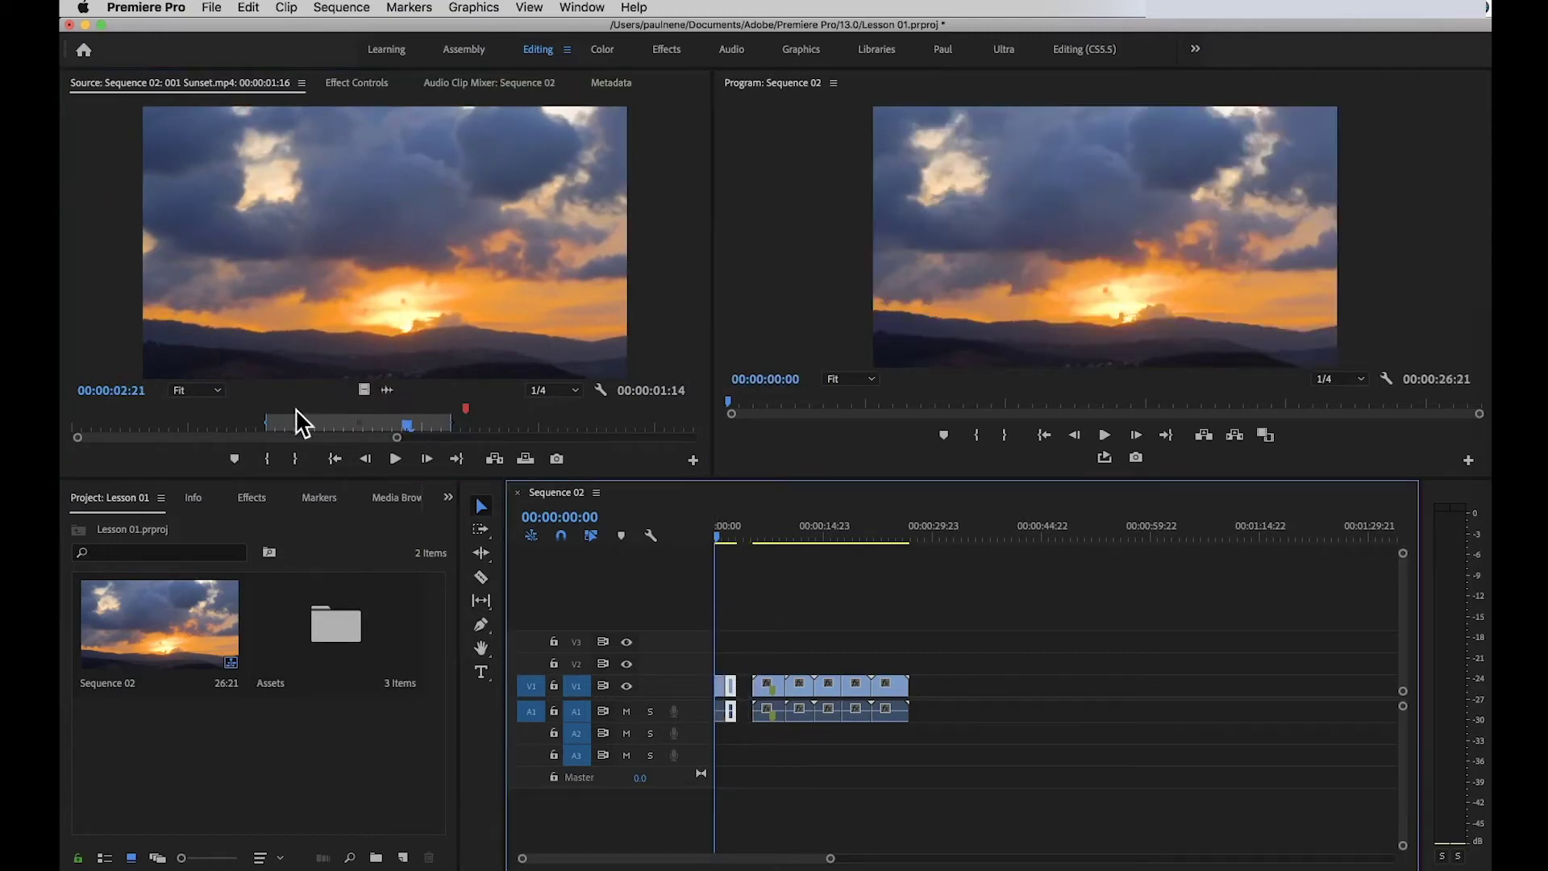
left_click_drag(283, 415, 555, 452)
left_click(719, 534)
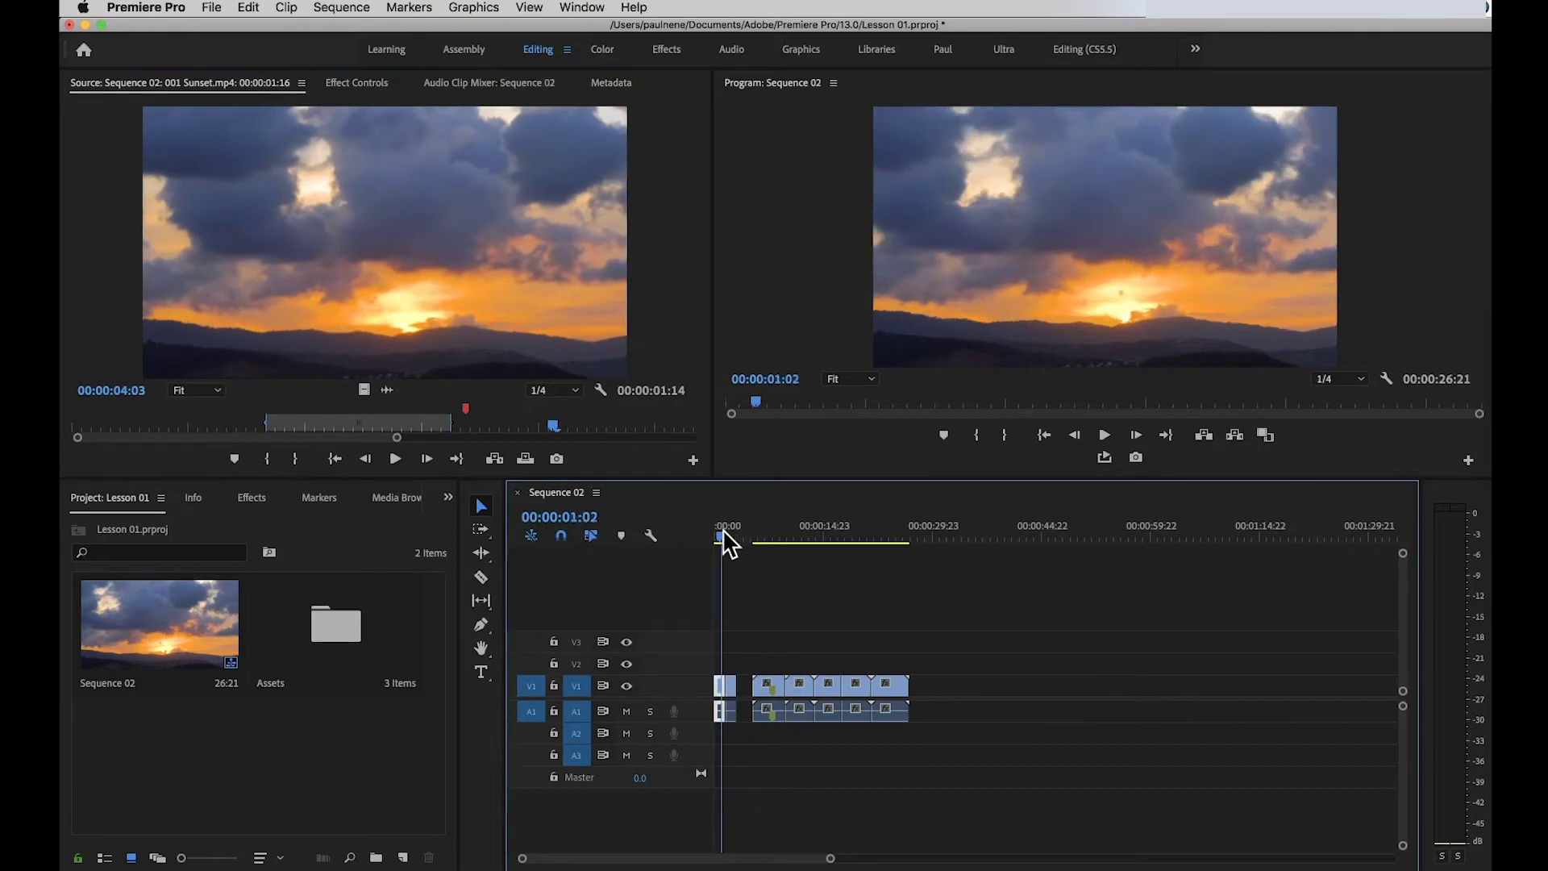
key("space")
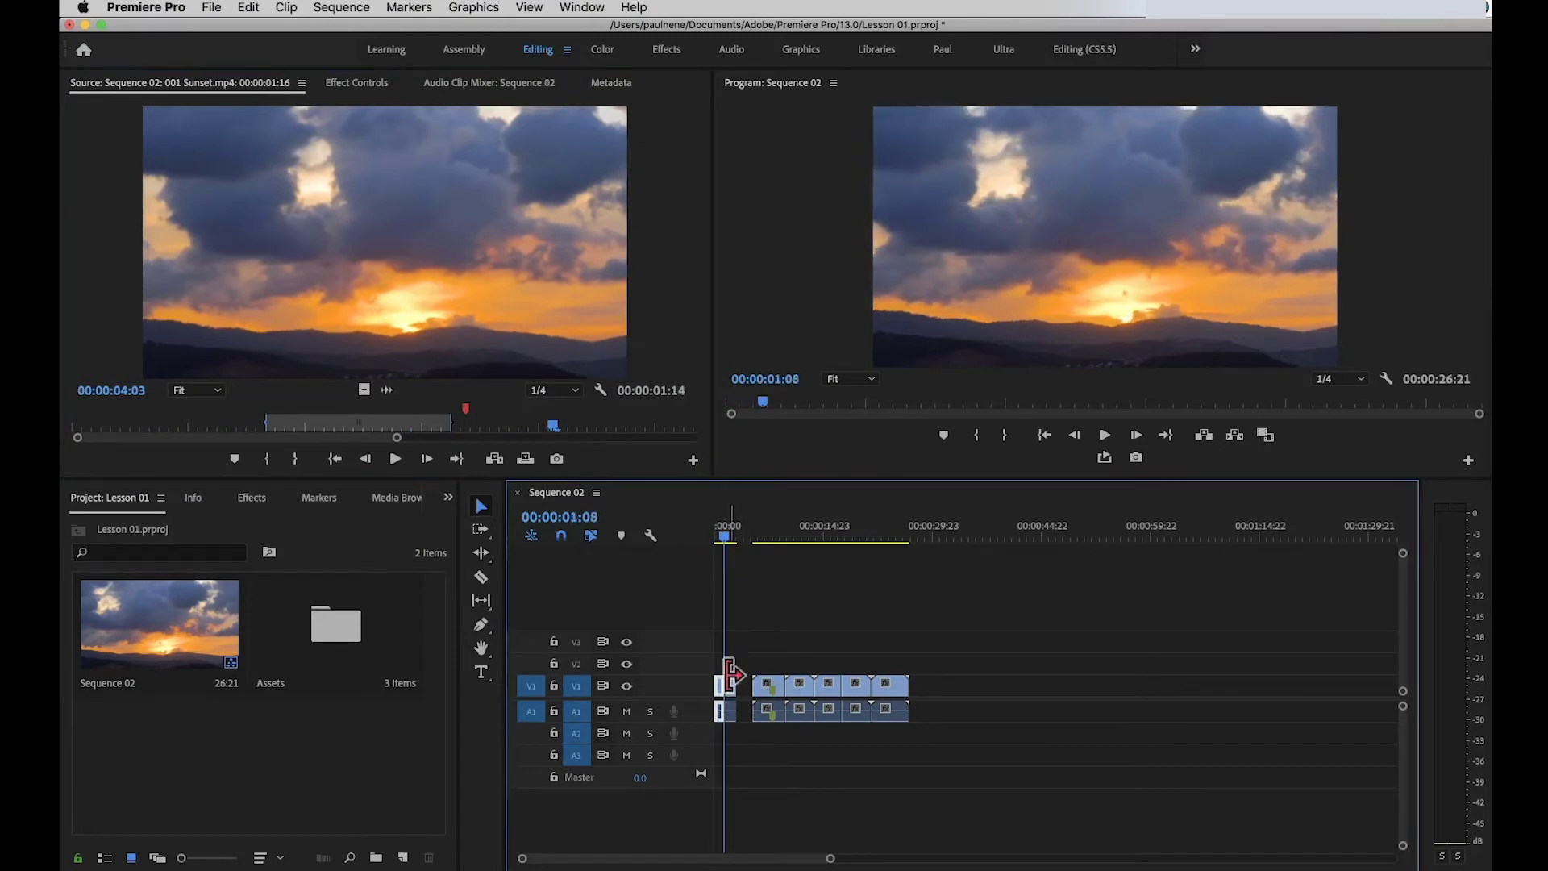
Reopen the trimmed Sunset clip in the Source monitor and remove its In and Out points to restore its full length
double_click(727, 689)
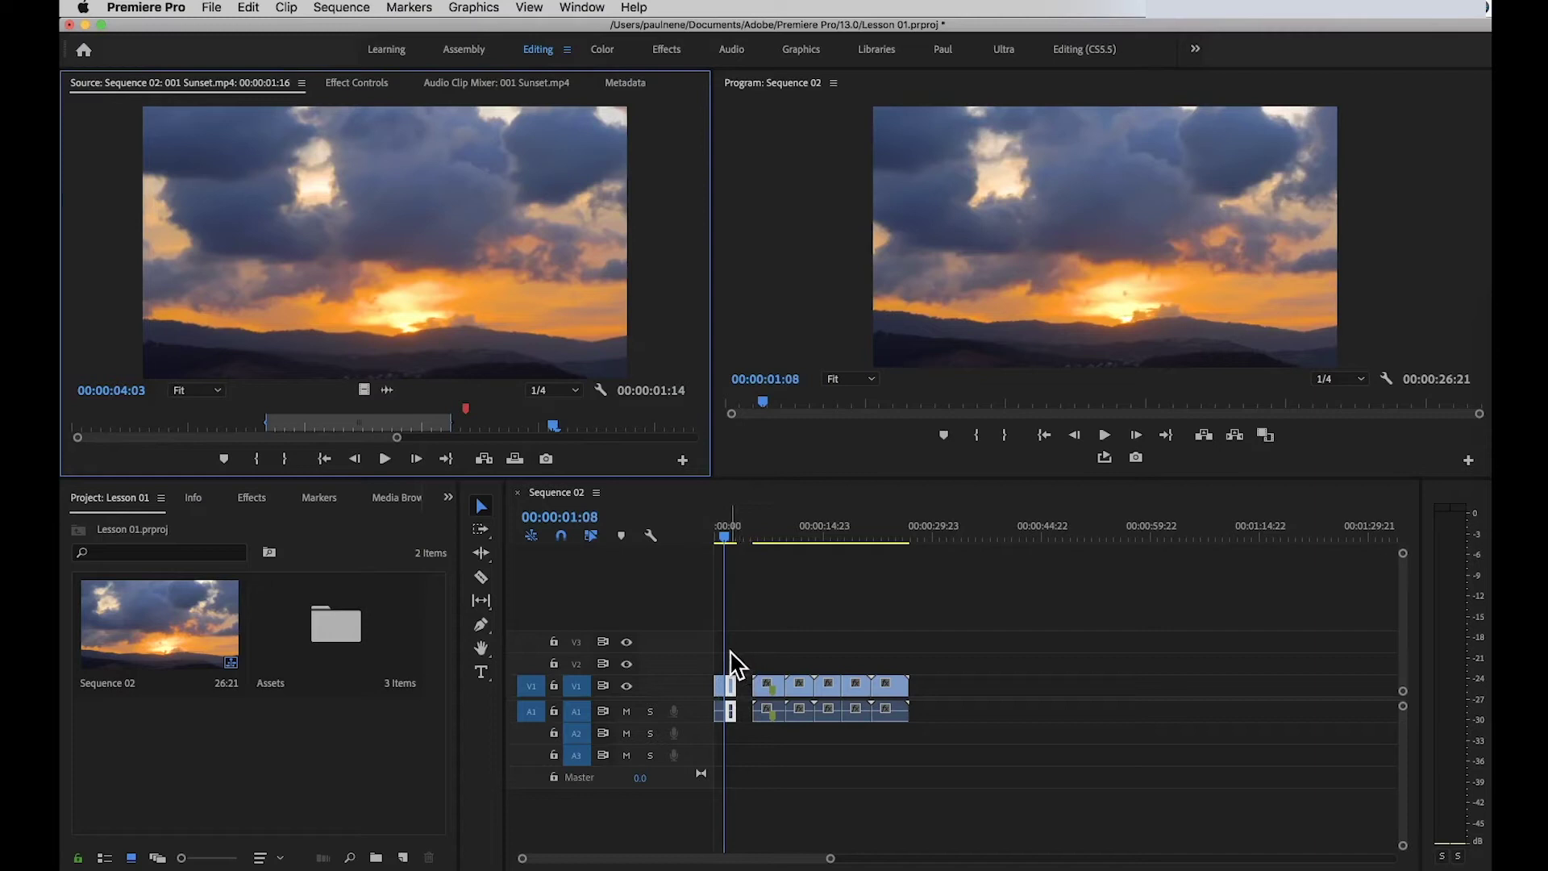
key("alt+i")
key("alt+o")
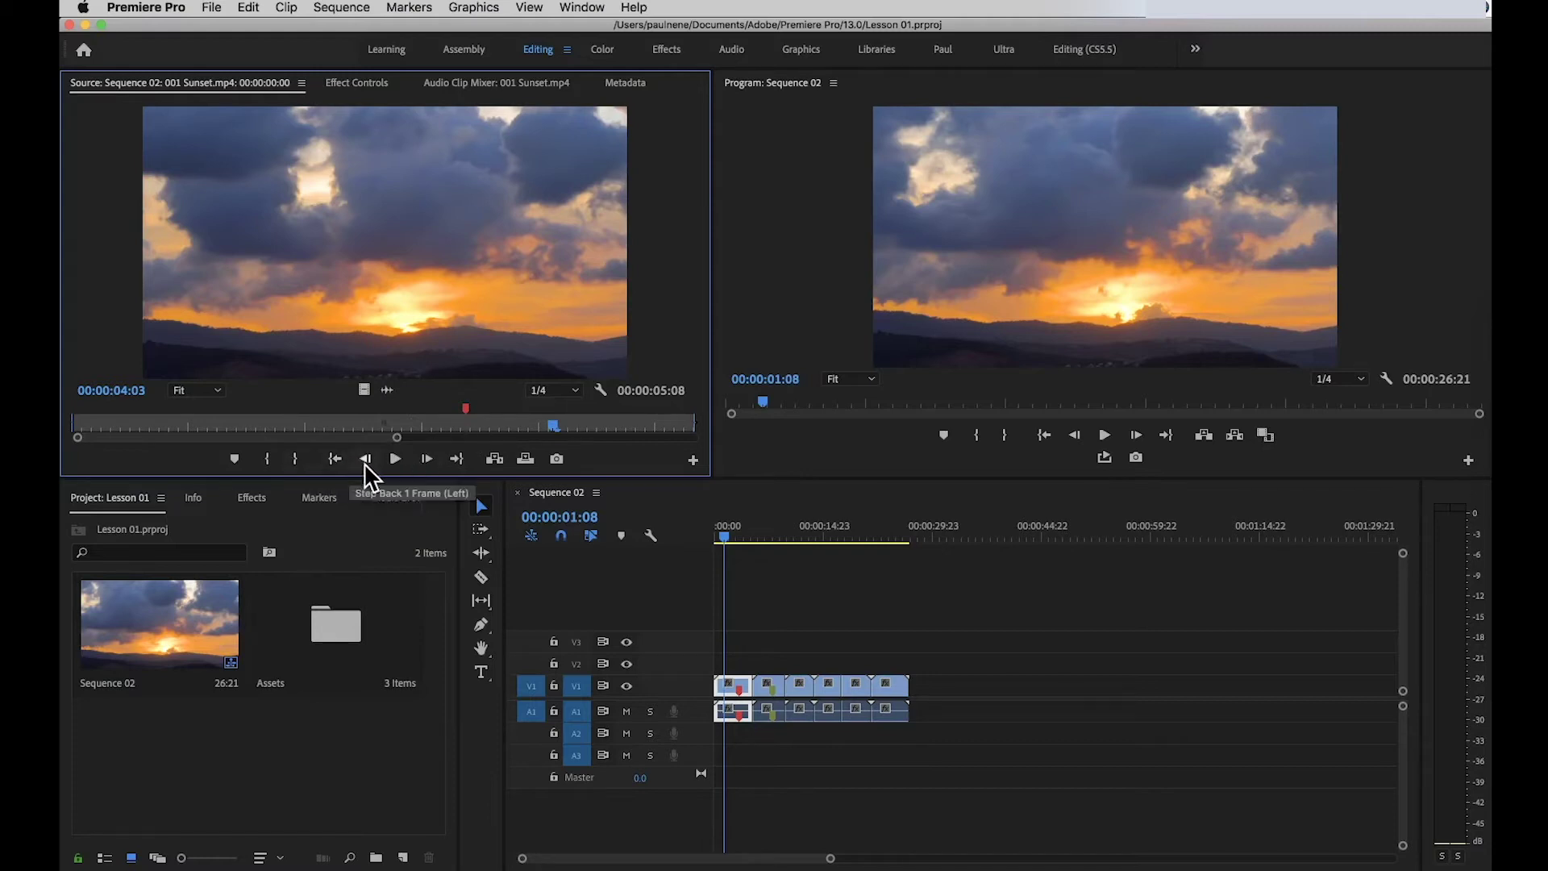
Add a marker to the Sunset clip at 00:00:04:03 and check its marker settings
left_click(235, 458)
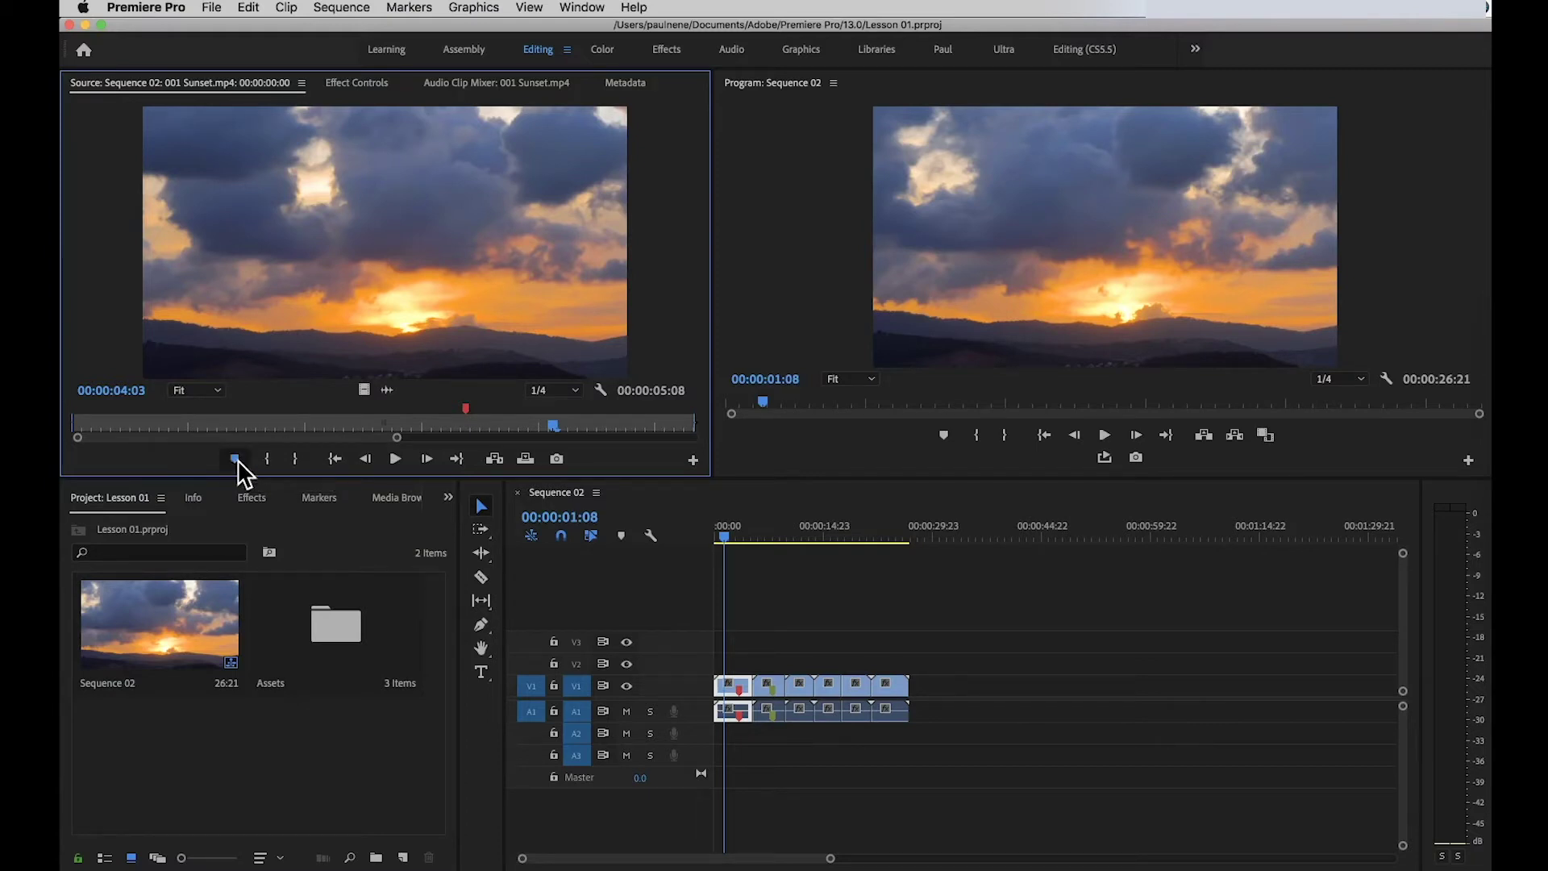
left_click_drag(551, 421, 549, 414)
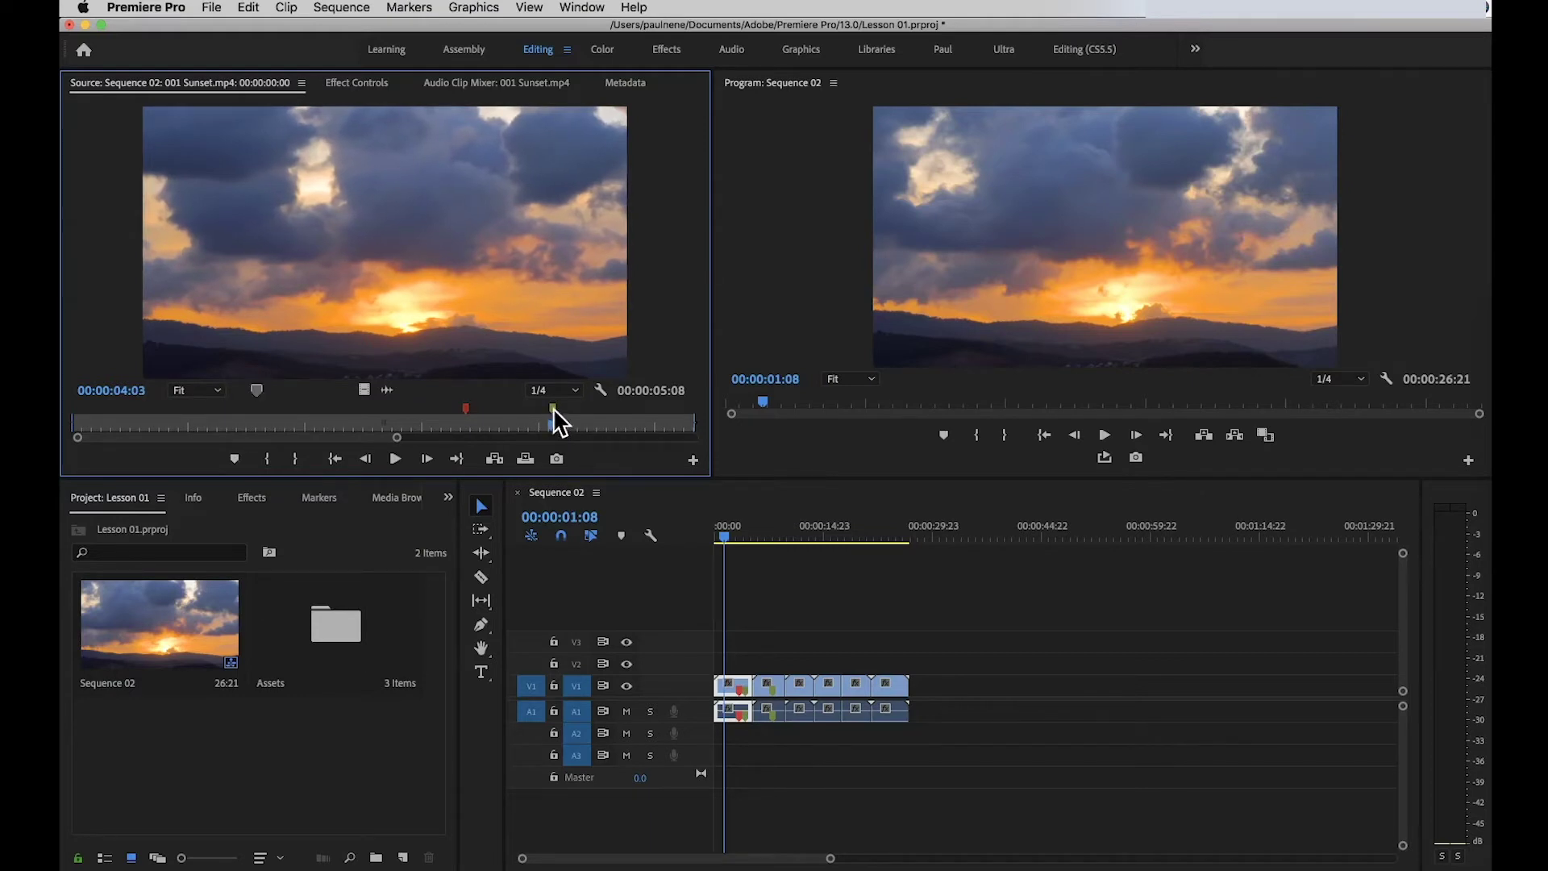
double_click(553, 408)
left_click(936, 201)
Add another marker to the Sunset clip at 00:00:02:18
mouse_move(554, 425)
left_mouse_down()
mouse_move(137, 430)
mouse_move(392, 427)
left_mouse_up()
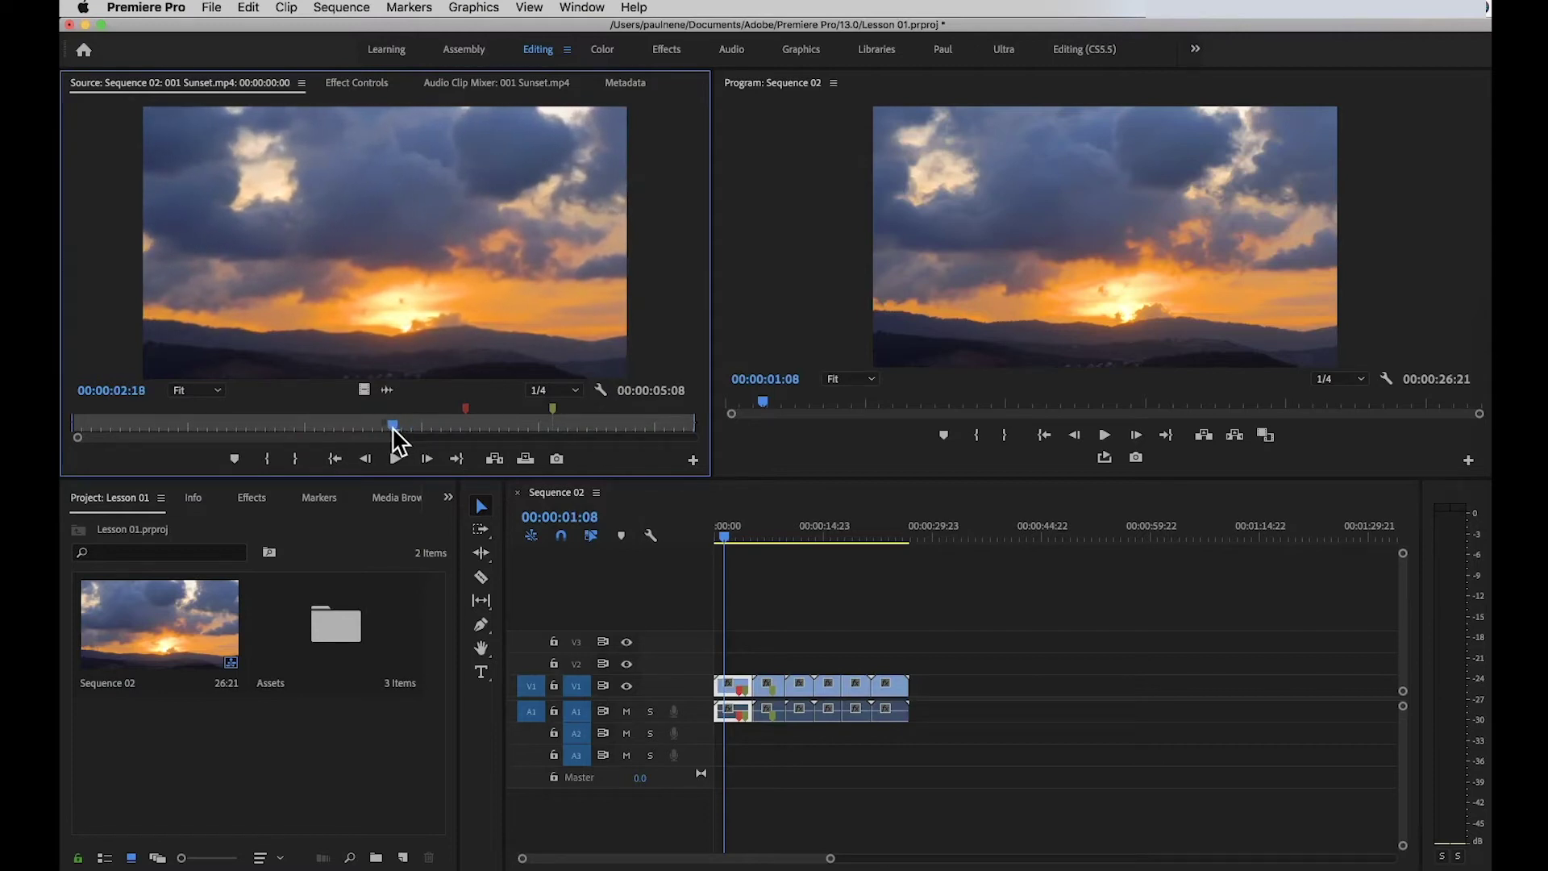
left_click(234, 458)
mouse_move(394, 419)
left_mouse_down()
mouse_move(381, 428)
mouse_move(390, 417)
left_mouse_up()
left_click(391, 418)
Show the Sunset clip's effect settings, move the sequence playhead to 00:00:02:07 and change the clip's position to 953, 492
left_click(360, 85)
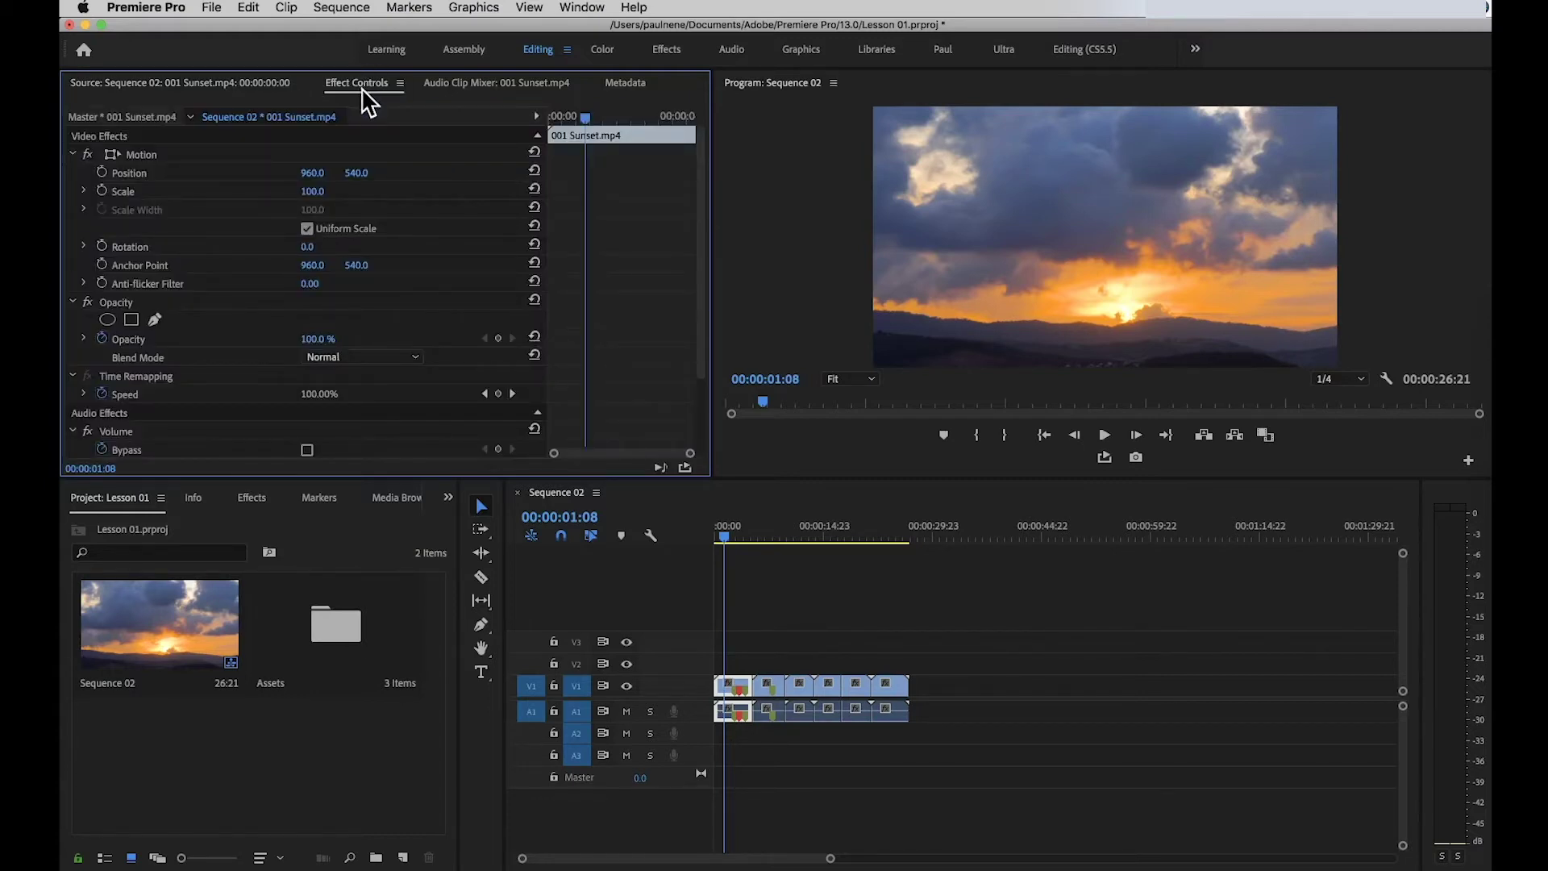
left_click(730, 532)
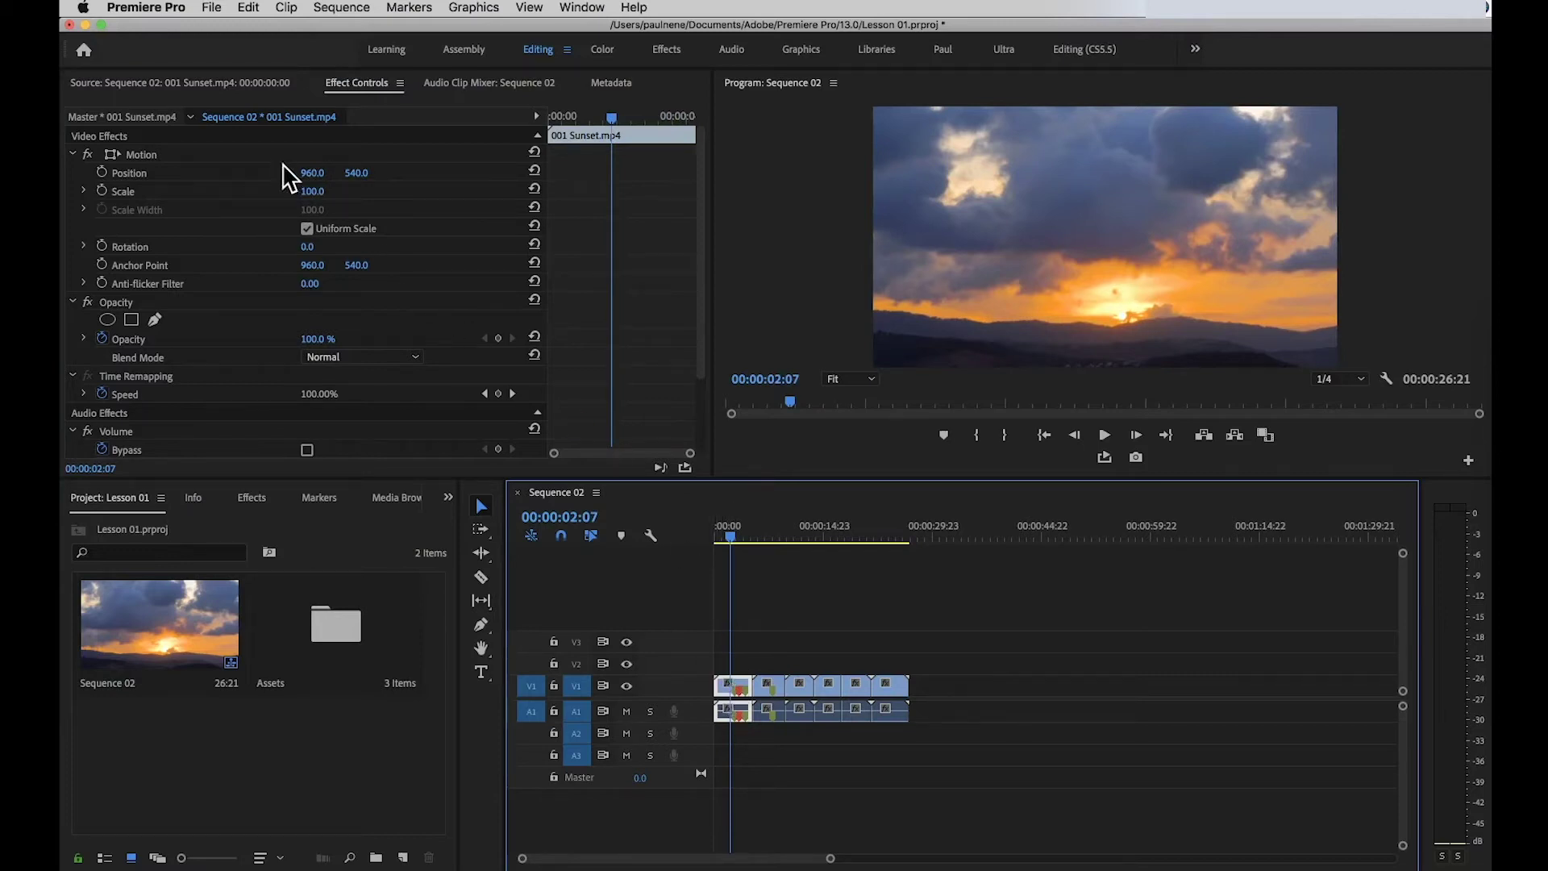
left_click(312, 182)
mouse_move(312, 172)
left_mouse_down()
mouse_move(349, 173)
mouse_move(281, 172)
mouse_move(429, 173)
mouse_move(229, 172)
mouse_move(334, 173)
left_mouse_up()
Try a horizontal position of 100 for the clip, then undo it together with the preceding vertical position change
left_click(317, 173)
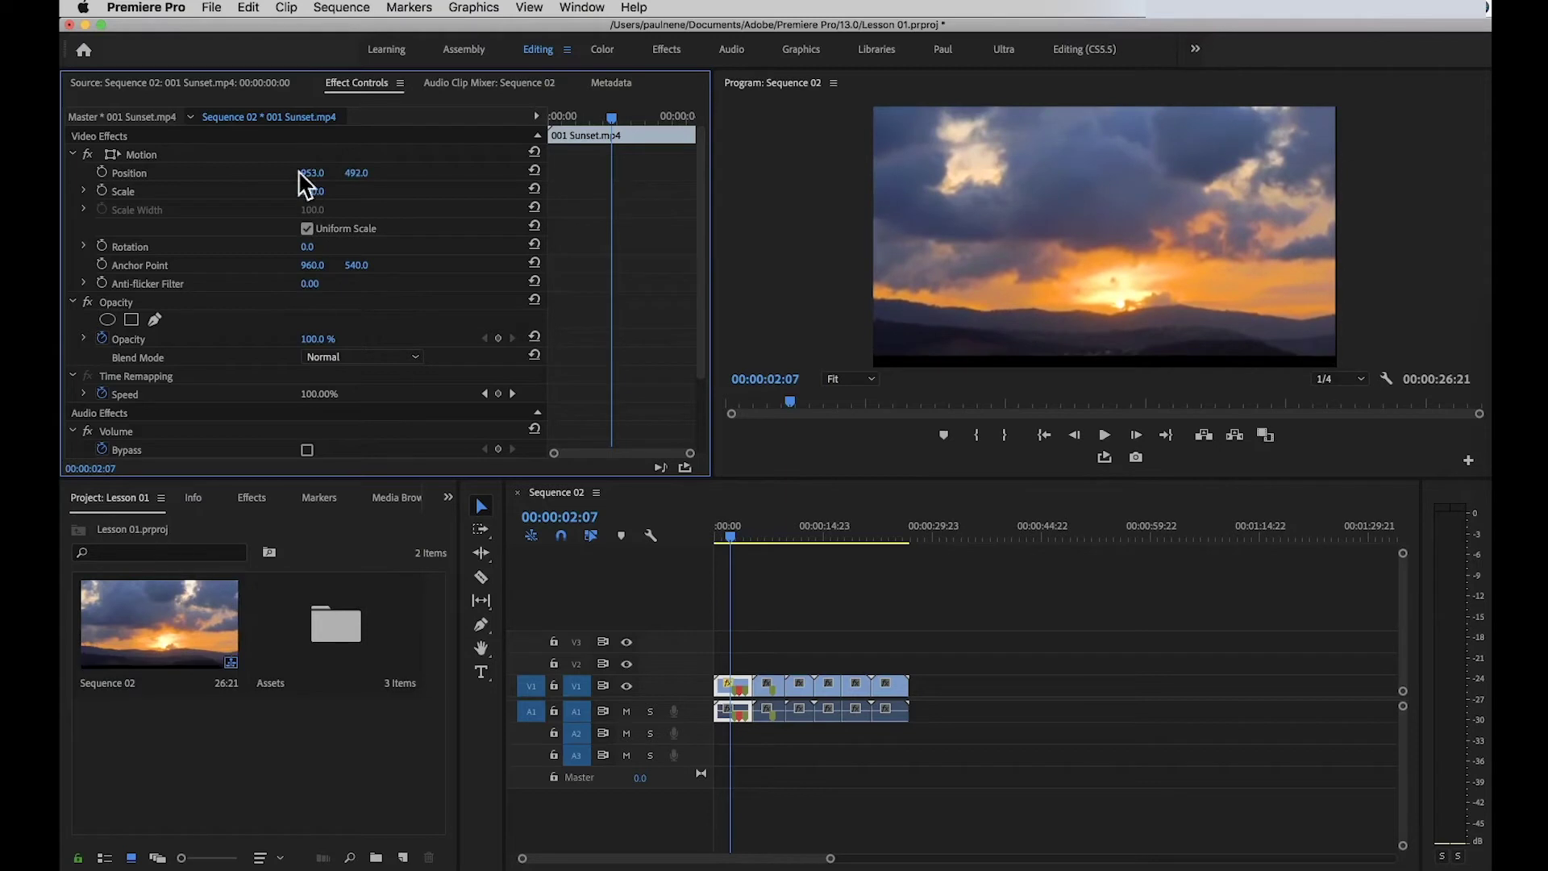
type("100")
key("Return")
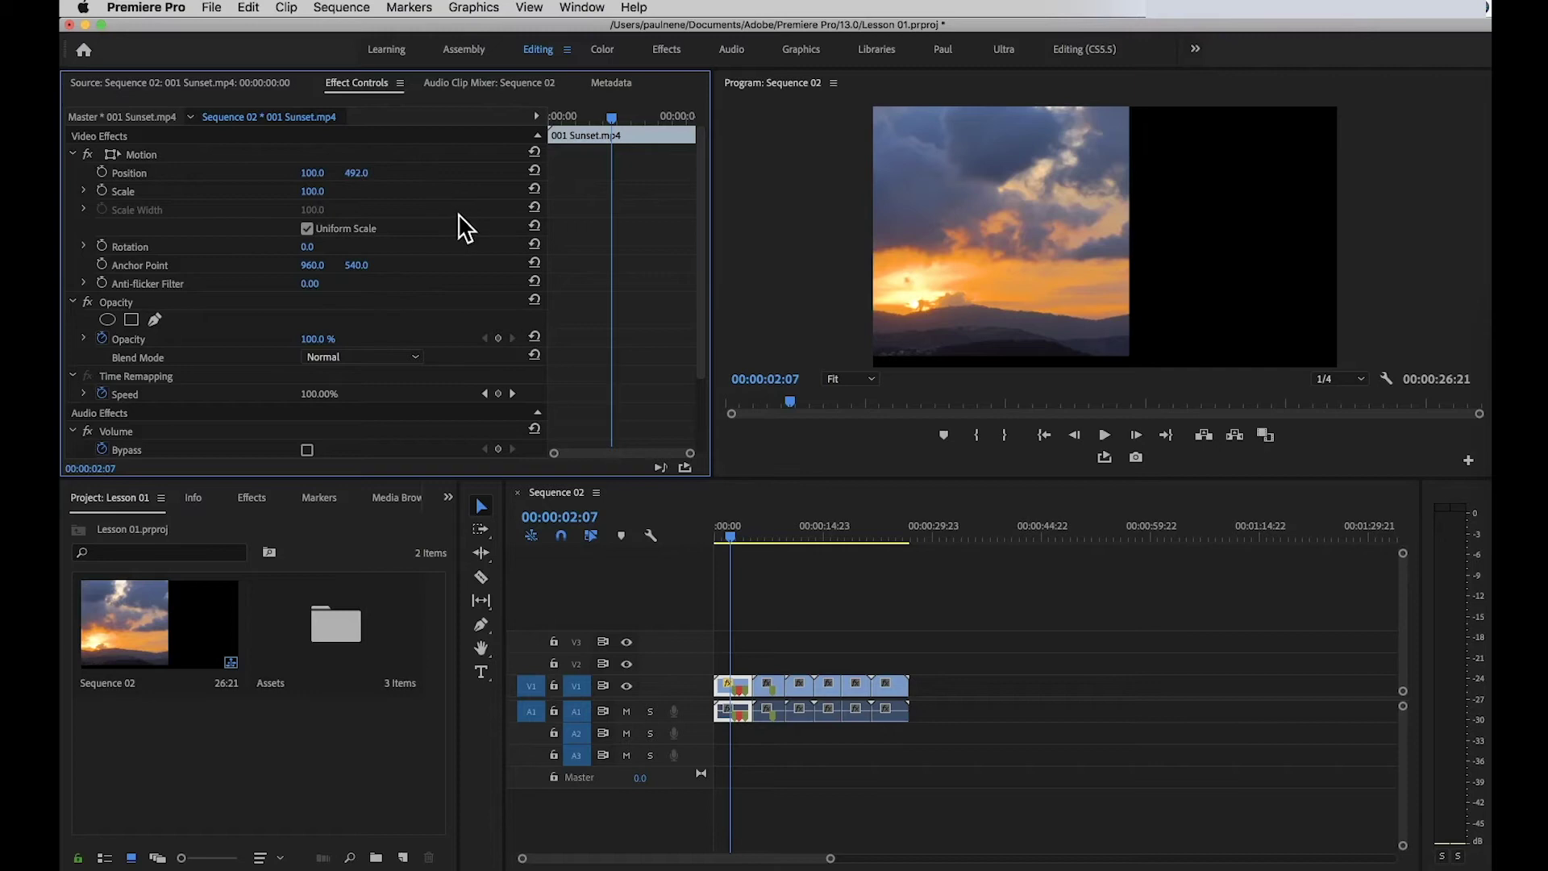
key("super+z")
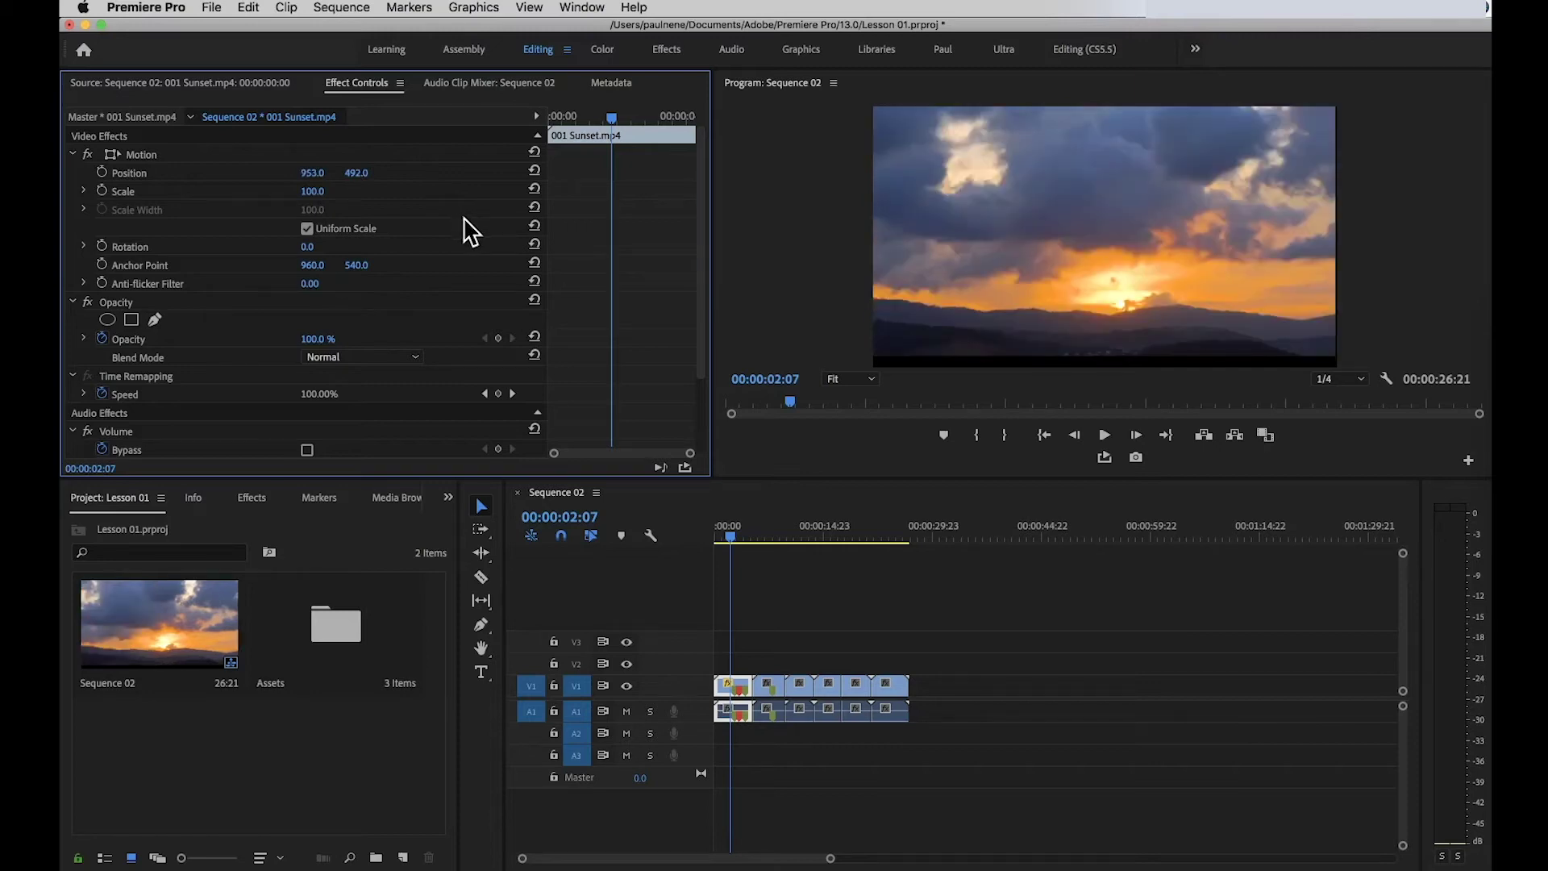
key("super+z")
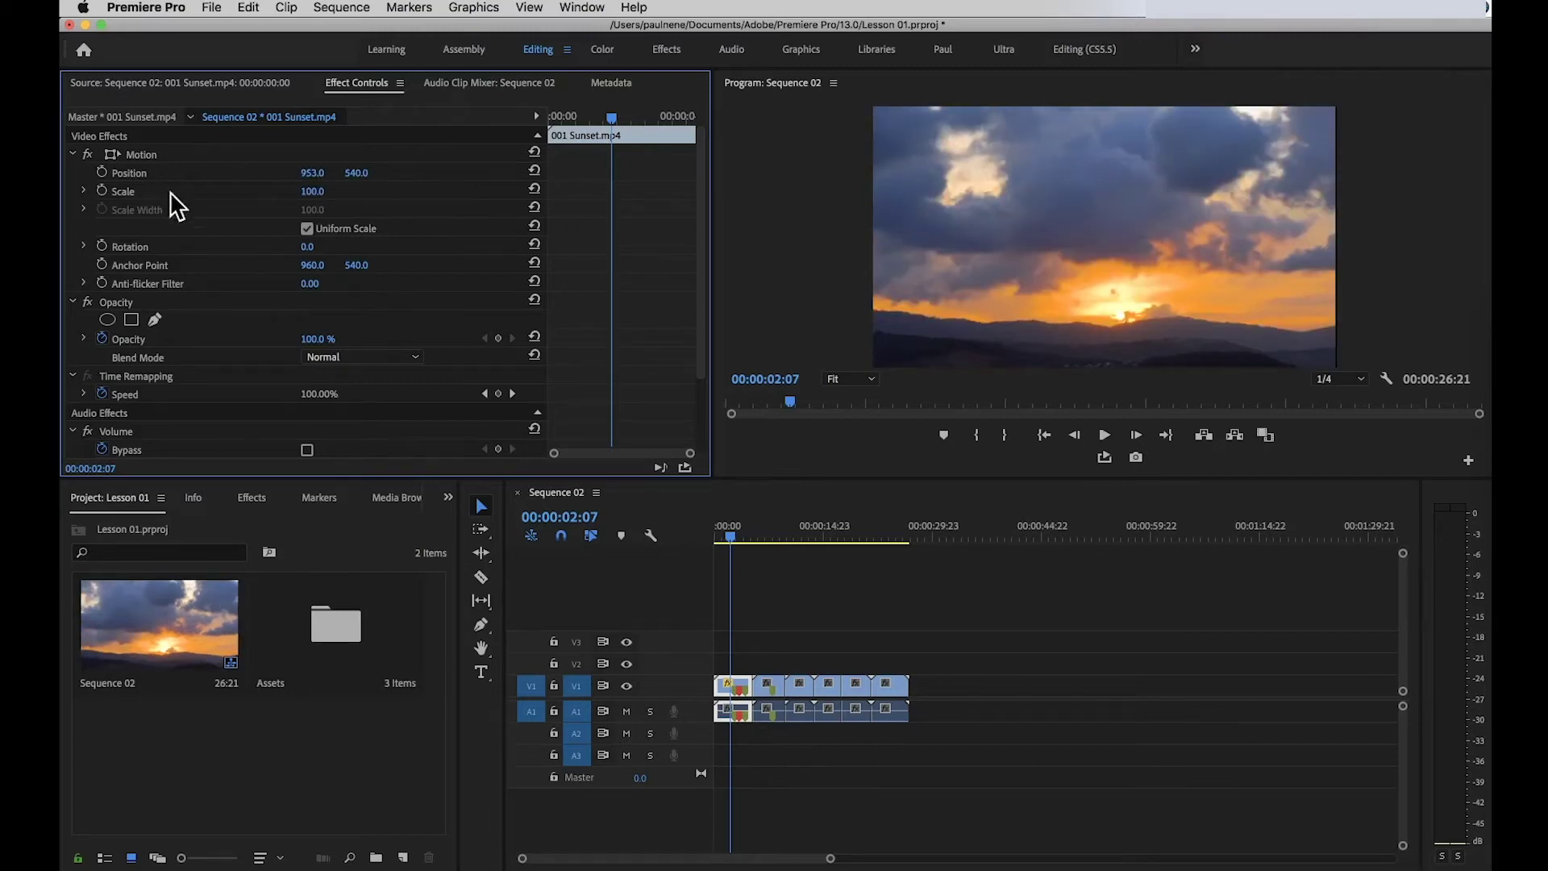
Try scaling the Sunset clip down to 76, then undo the scale change
mouse_move(312, 191)
left_mouse_down()
mouse_move(347, 192)
mouse_move(234, 191)
mouse_move(291, 191)
left_mouse_up()
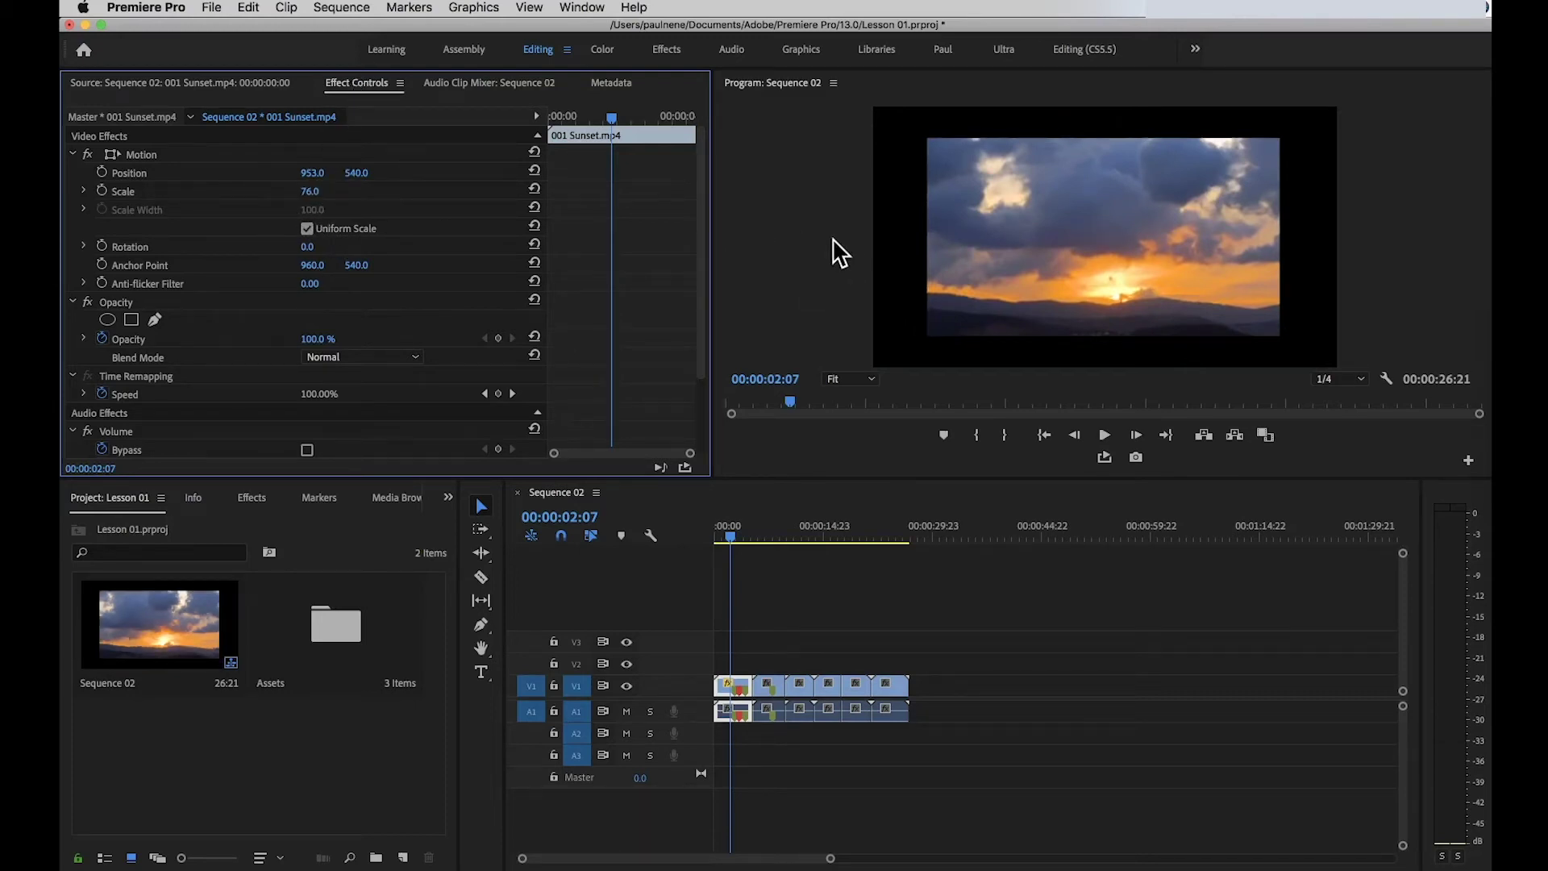
key("super+z")
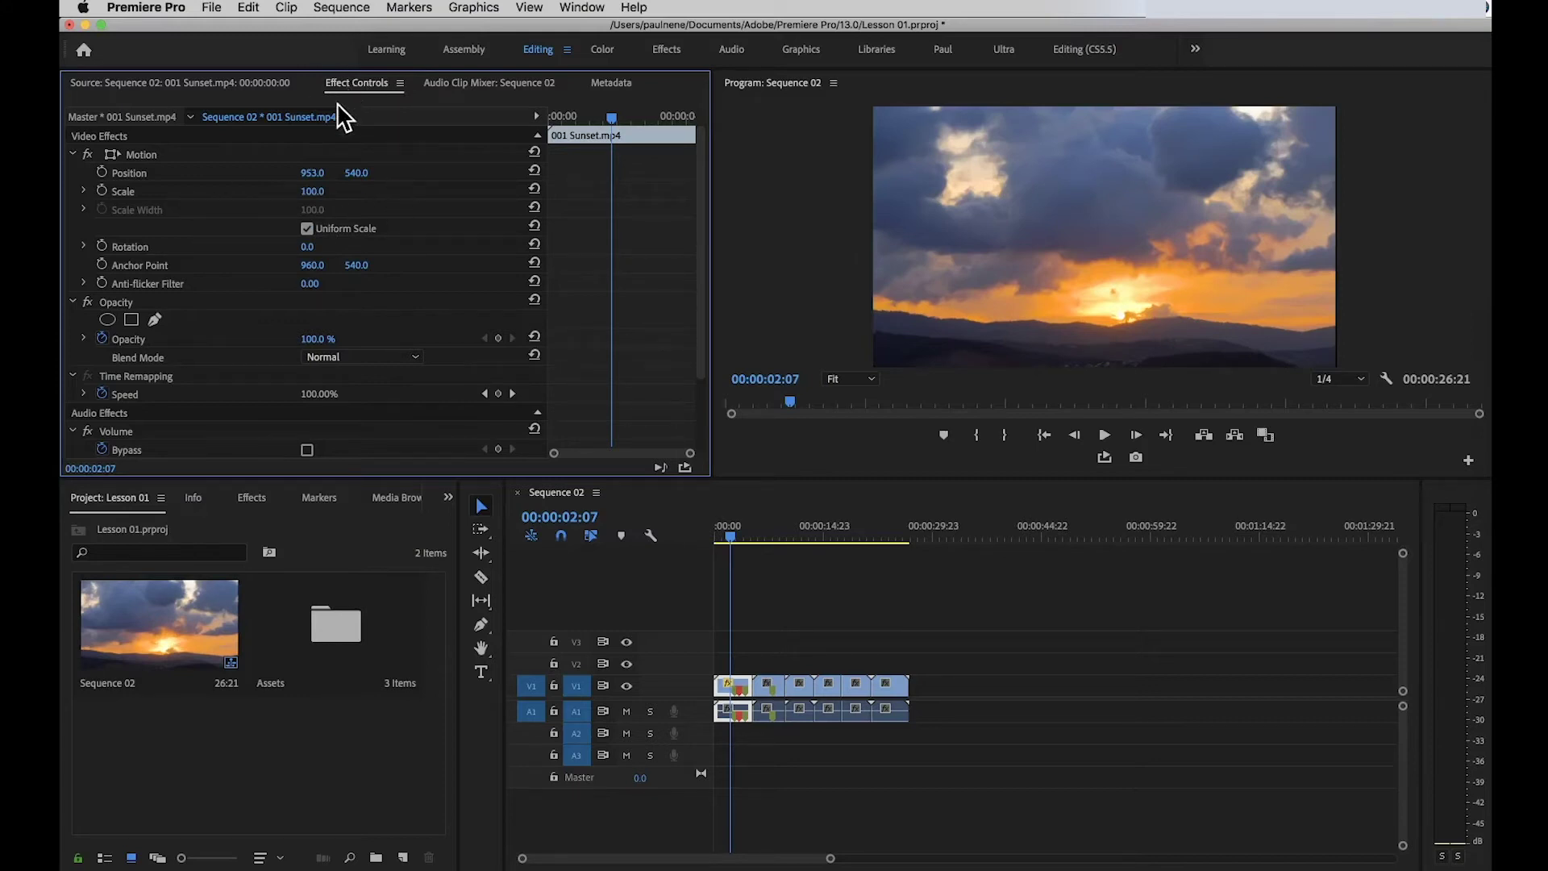
Lower the Sunset clip's opacity to 56% at the playhead and collapse the Panner audio effect
left_click_drag(318, 338, 282, 339)
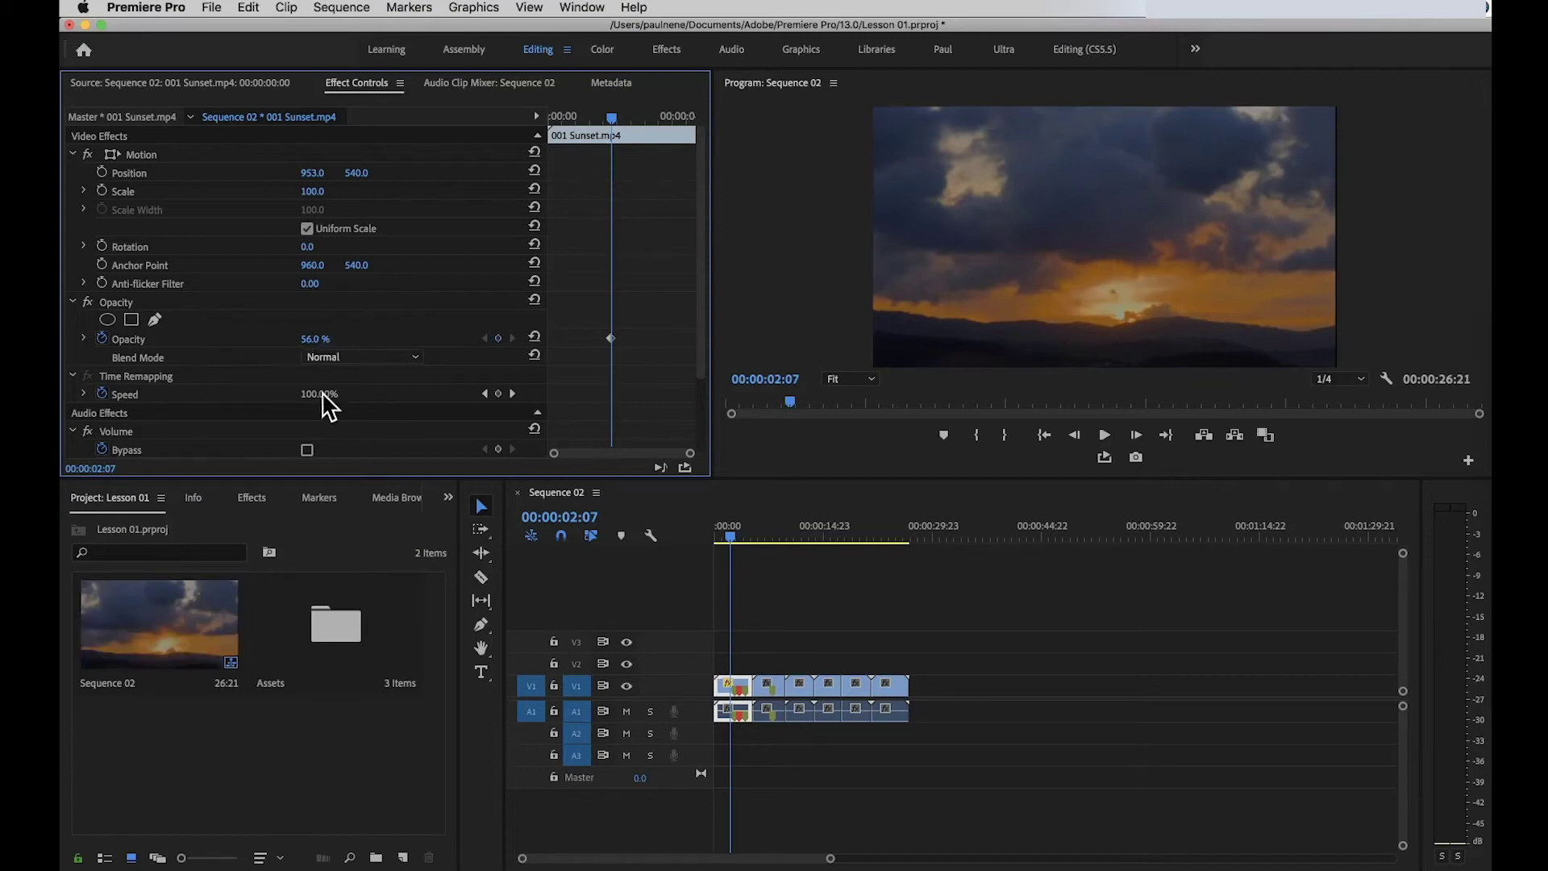
scroll(218, 403, "down", 3)
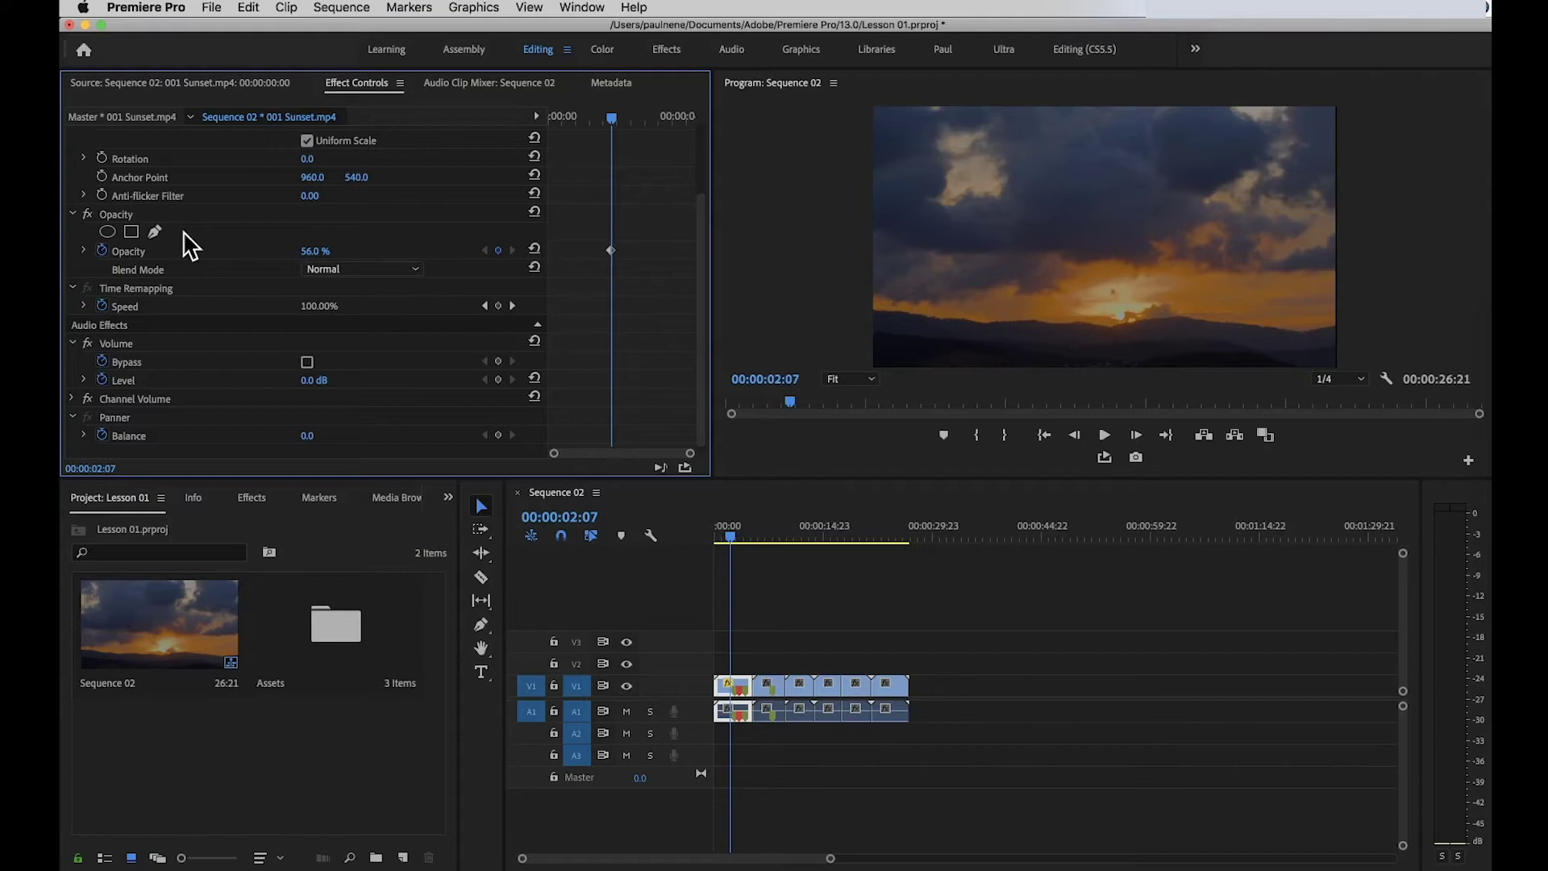
scroll(249, 321, "down", 1)
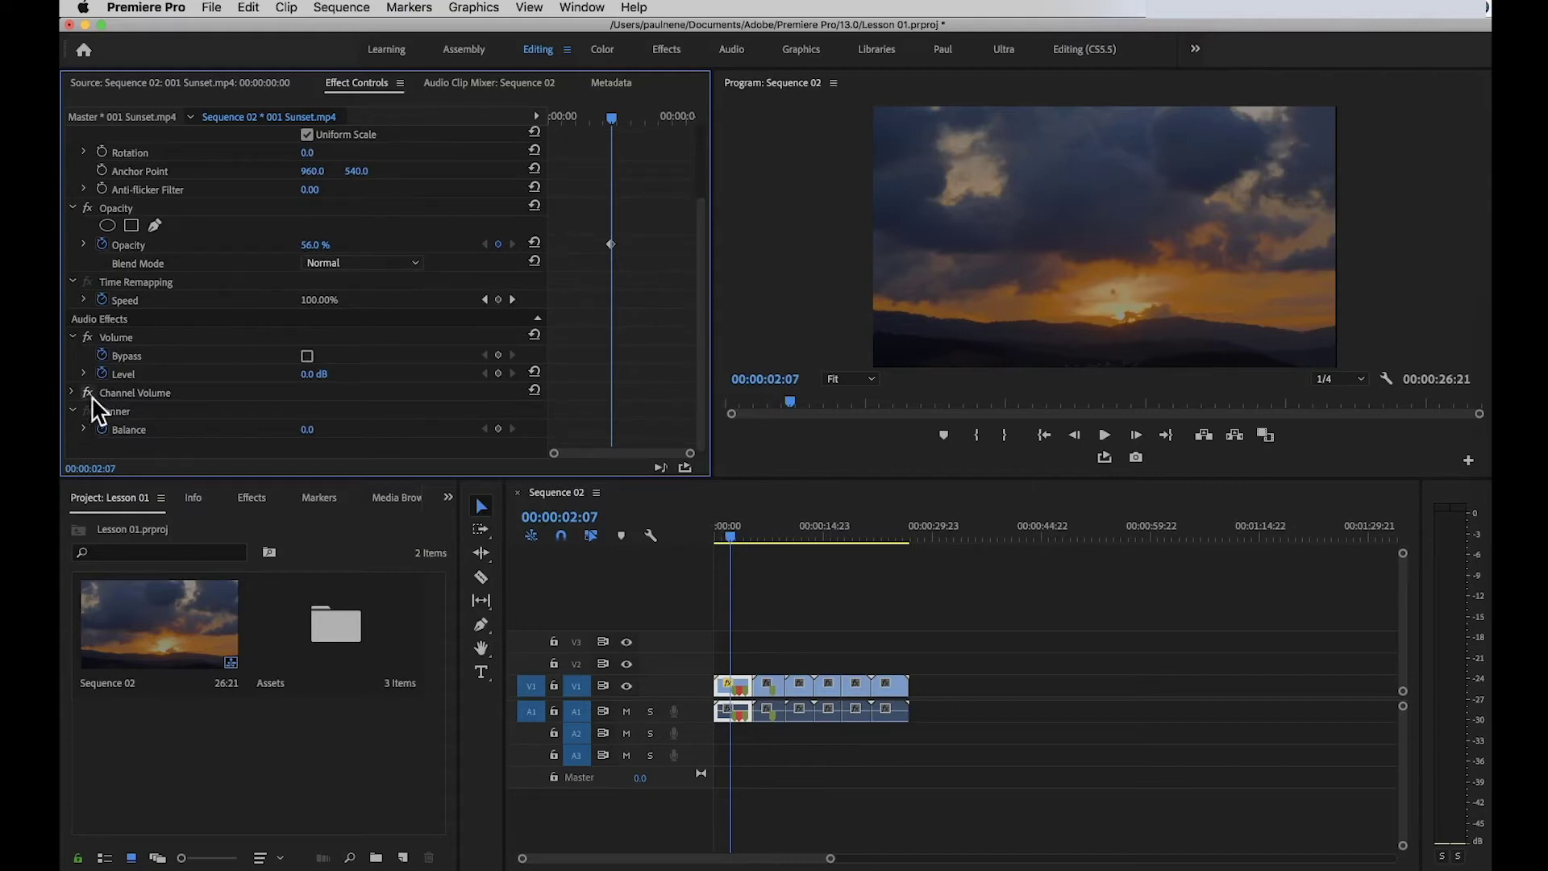
left_click(74, 410)
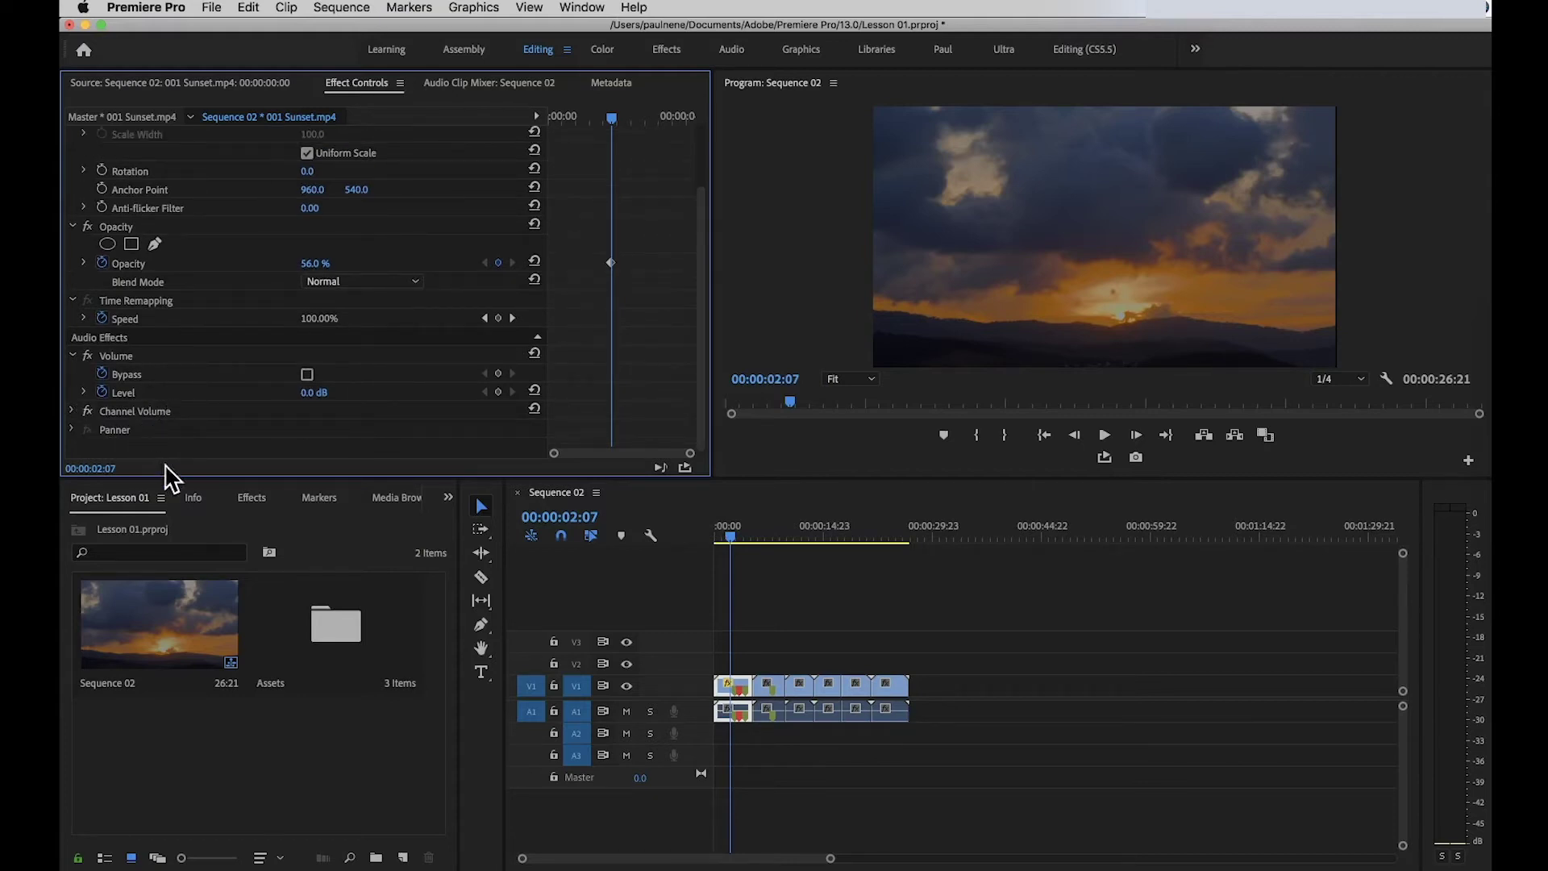
Examine the sequence's Audio Clip Mixer, followed by the clip and file metadata of 001 Sunset.mp4
left_click(458, 85)
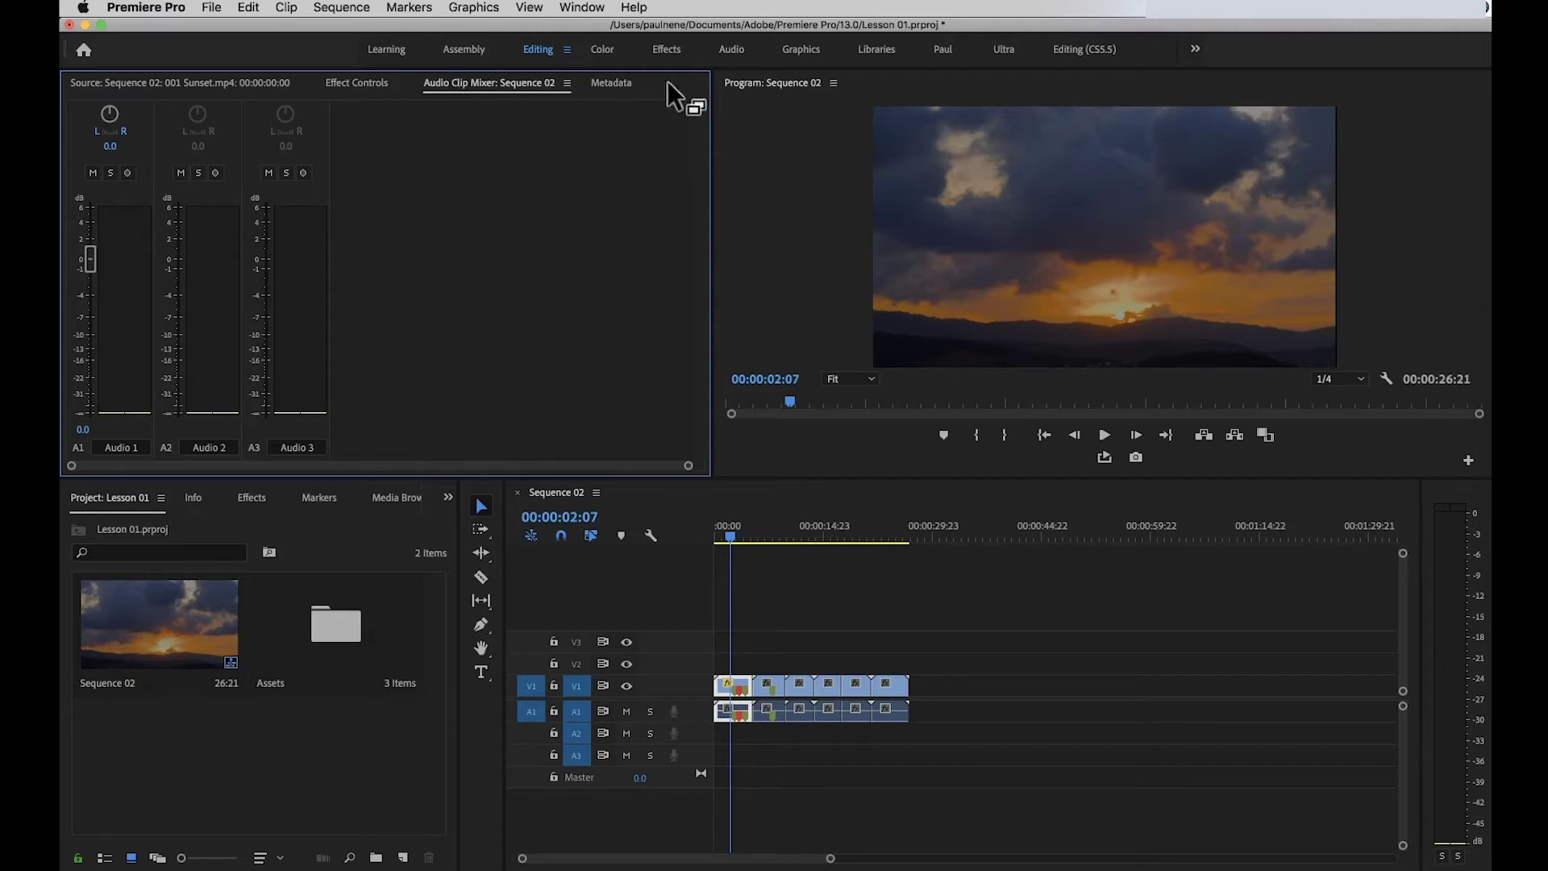
left_click(618, 83)
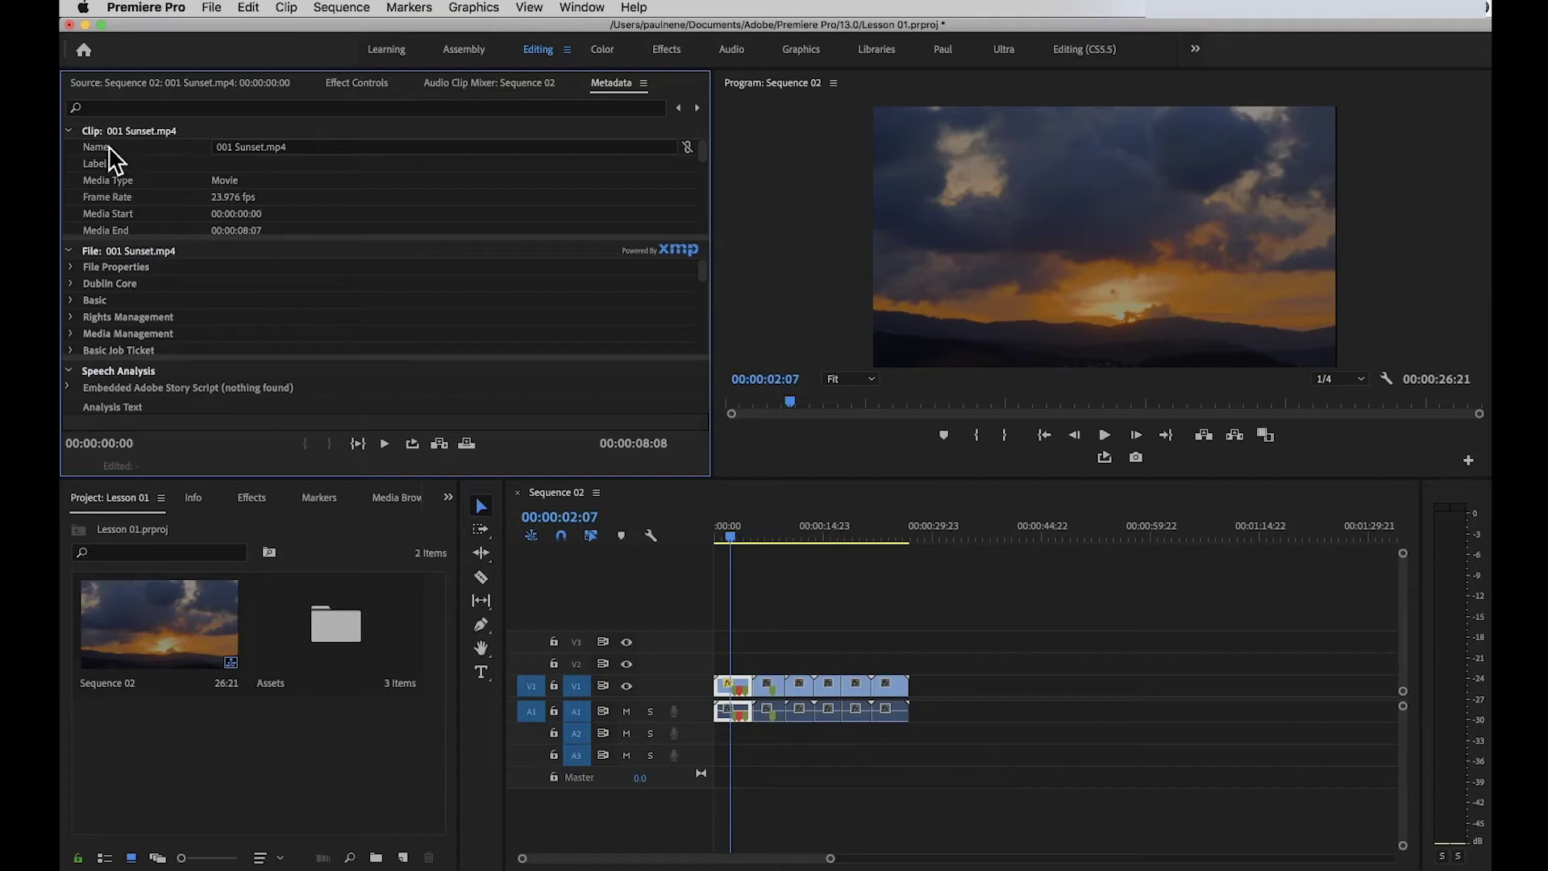
scroll(179, 216, "down", 3)
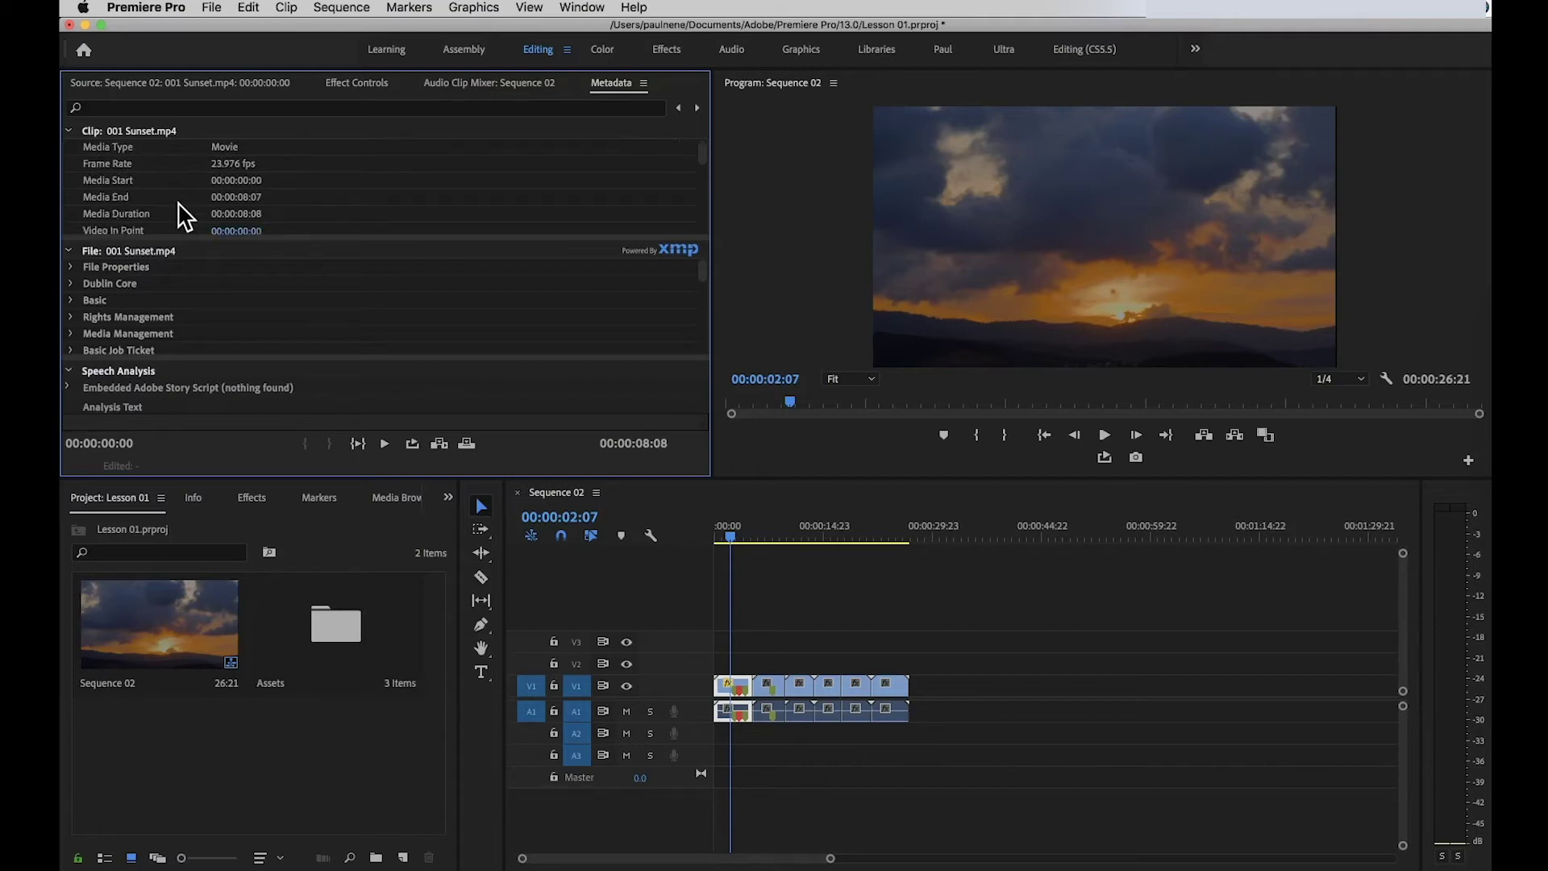
scroll(184, 216, "down", 5)
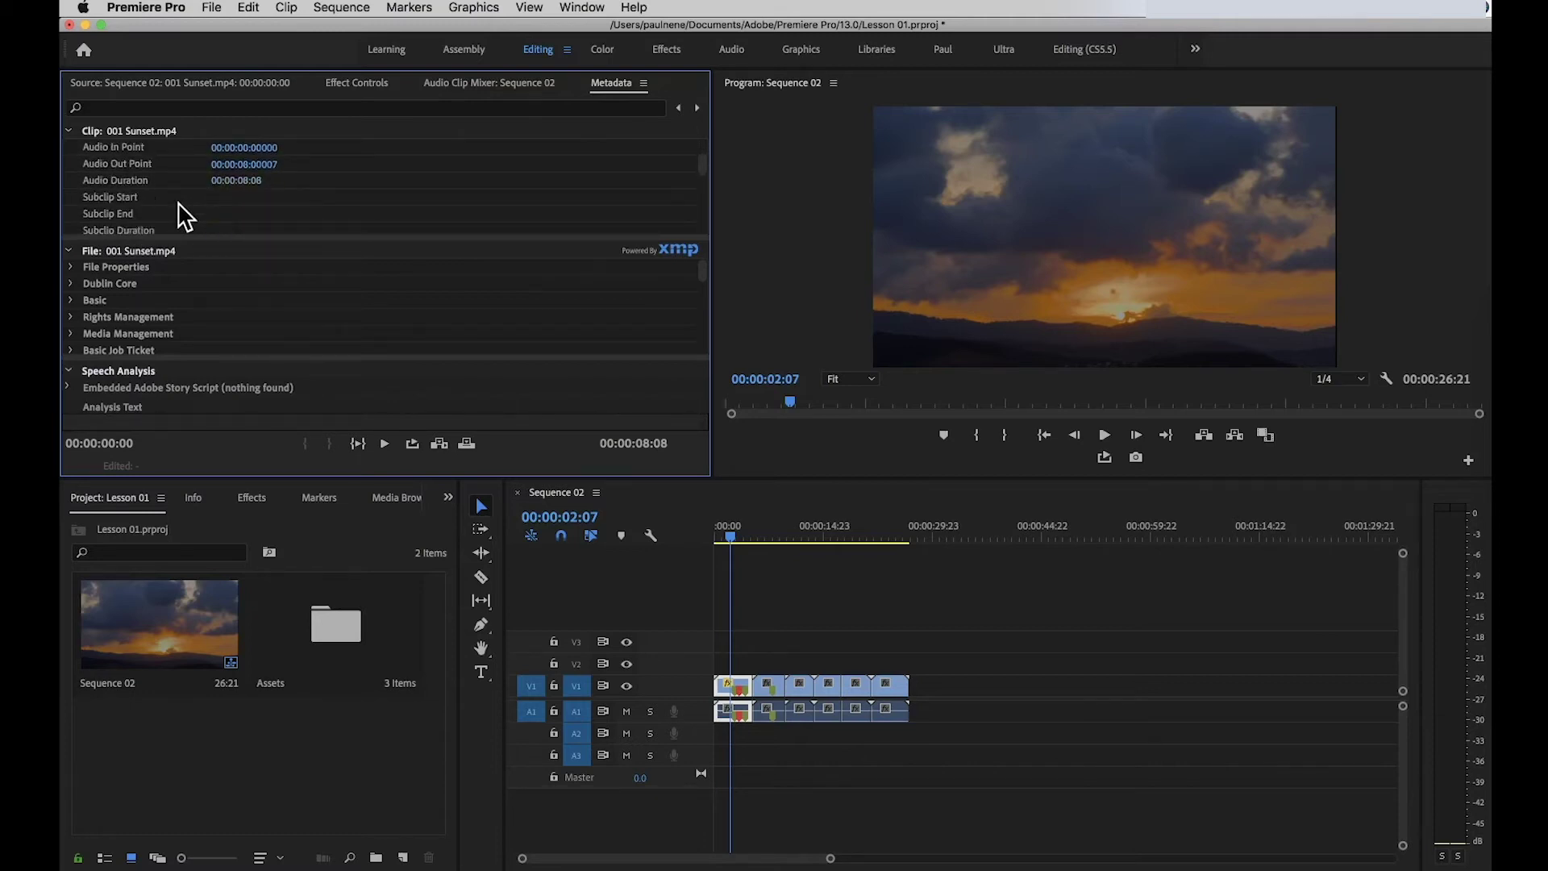
scroll(189, 213, "down", 8)
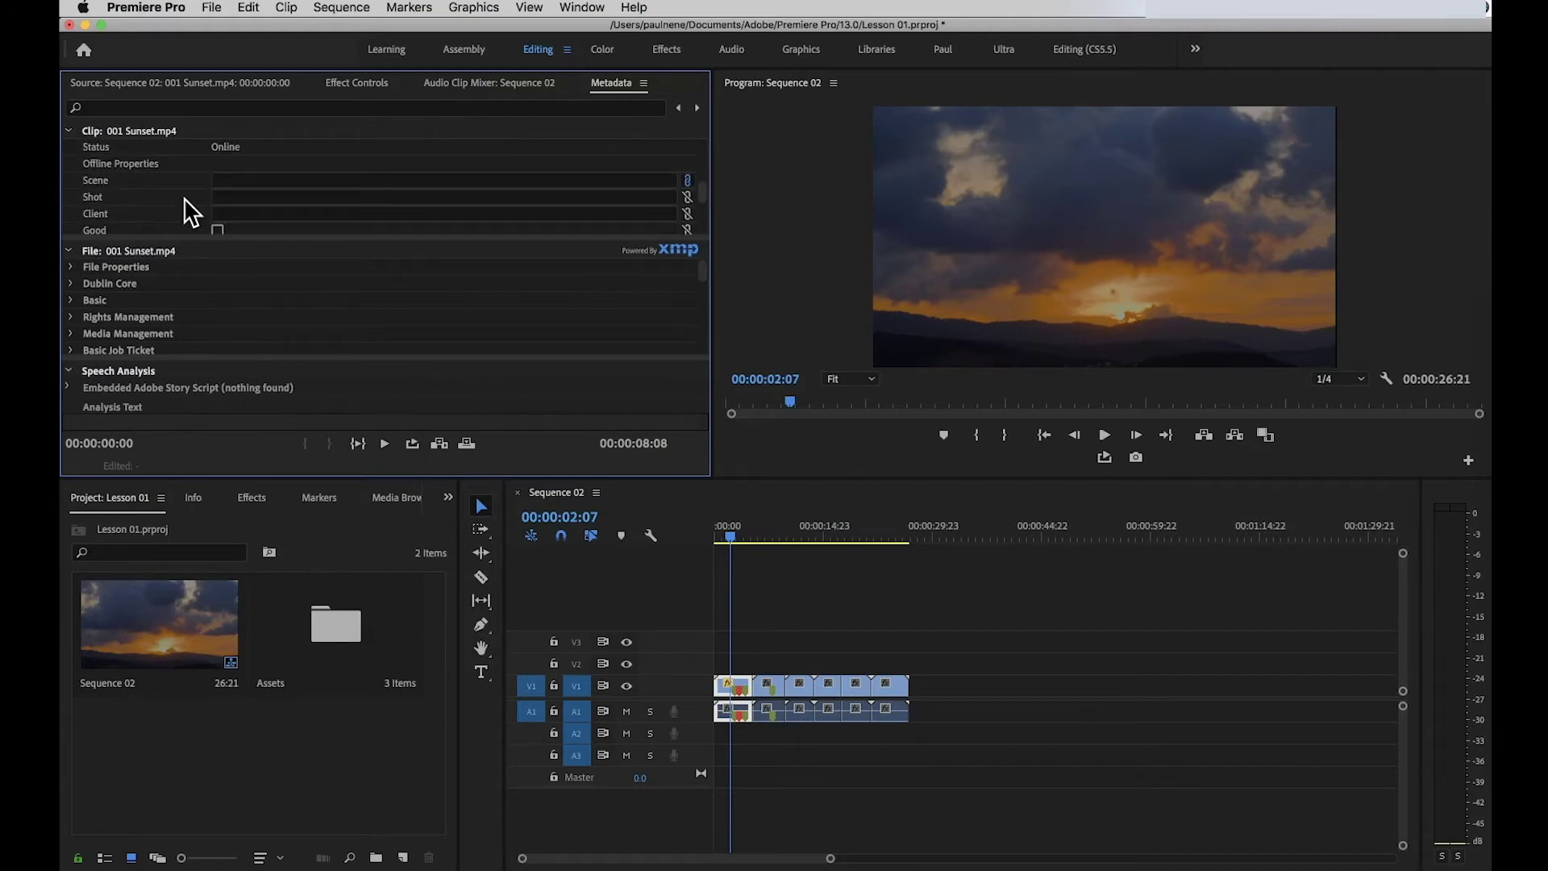
scroll(189, 214, "down", 2)
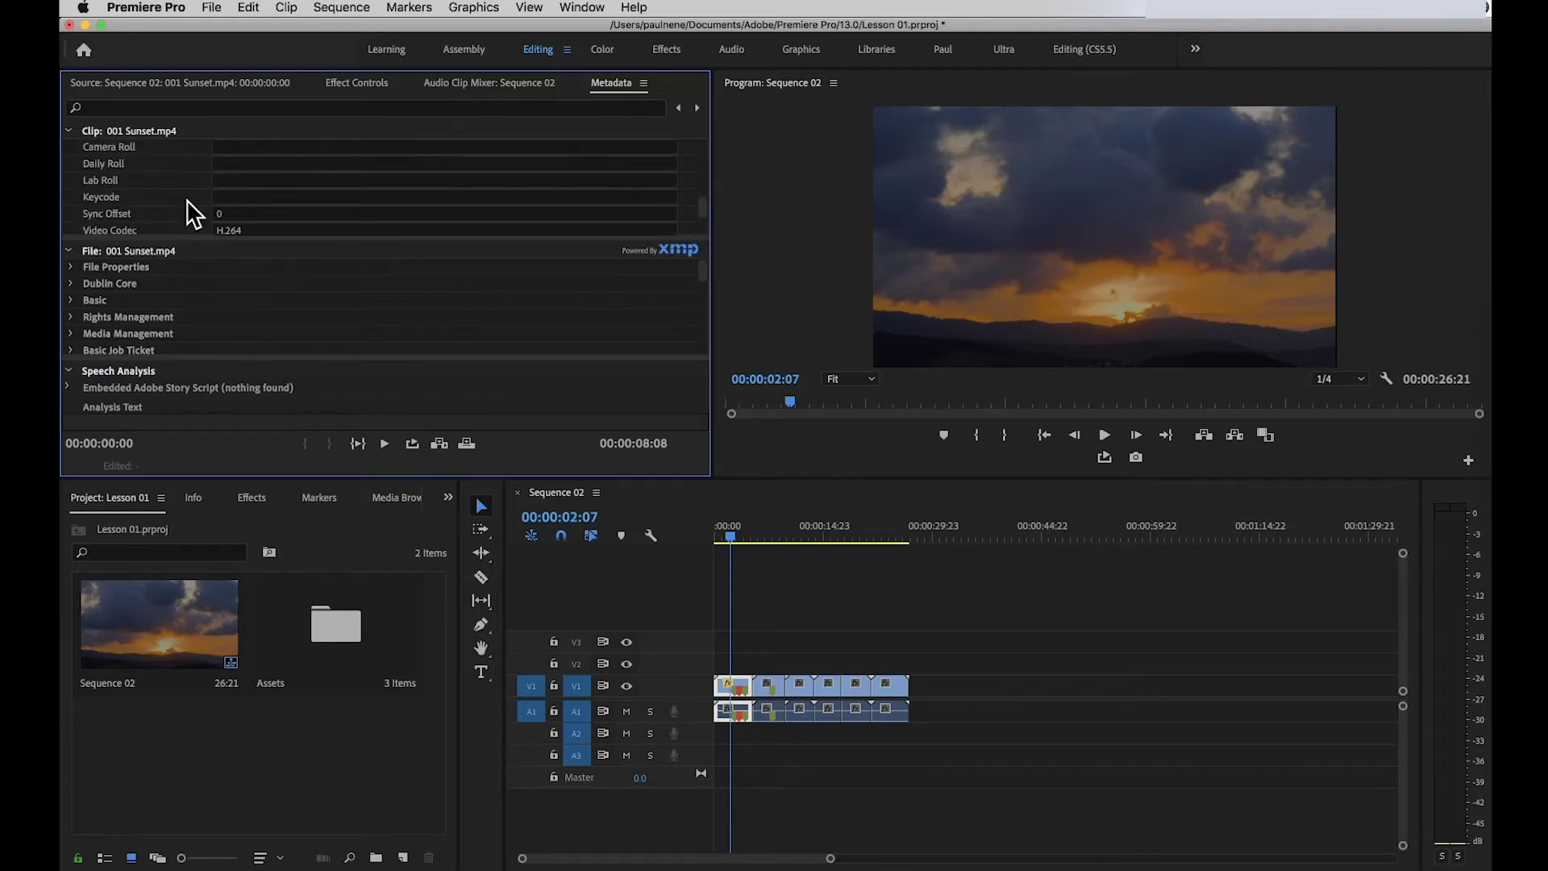
scroll(198, 327, "down", 5)
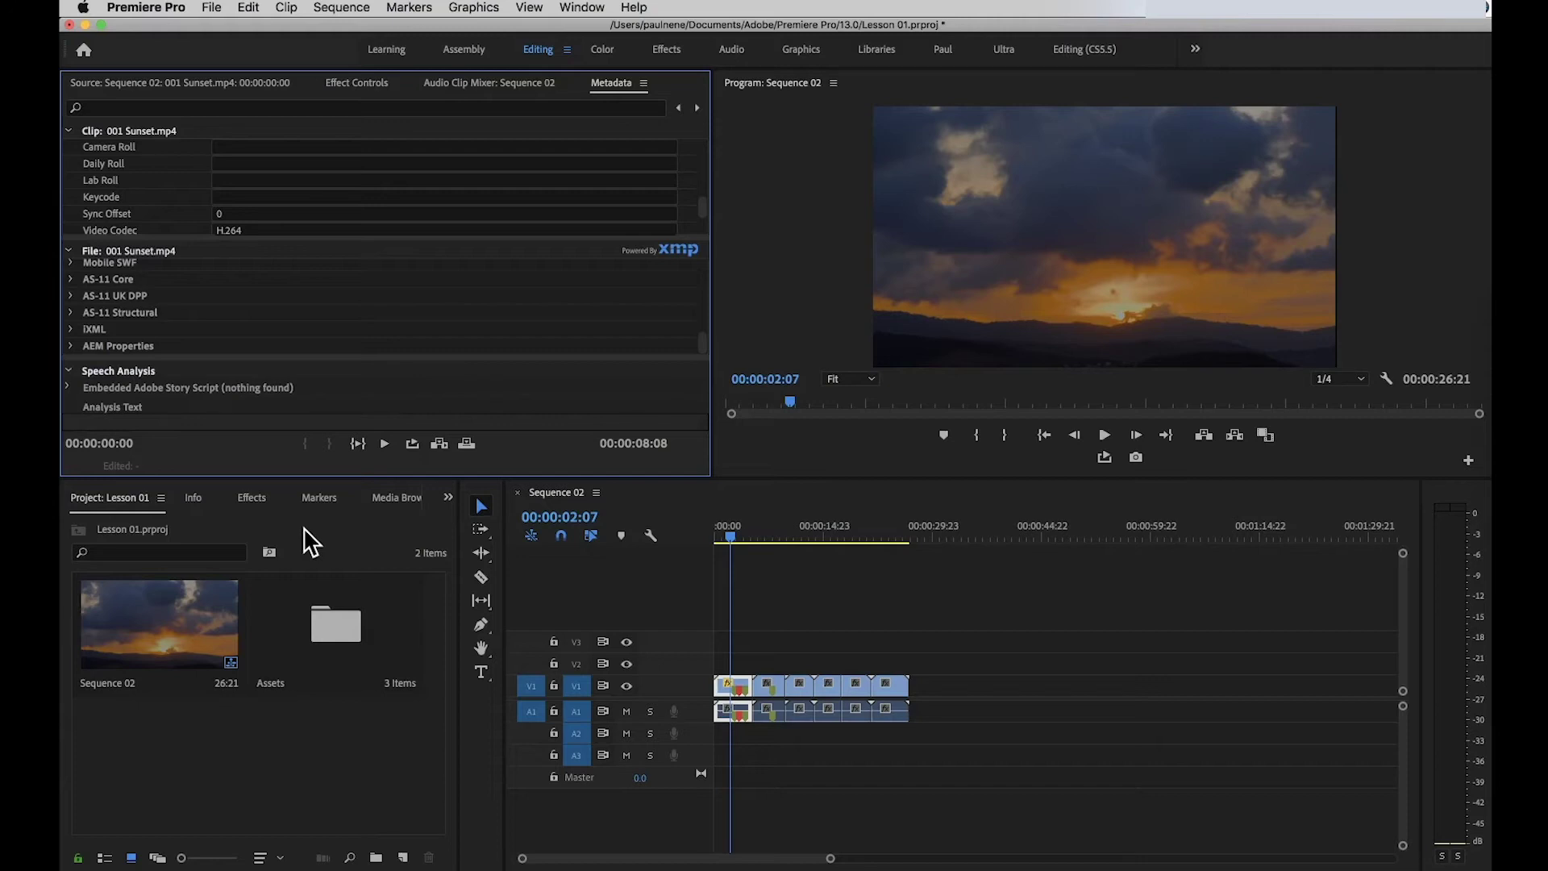
Open the Assets bin and its Video bin, and select the 002 Hawk.mp4 clip
left_click(276, 770)
double_click(346, 625)
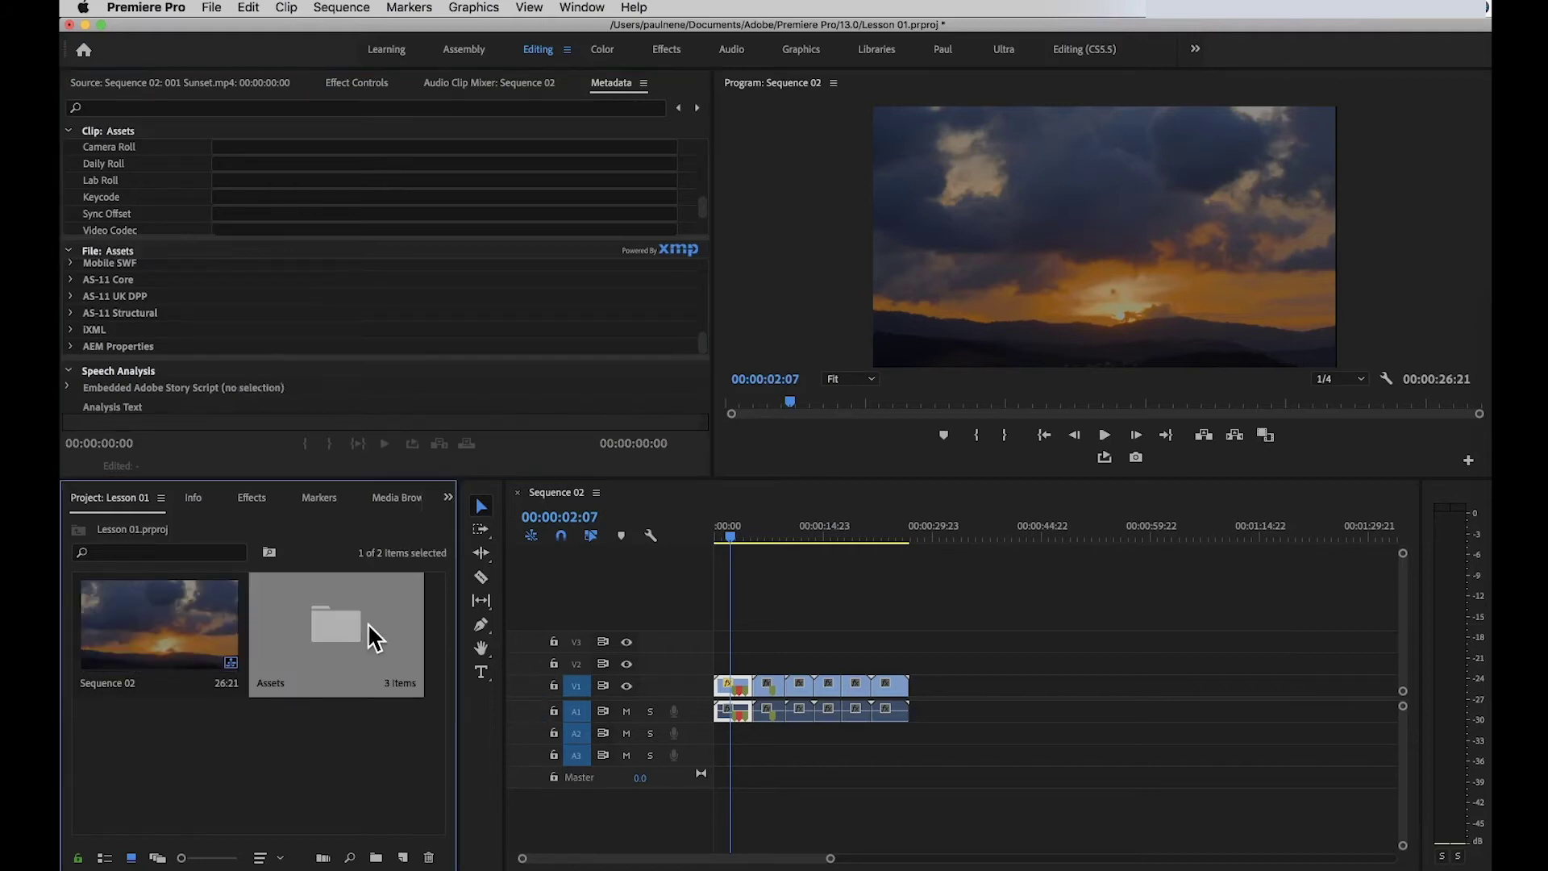
left_click(135, 623)
double_click(134, 617)
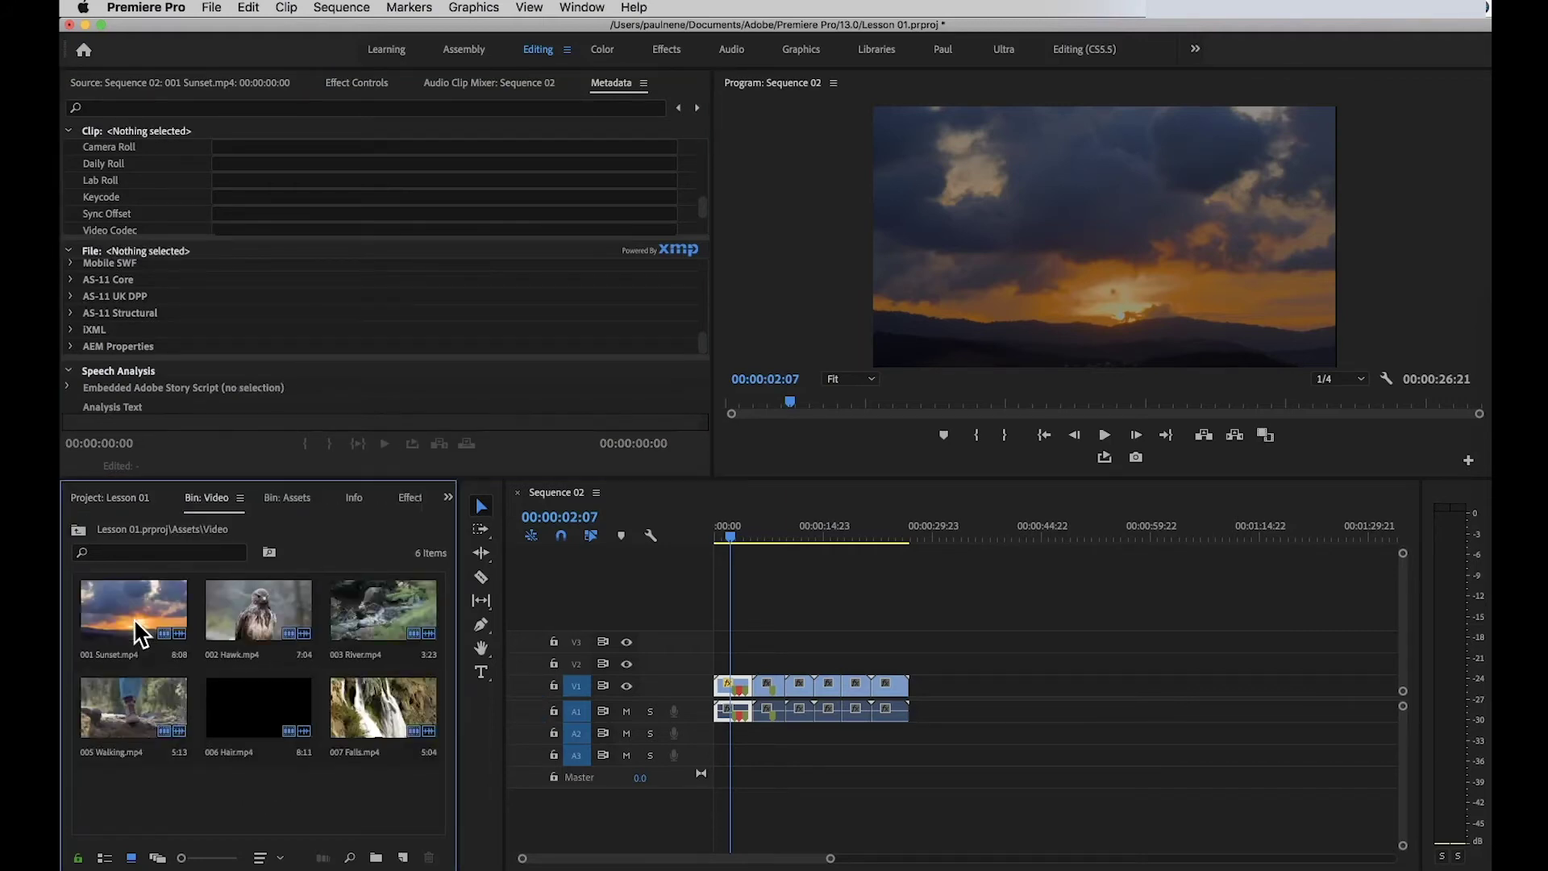
left_click(155, 594)
left_click(272, 611)
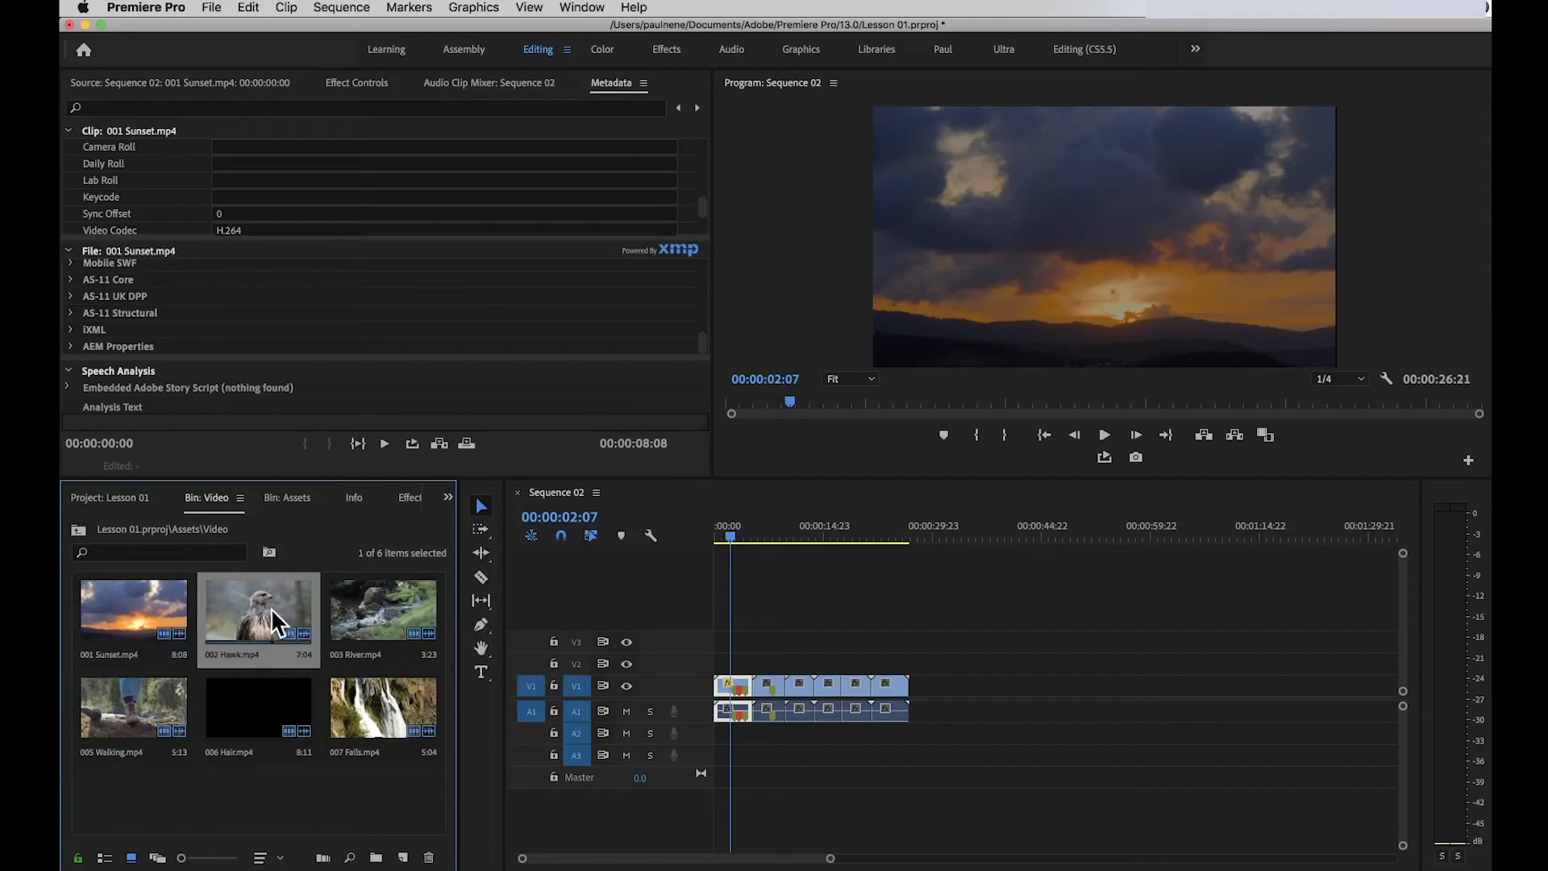
Select the 001 Sunset.mp4 clip in the Video bin and mark an In point on it
left_click(137, 608)
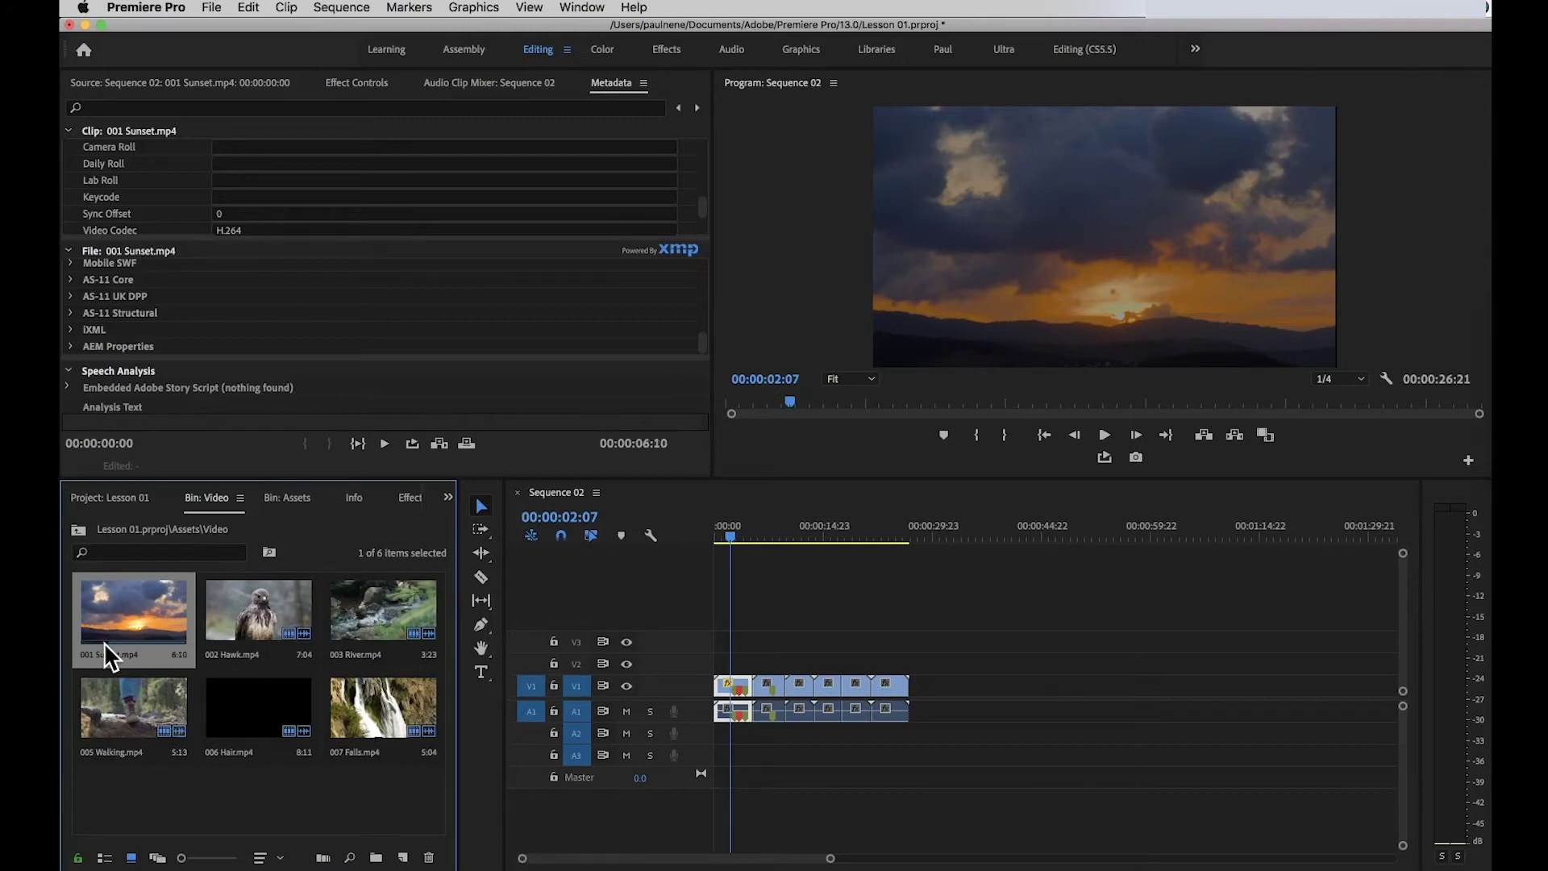
key("i")
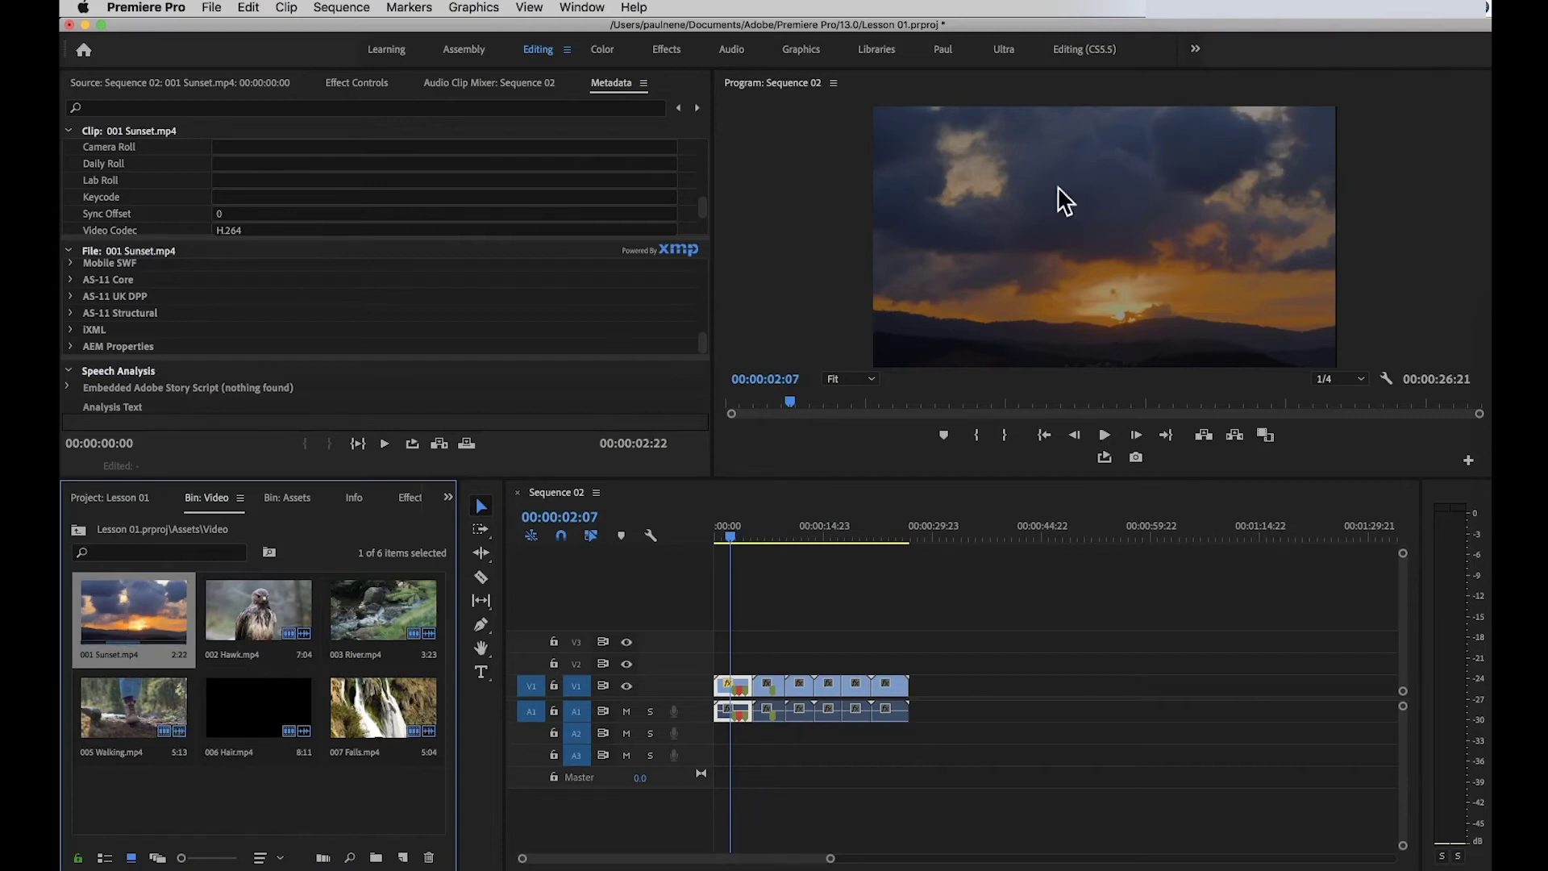
Switch to Finder and open the Lesson File folder on the Desktop
left_click(1516, 327)
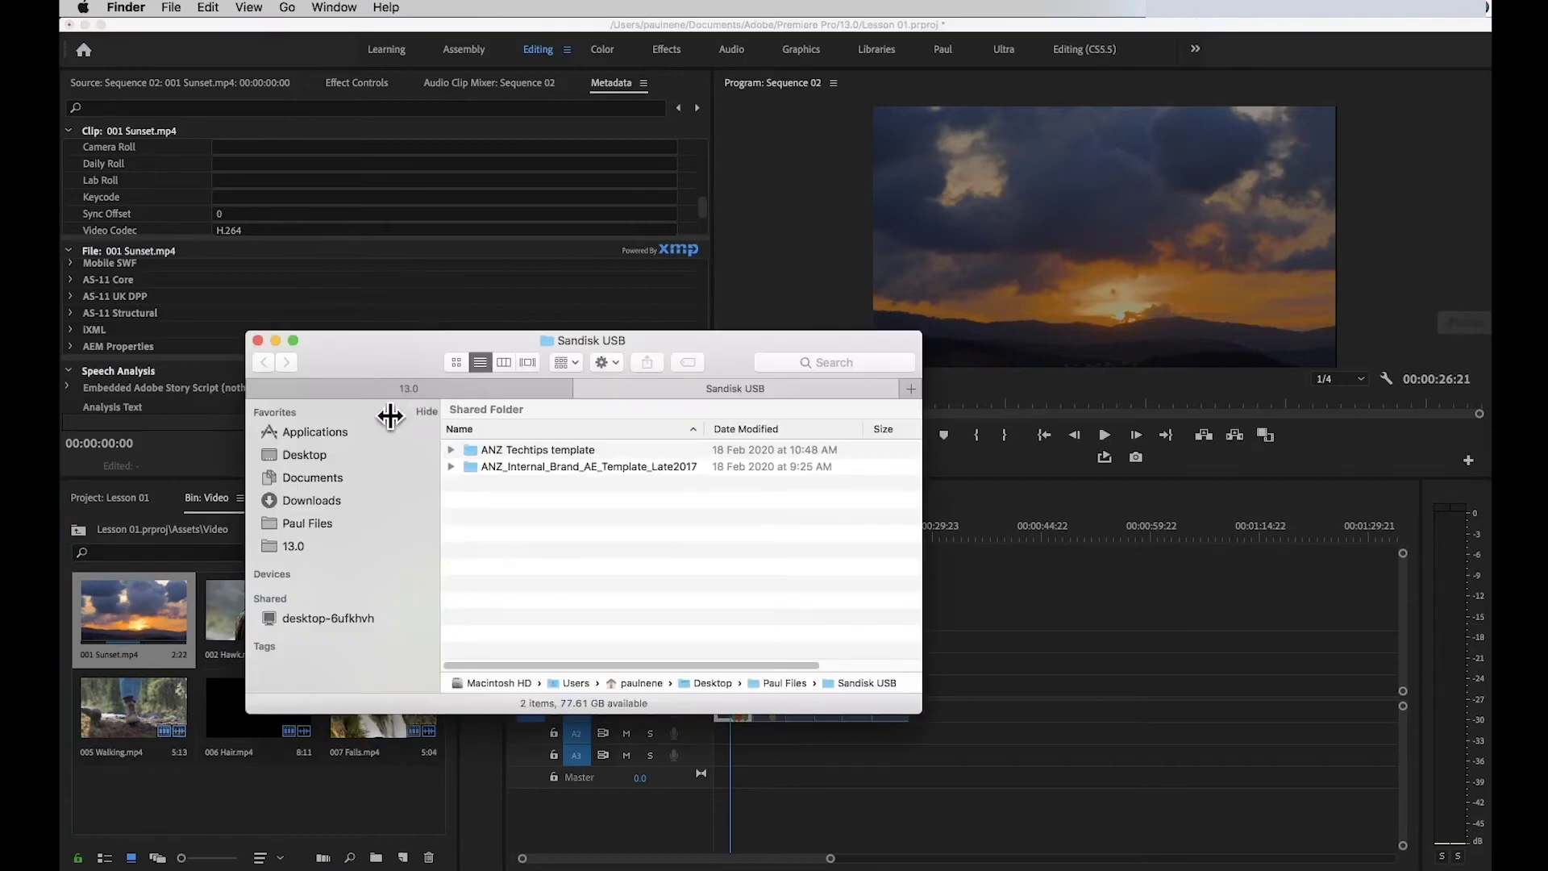
left_click(307, 520)
left_click(314, 500)
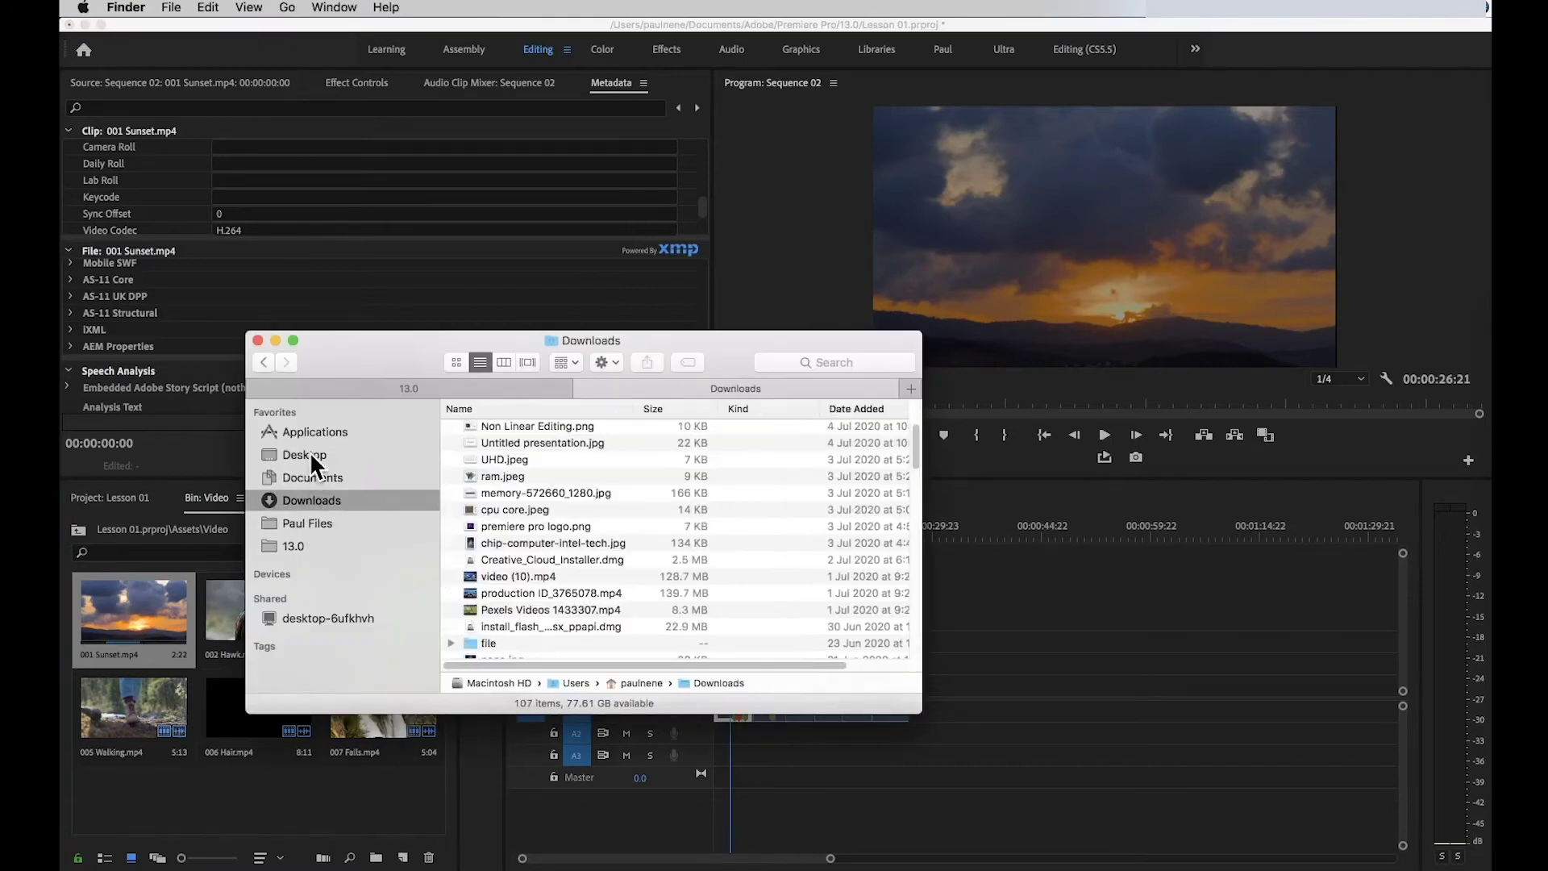
left_click(310, 454)
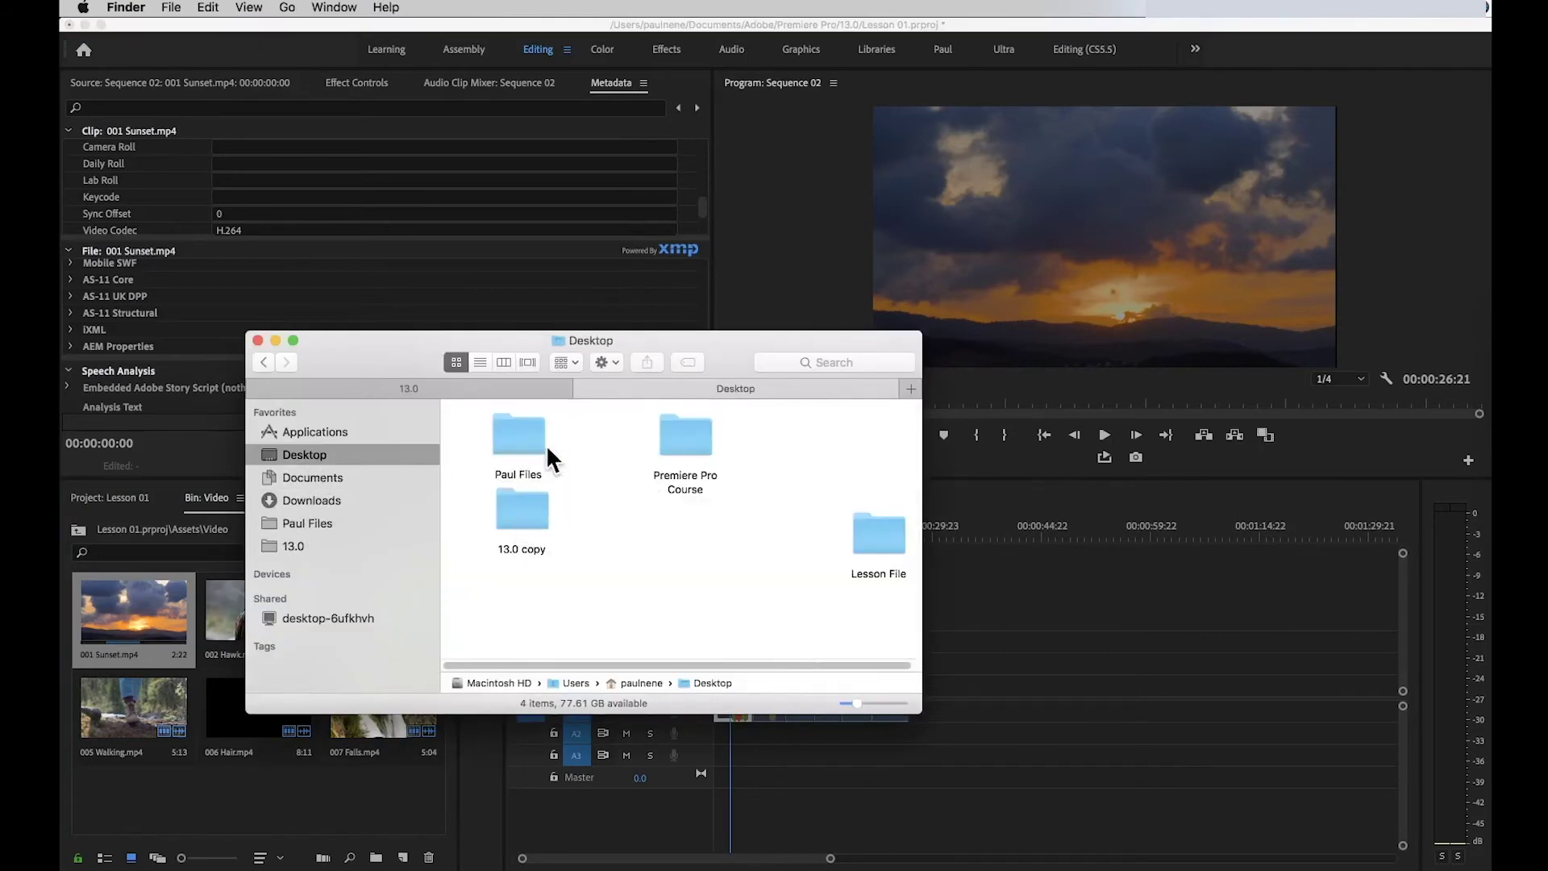
left_click_drag(884, 541, 690, 534)
double_click(690, 534)
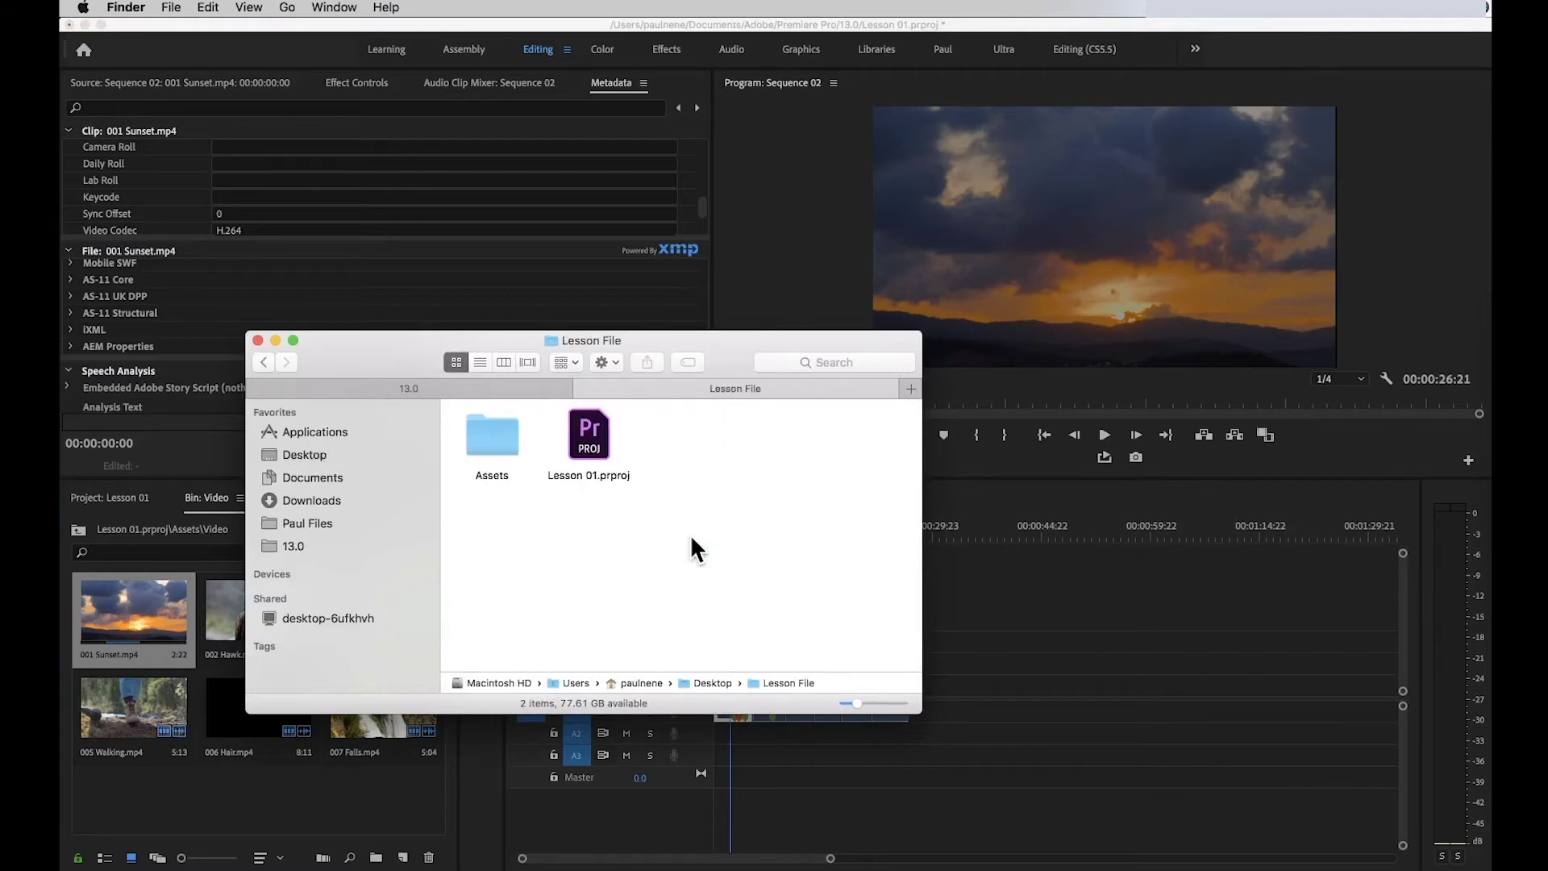
View the source clips in the Video folder inside Assets, and close the Finder window
double_click(478, 447)
double_click(497, 464)
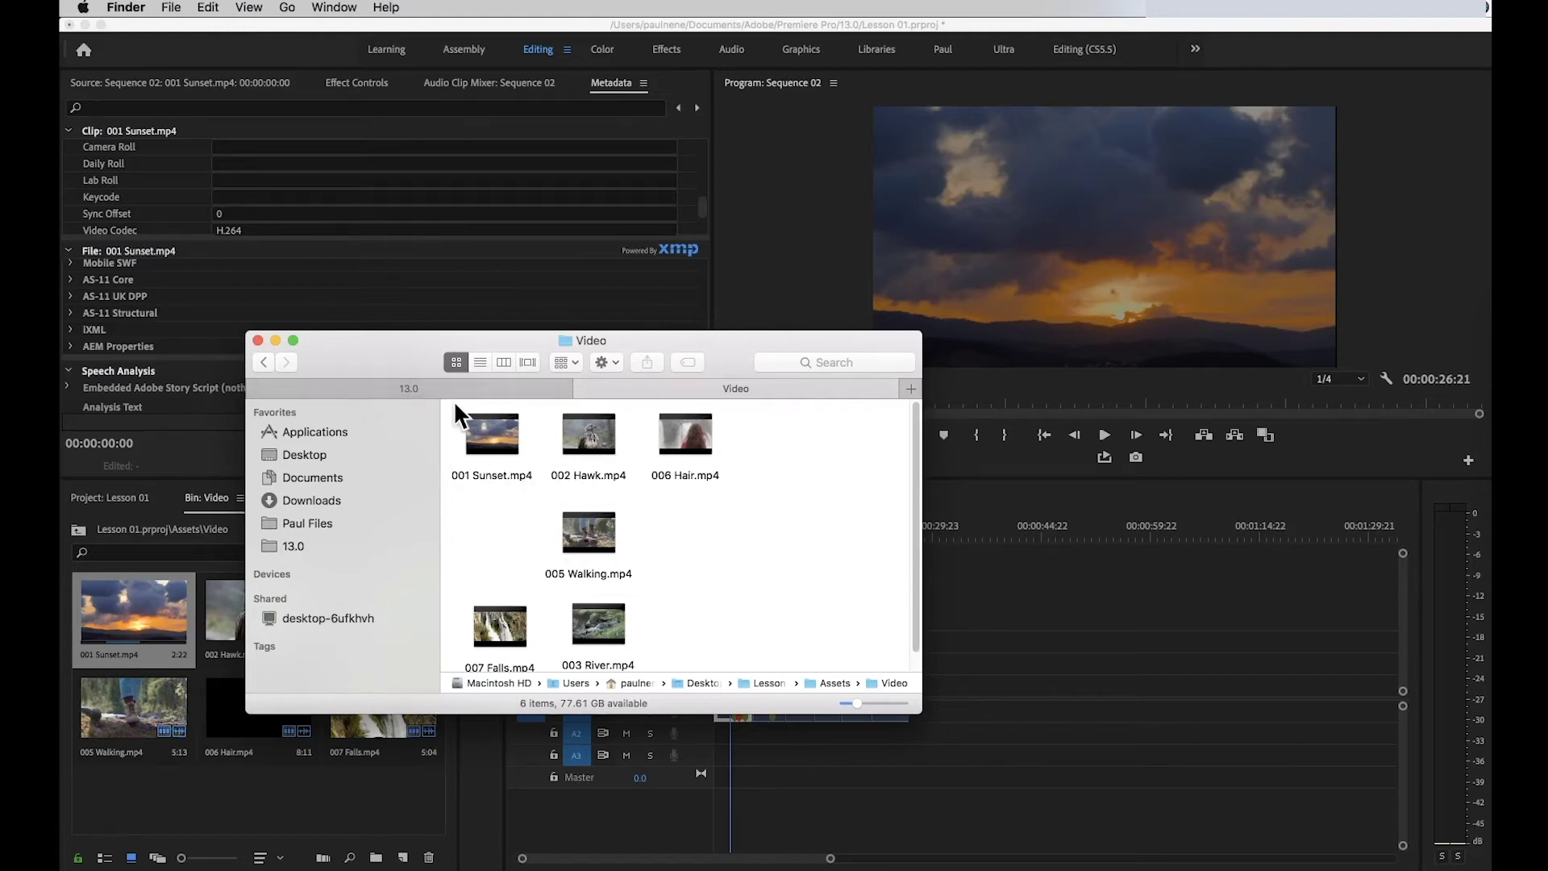
left_click(258, 339)
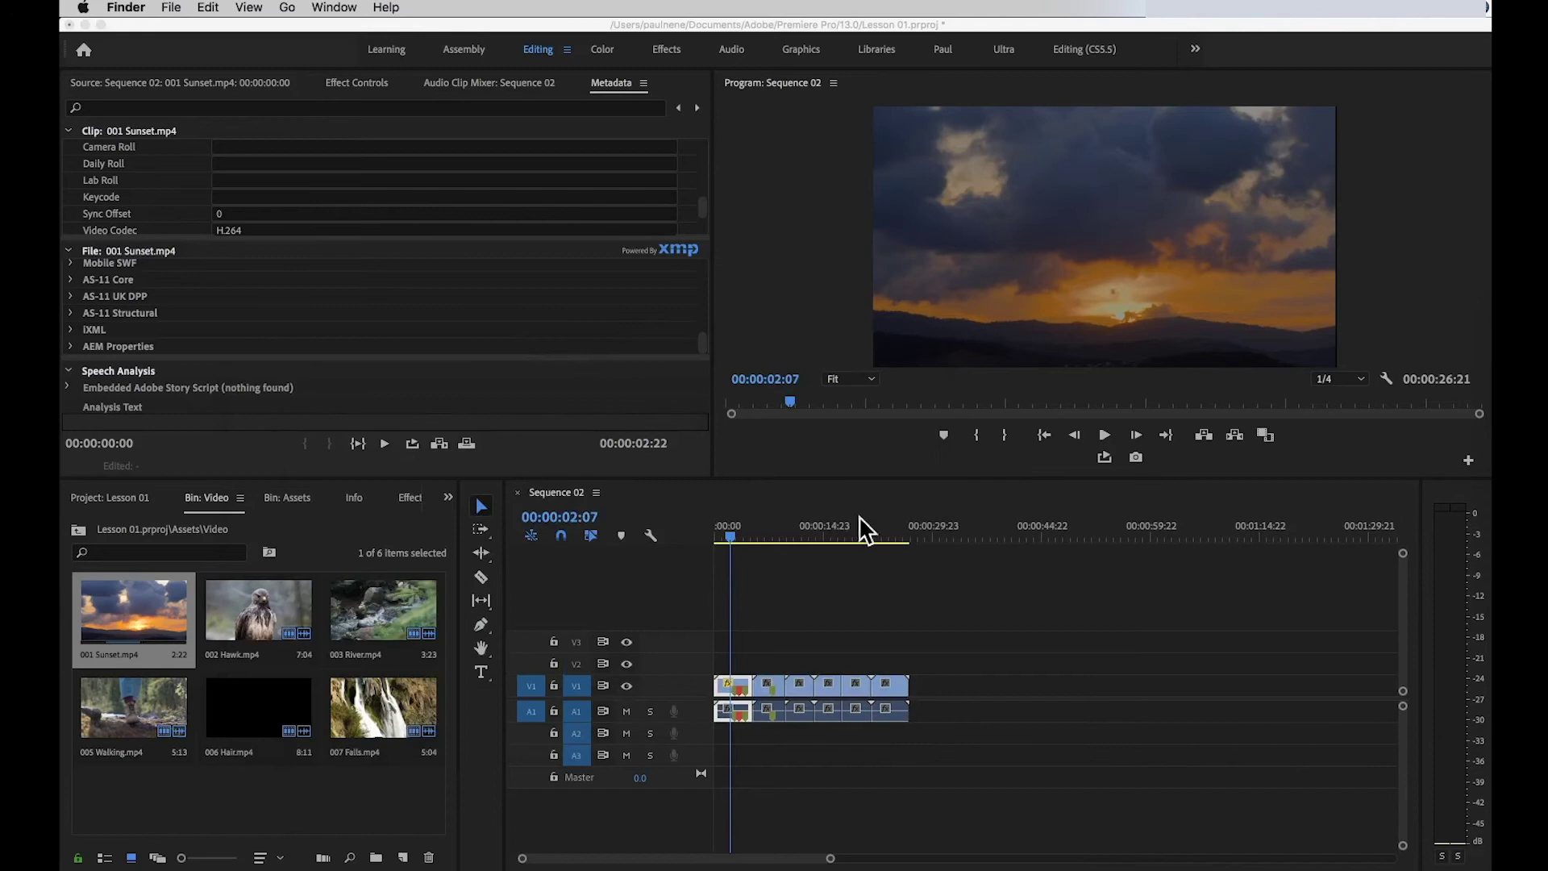
Return from the Video bin to the root level of the Lesson 01 project
left_click(82, 527)
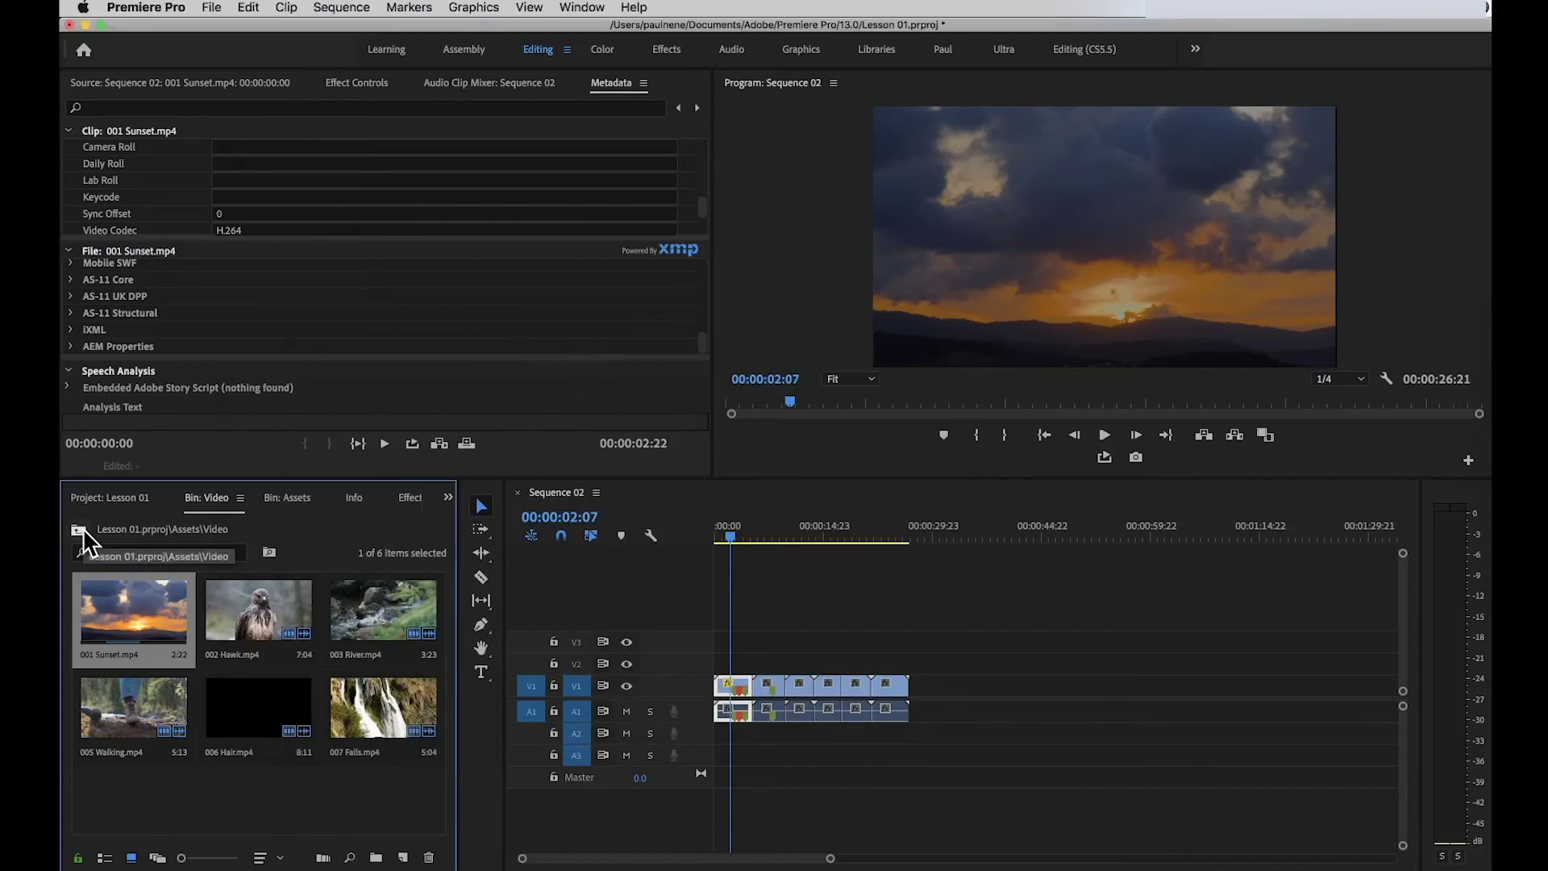
left_click(82, 527)
left_click(95, 508)
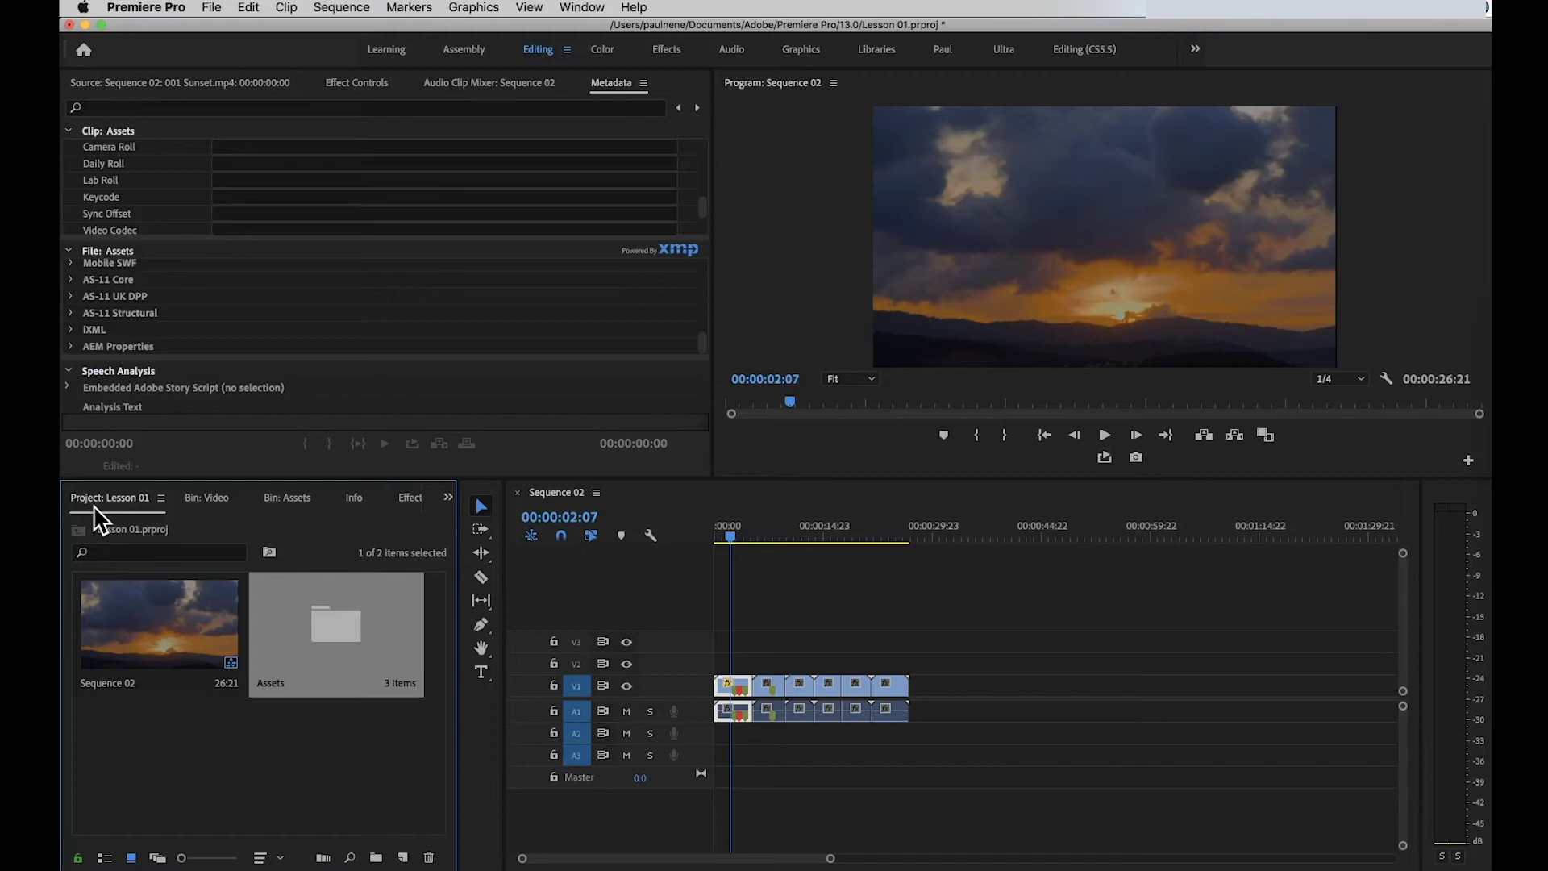
Show the Effects panel and look through the Audio Effects list, leaving that folder collapsed
key("shift+7")
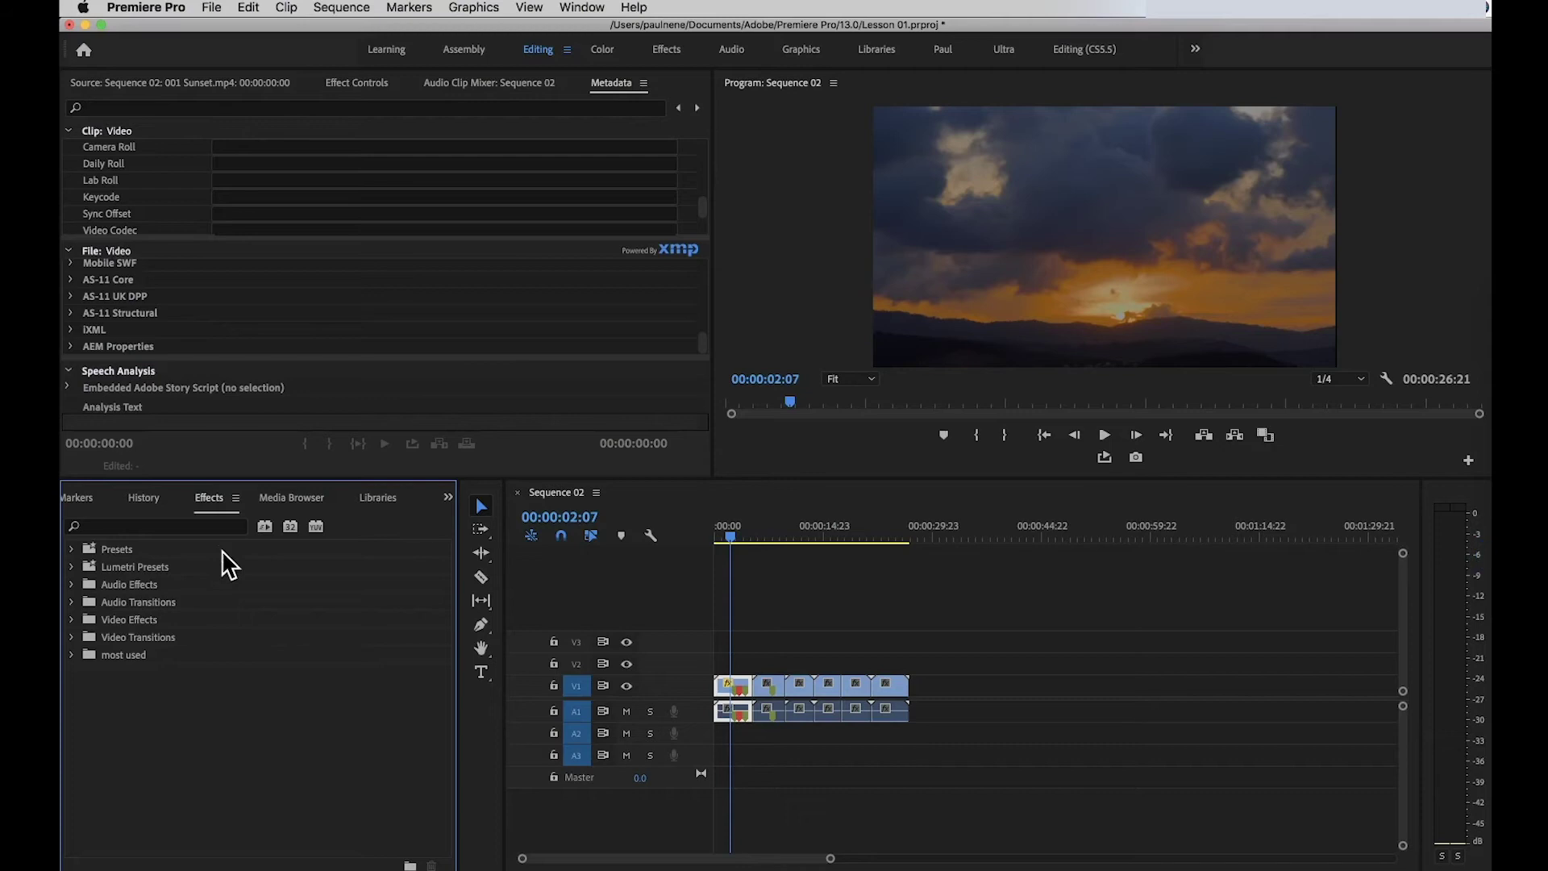
left_click(72, 587)
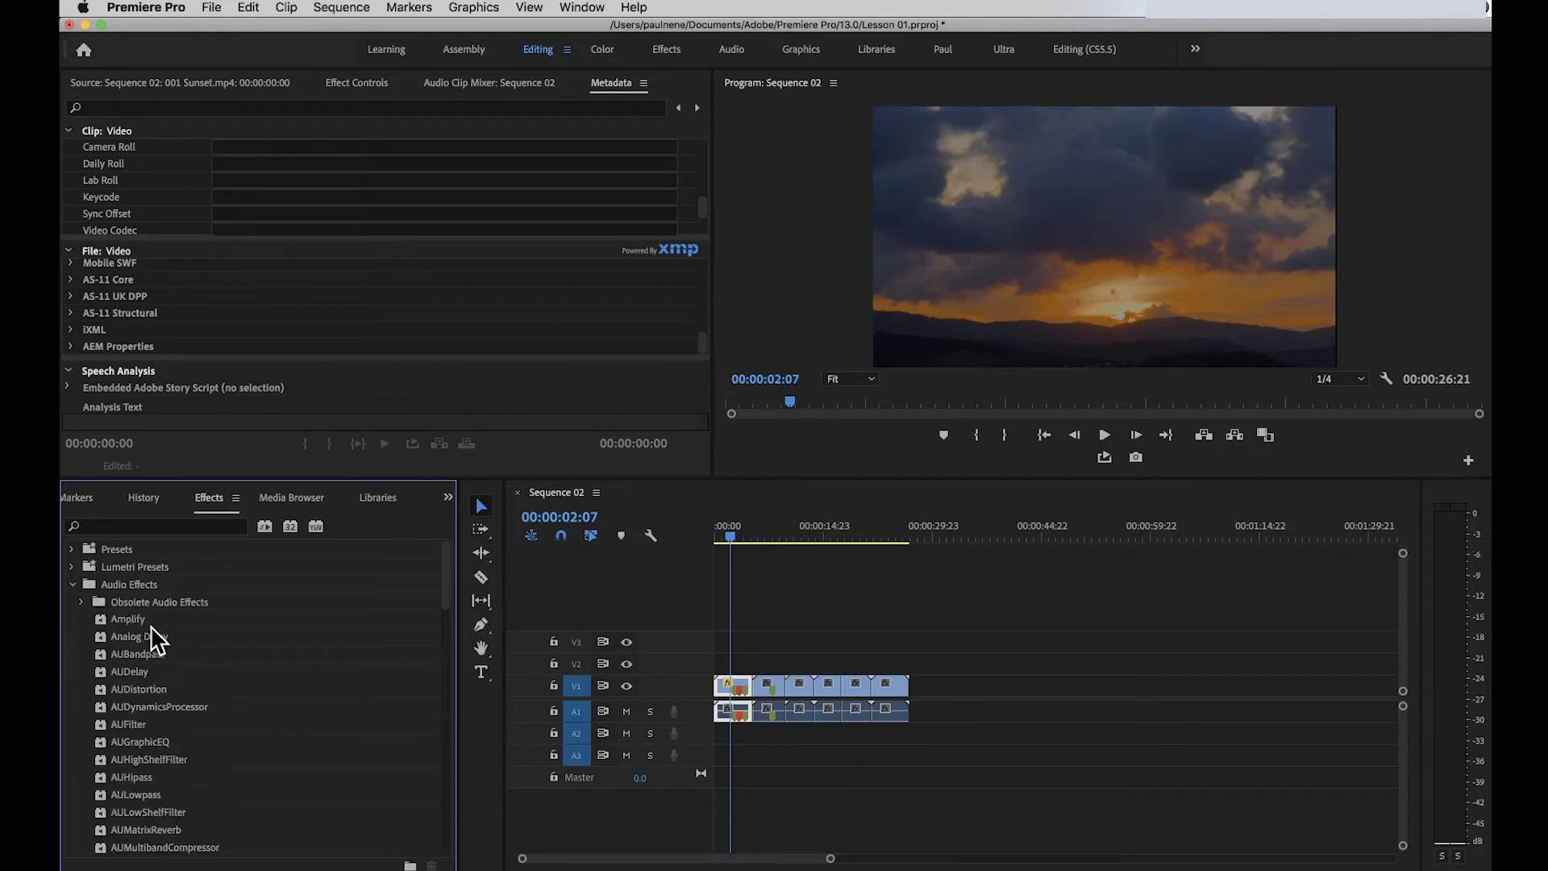
scroll(141, 698, "down", 10)
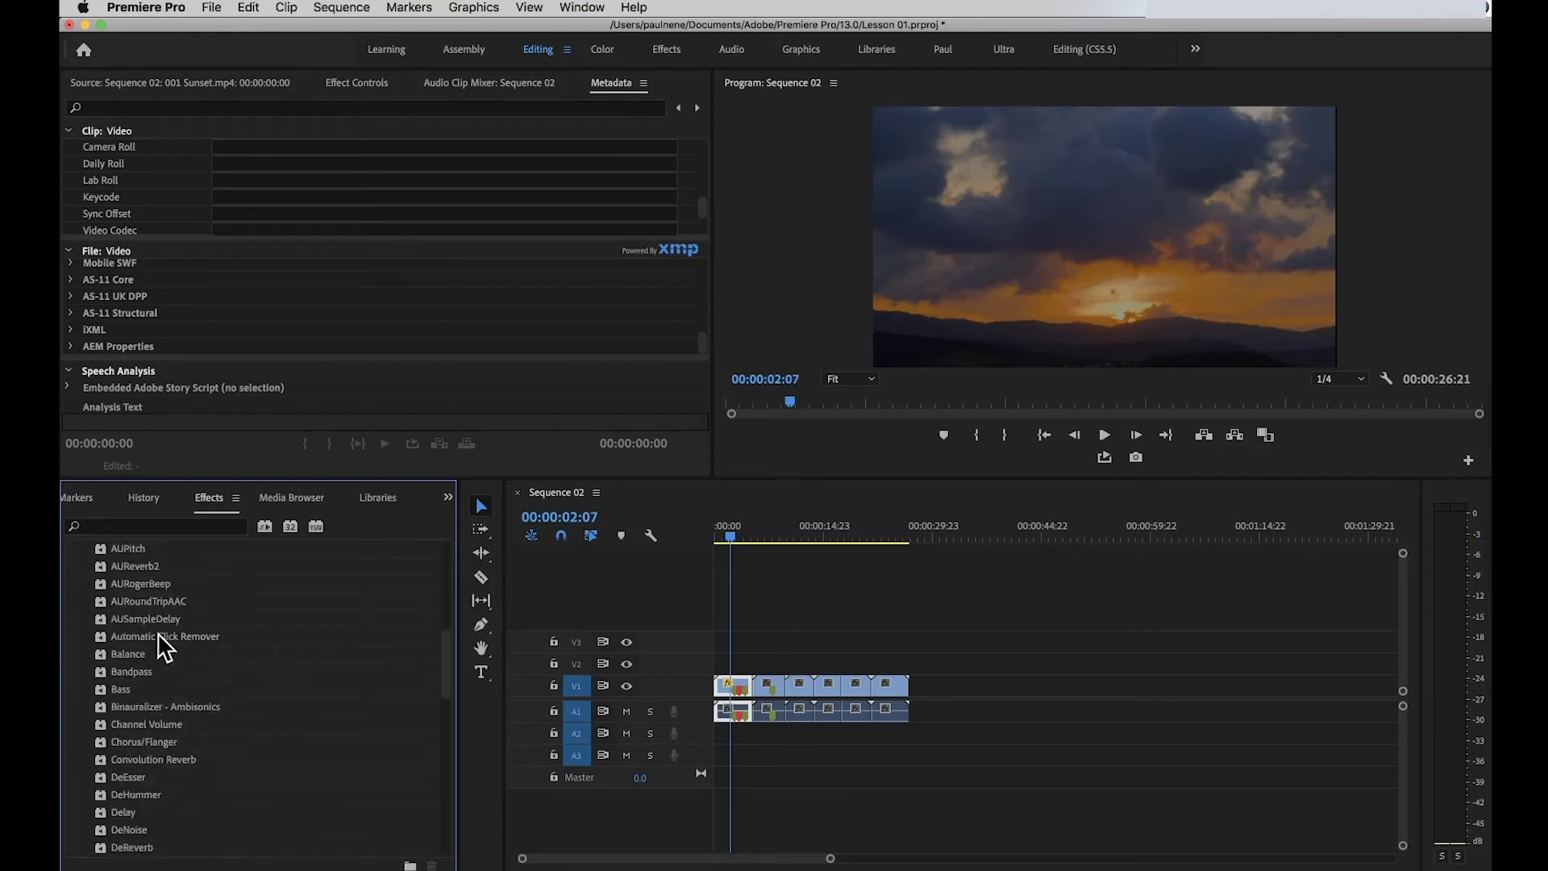
scroll(151, 722, "down", 3)
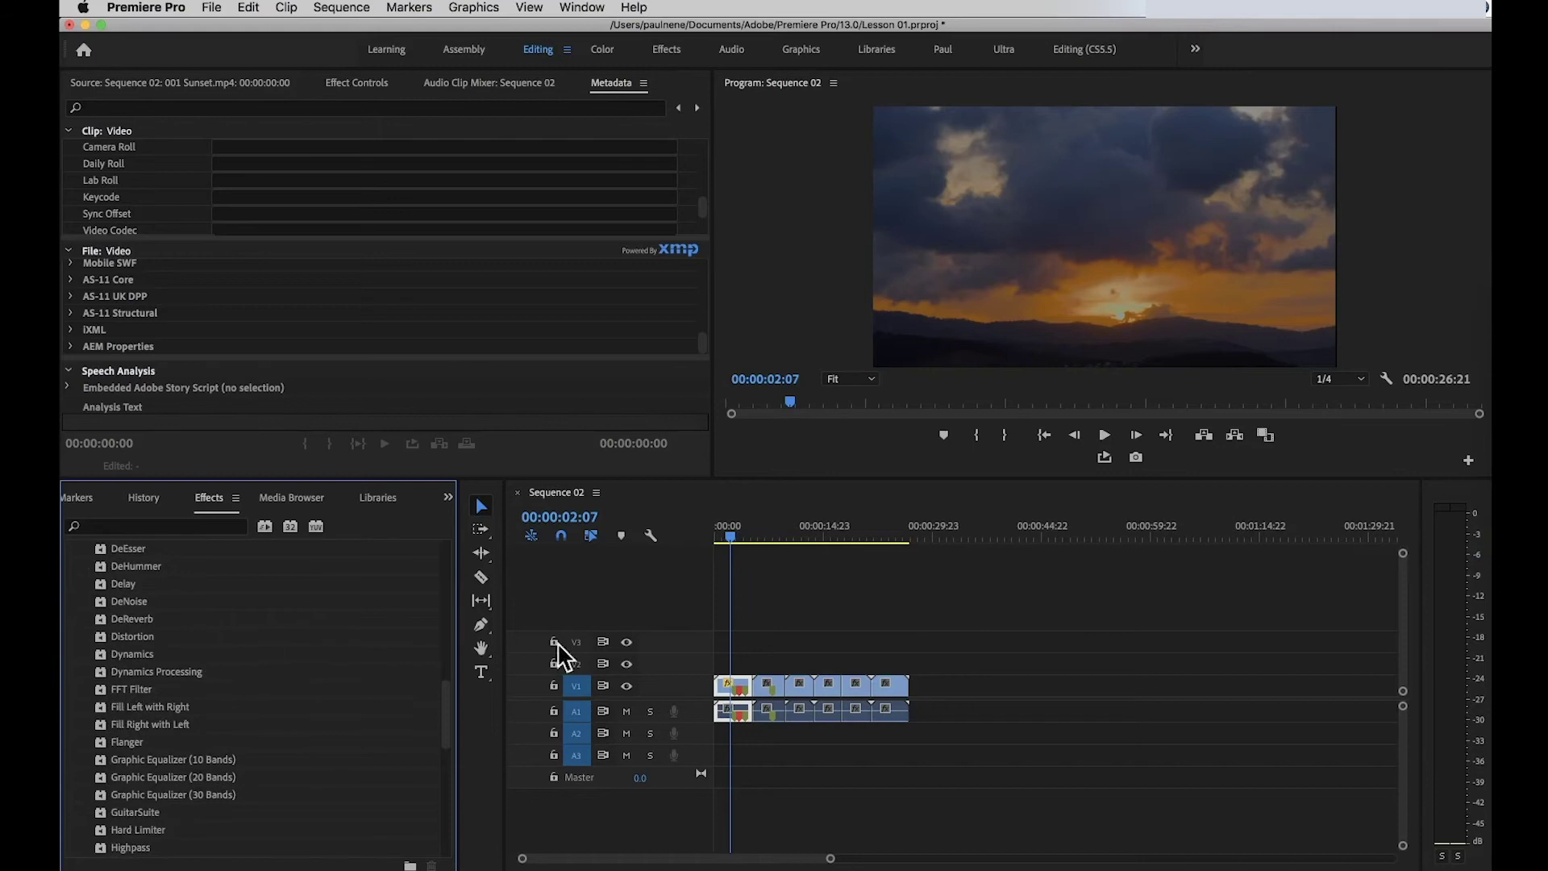
scroll(179, 669, "up", 3)
scroll(174, 661, "up", 10)
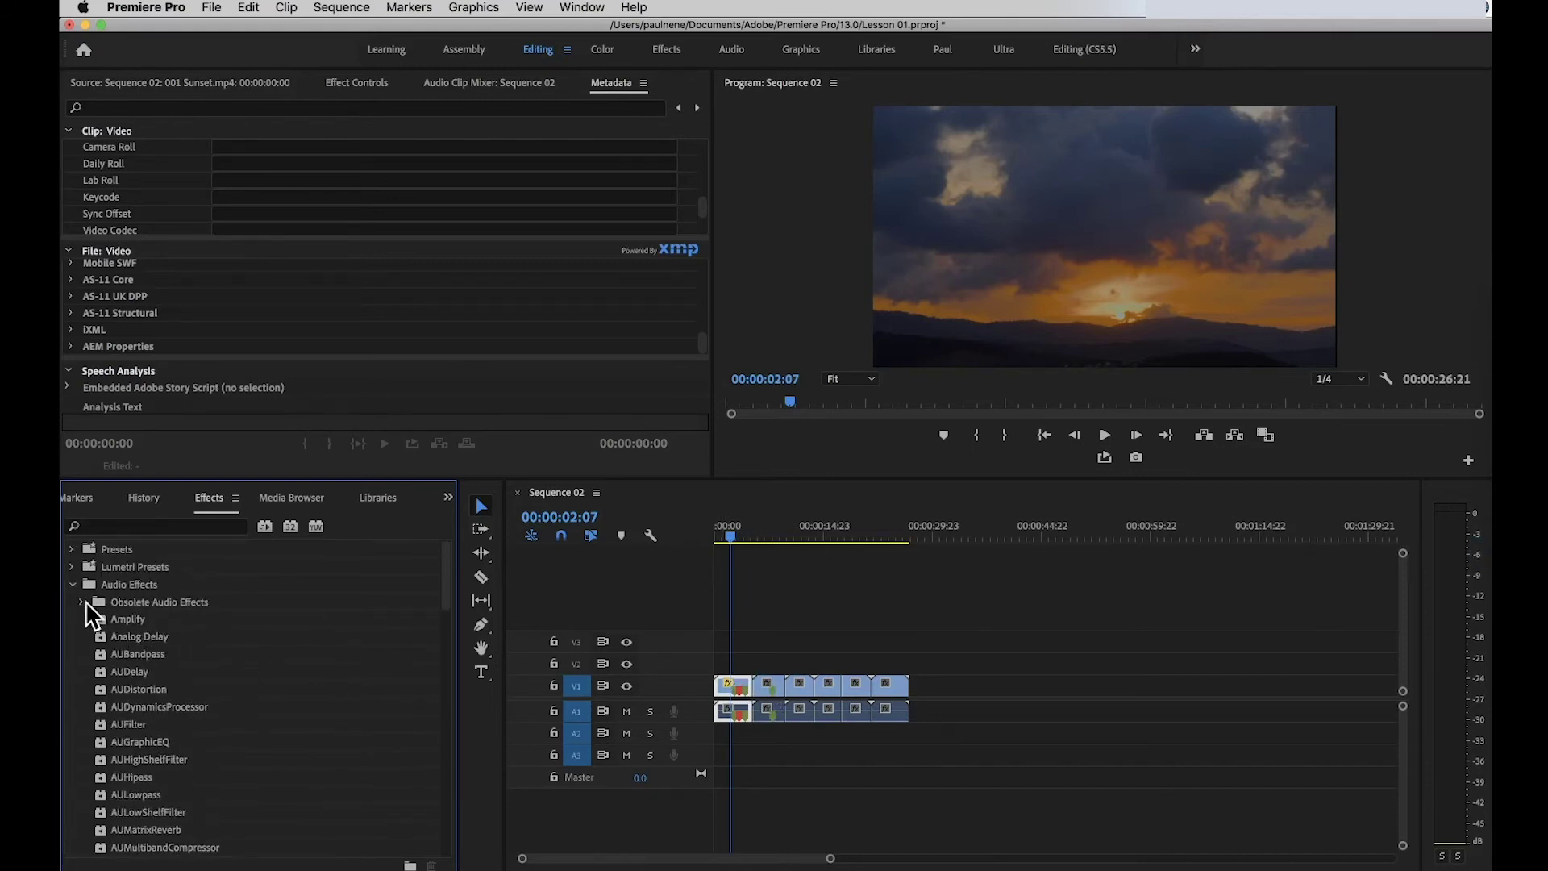
left_click(72, 584)
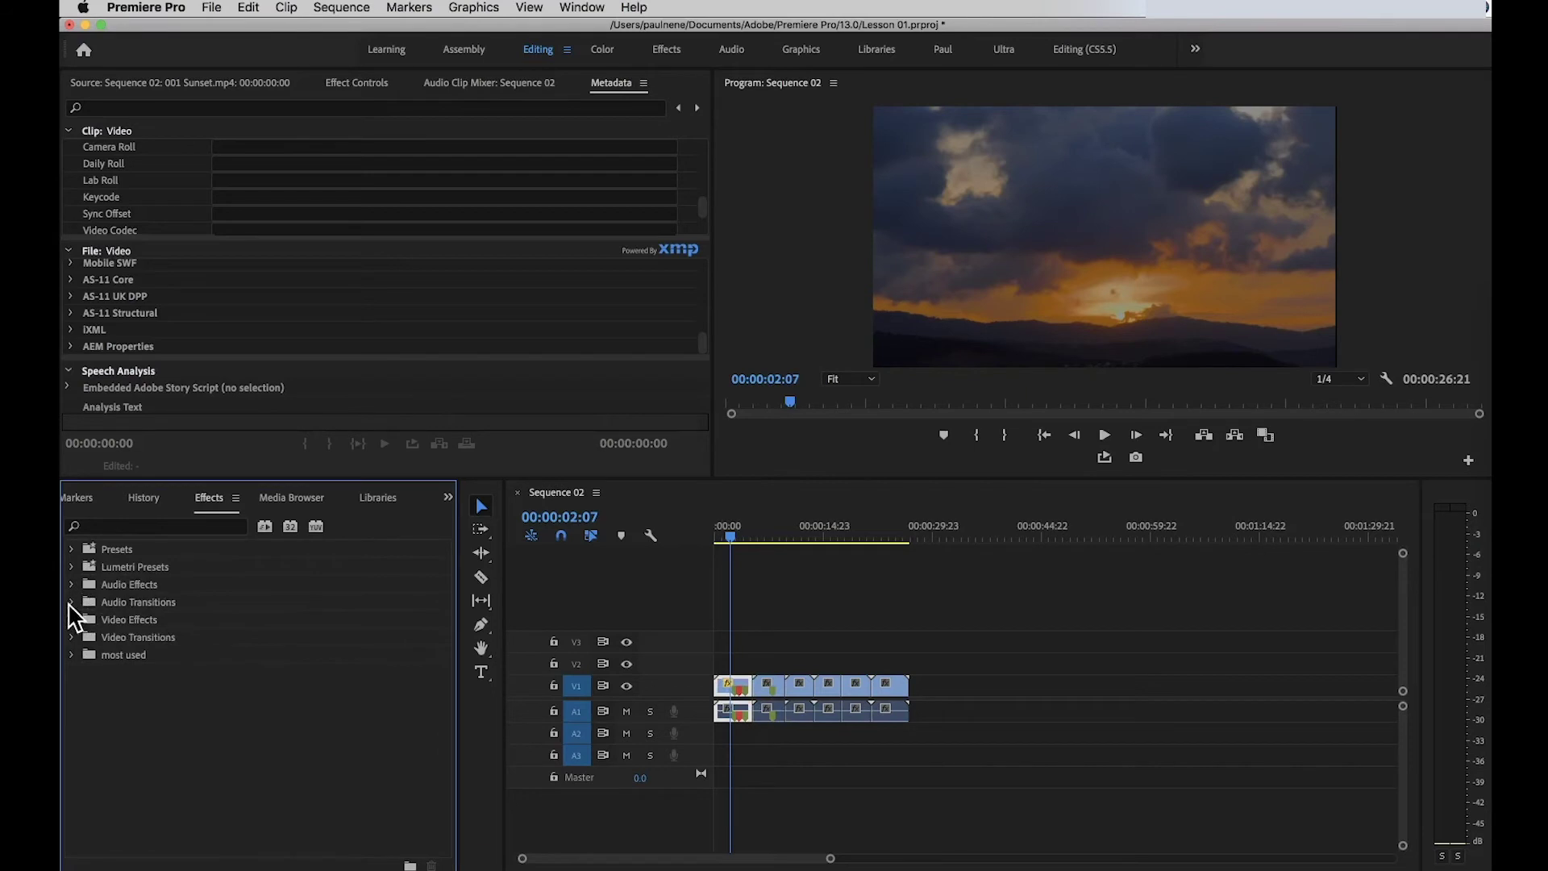
Expand the Crossfade audio transitions and try applying Constant Gain between the first two clips on track A1
left_click(72, 603)
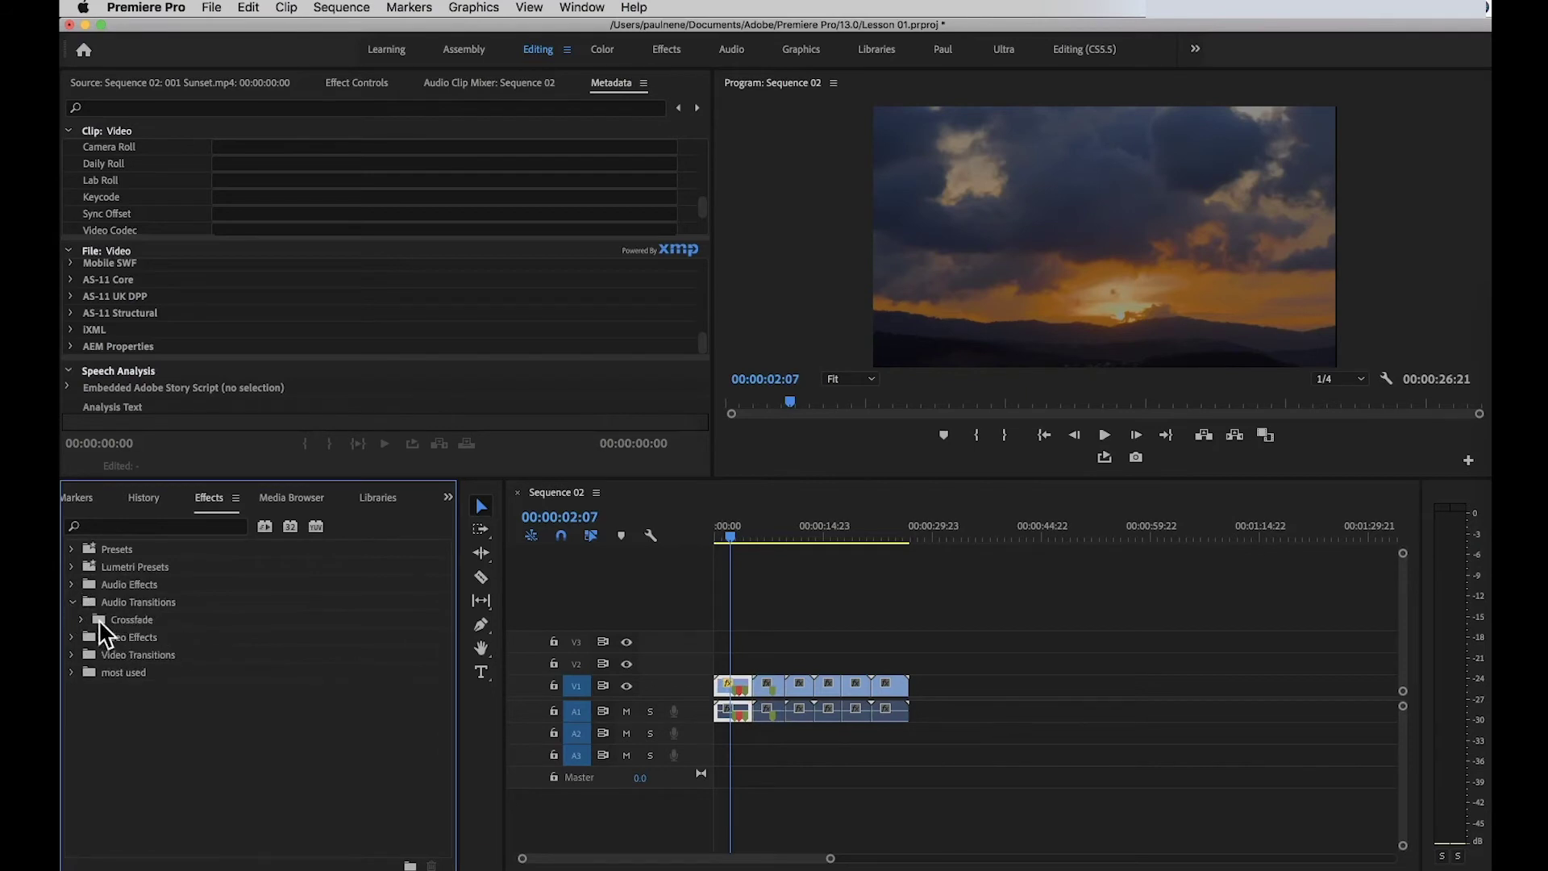
left_click(83, 620)
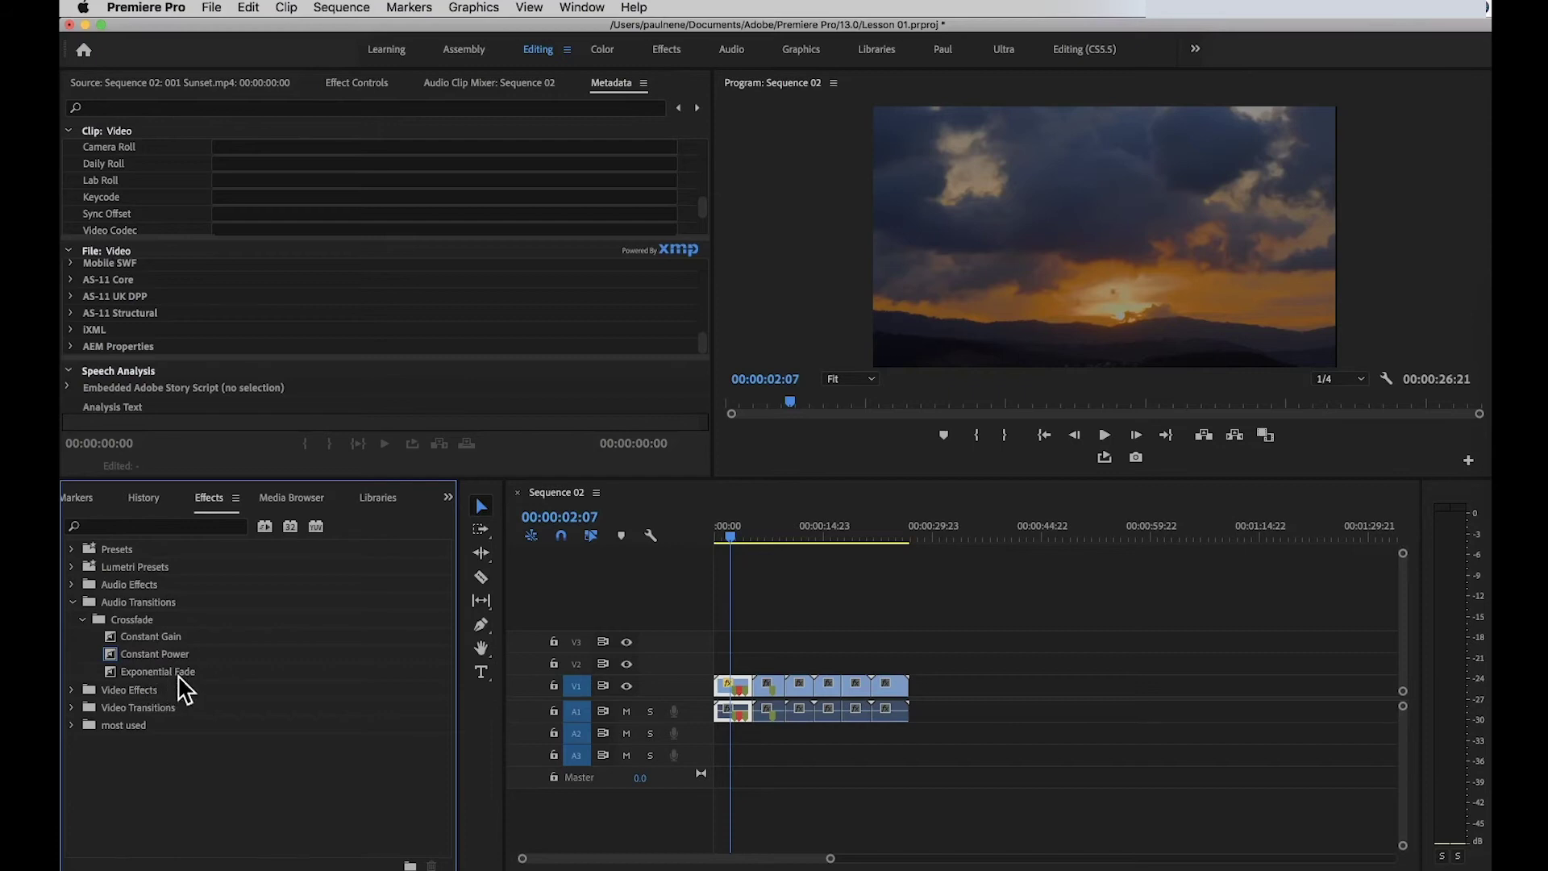
left_click(137, 640)
left_click(140, 655)
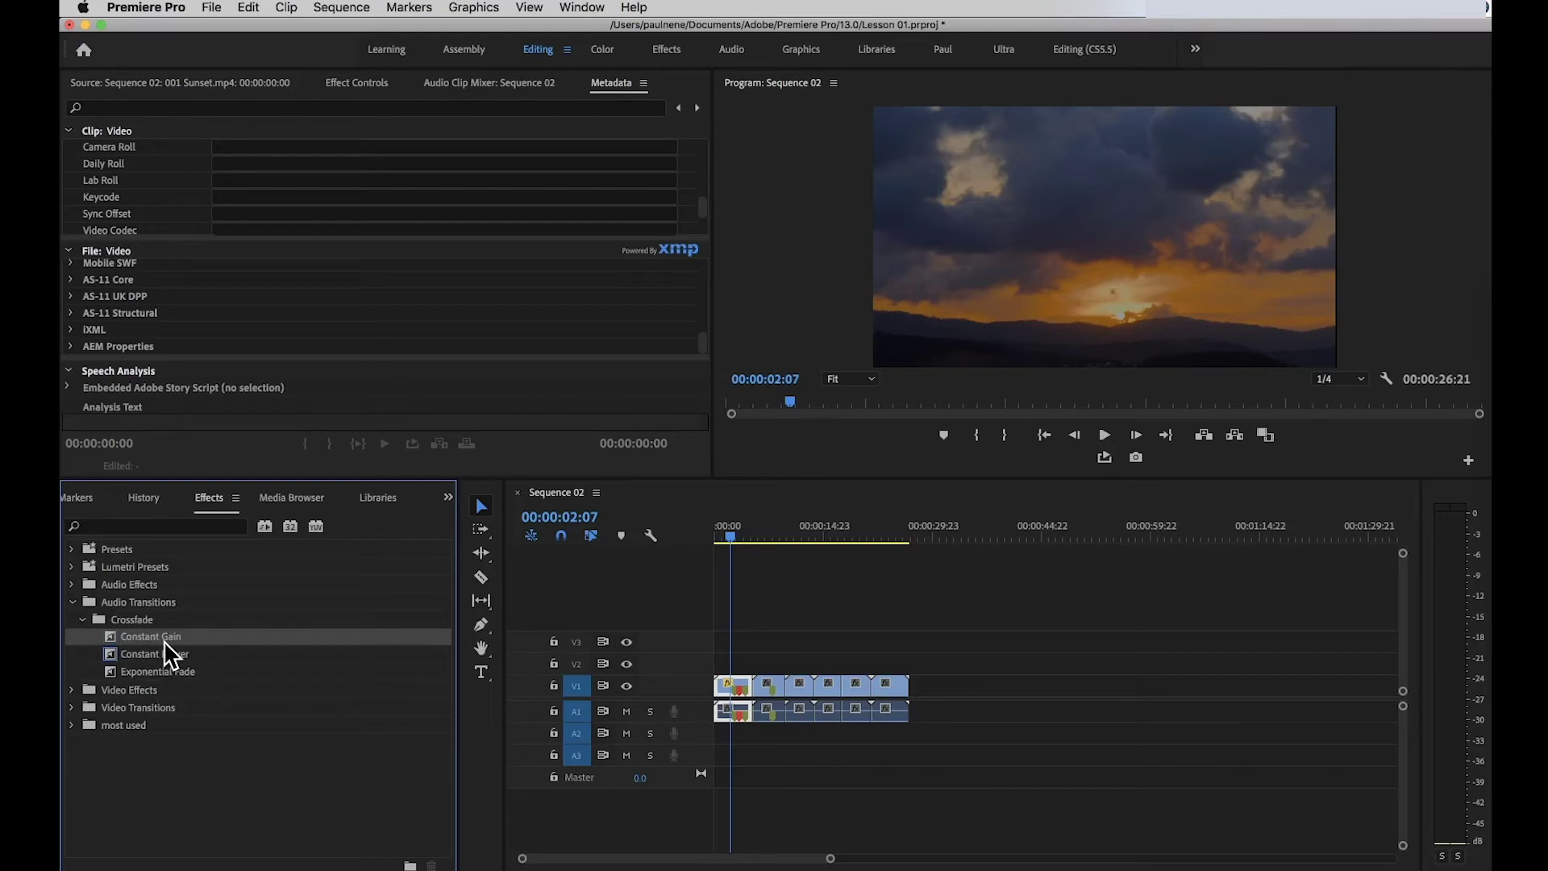
left_click_drag(164, 641, 758, 717)
Examine the categories in the Video Effects folder, with the Crossfade folder collapsed, and collapse Video Effects again
left_click(70, 690)
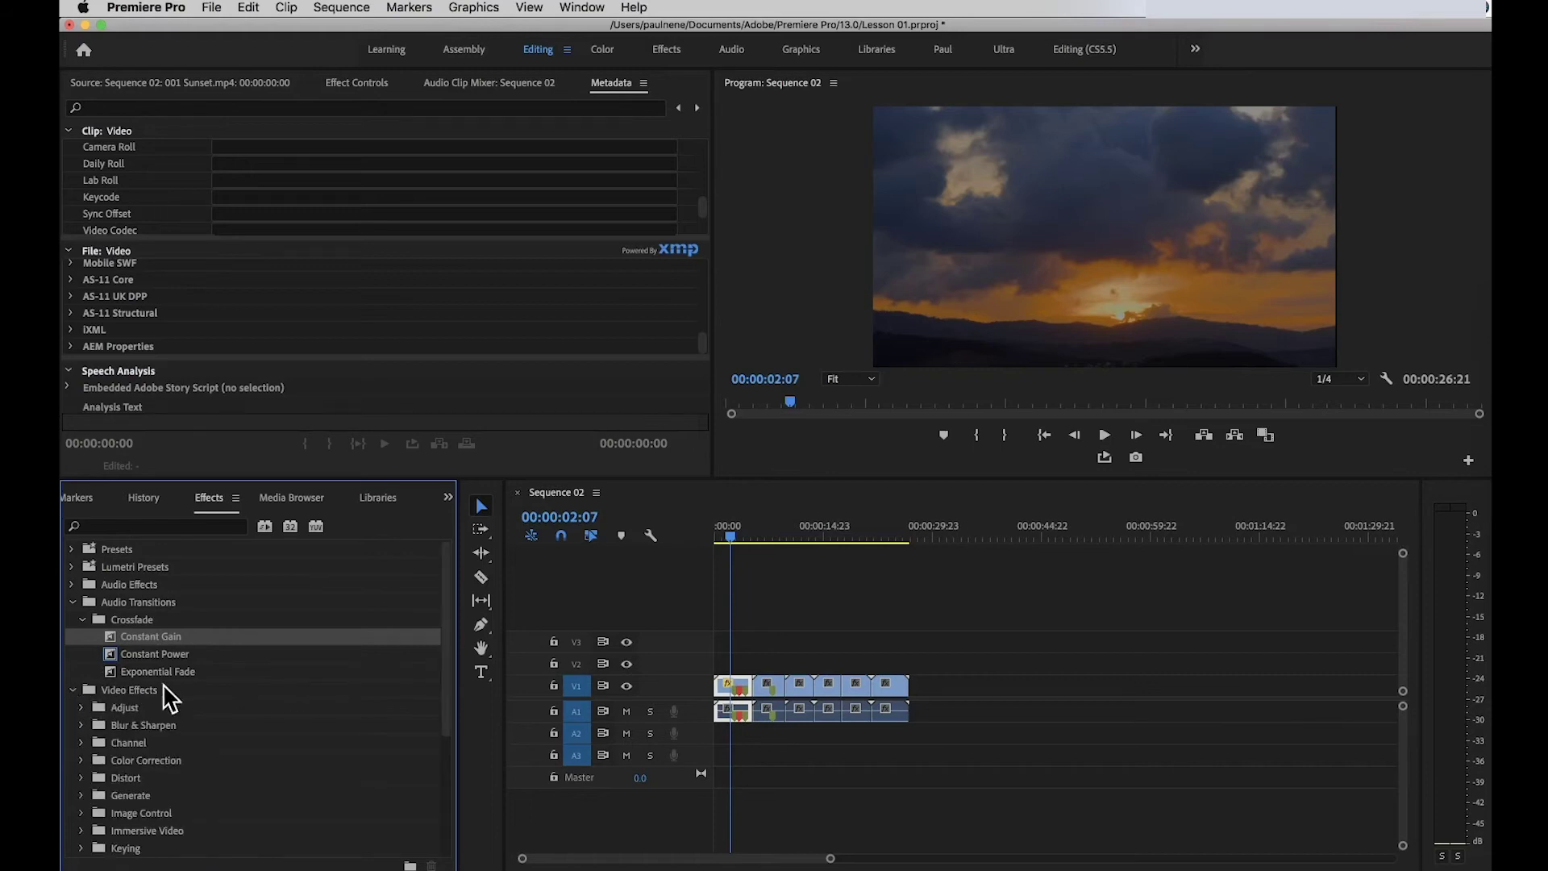
left_click(83, 619)
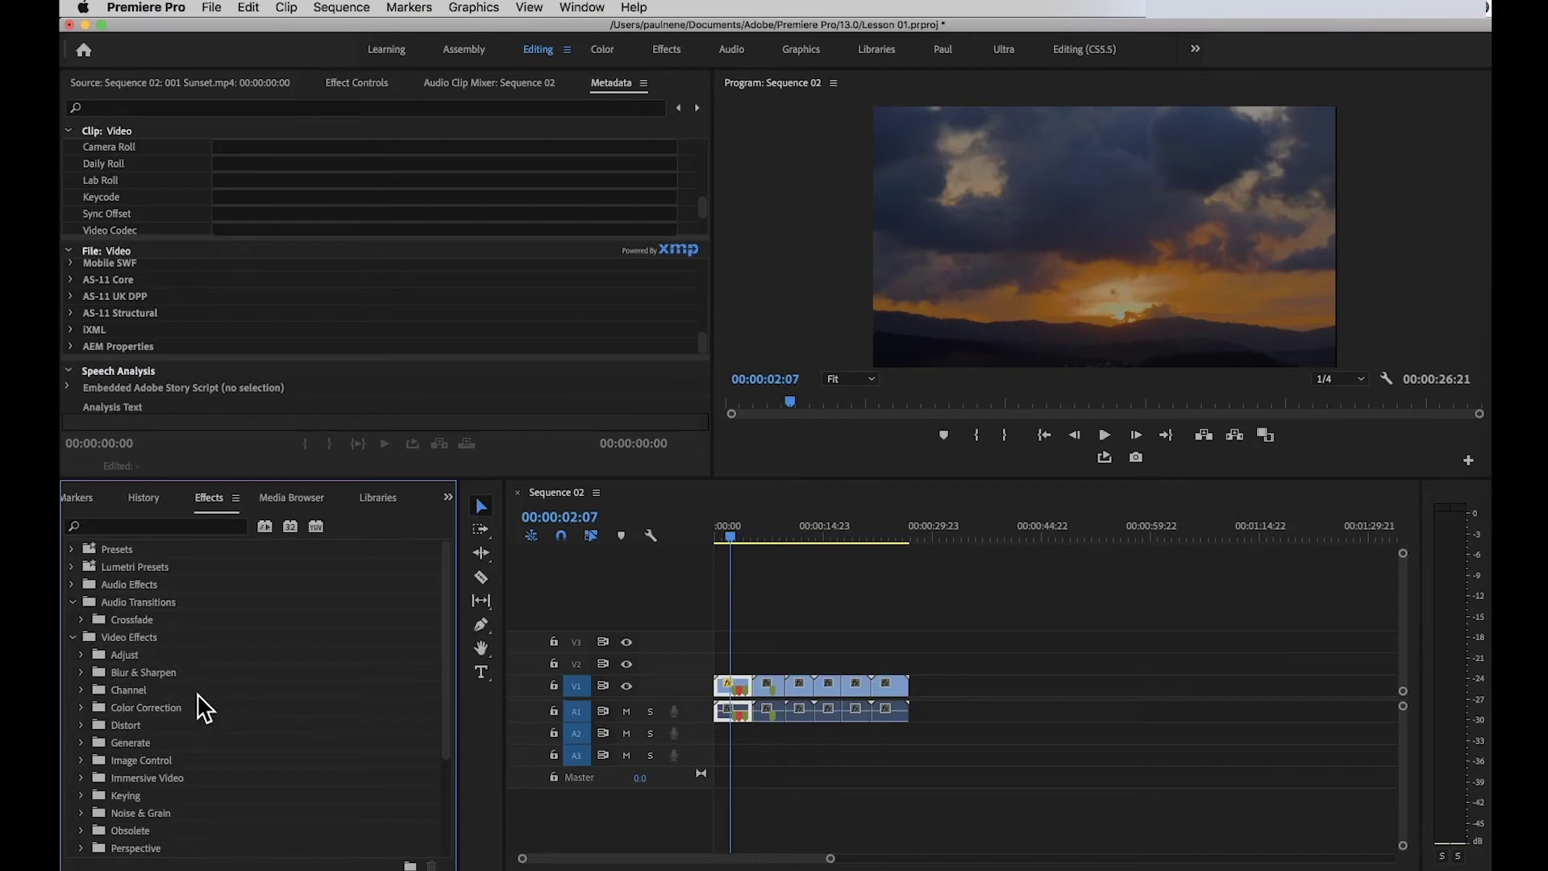
scroll(149, 706, "down", 3)
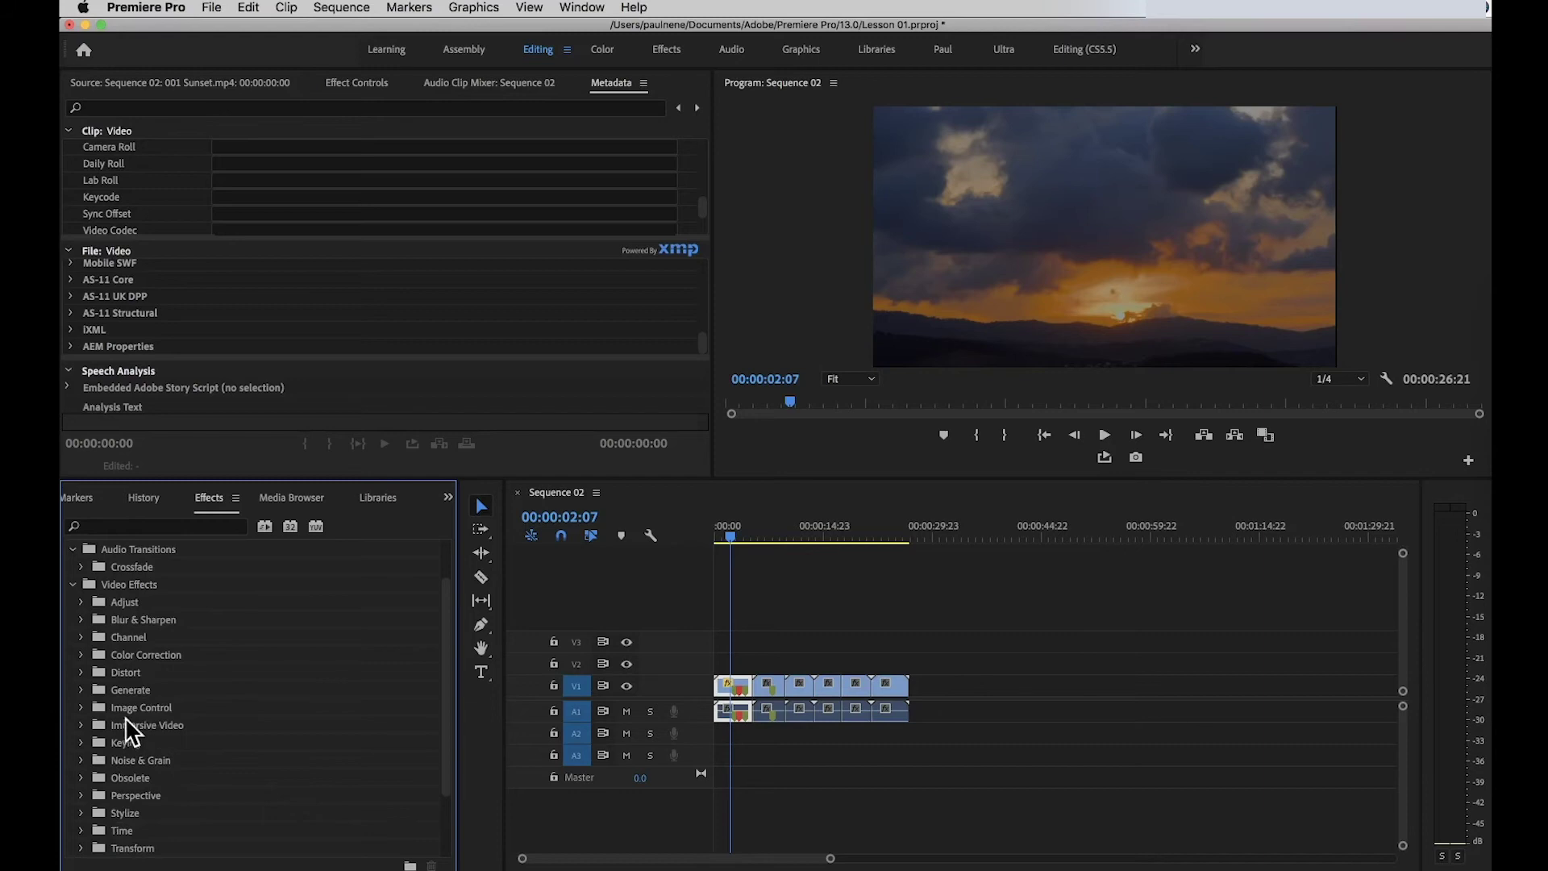
scroll(157, 781, "down", 3)
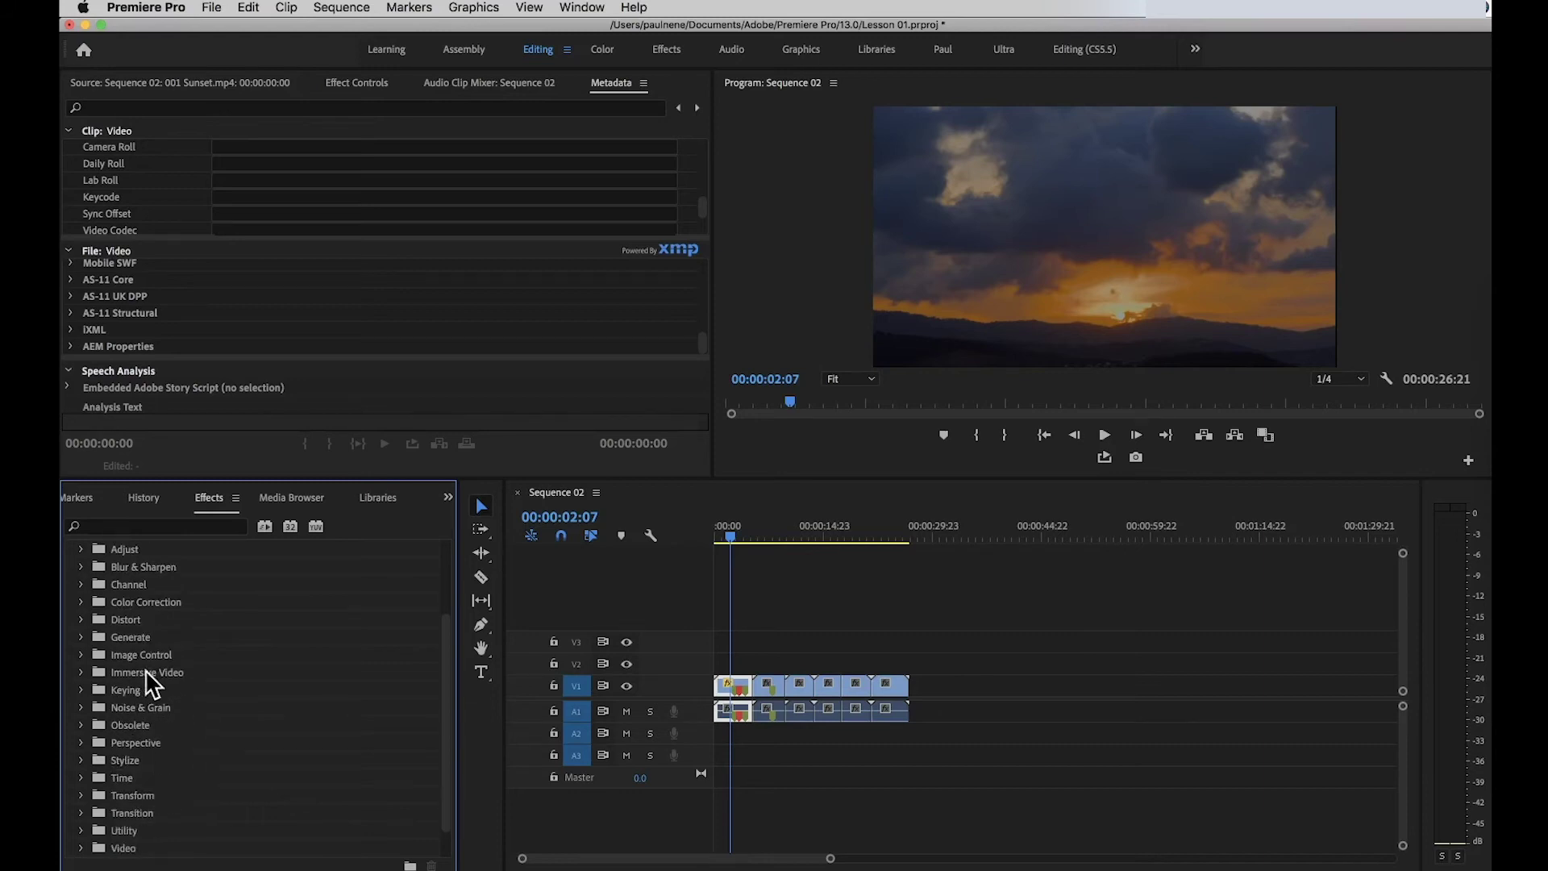
scroll(165, 778, "up", 2)
scroll(176, 779, "down", 2)
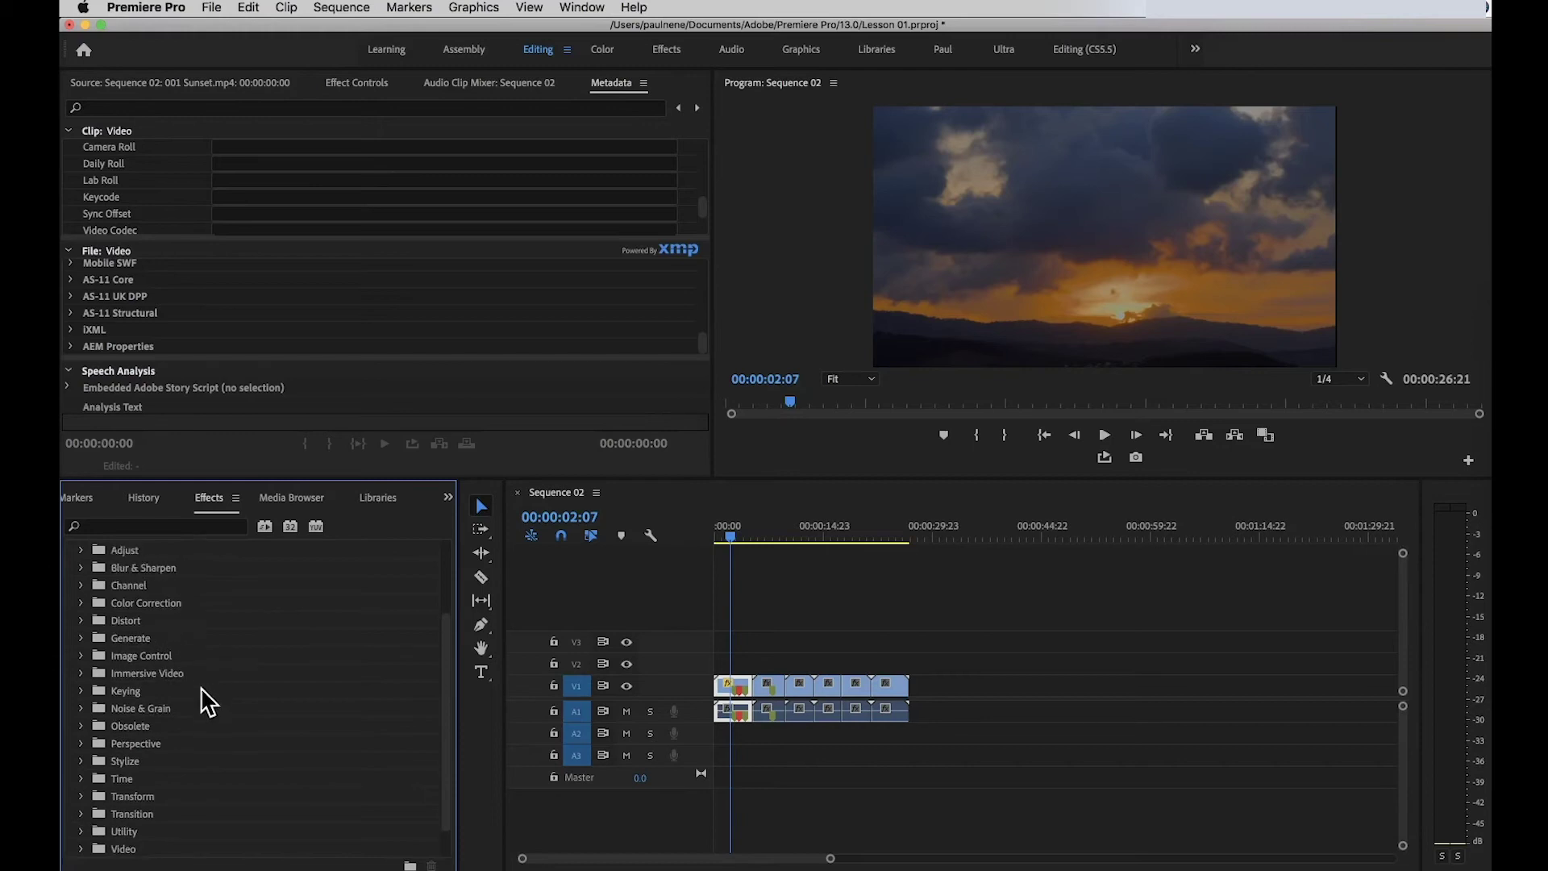
scroll(208, 706, "up", 1)
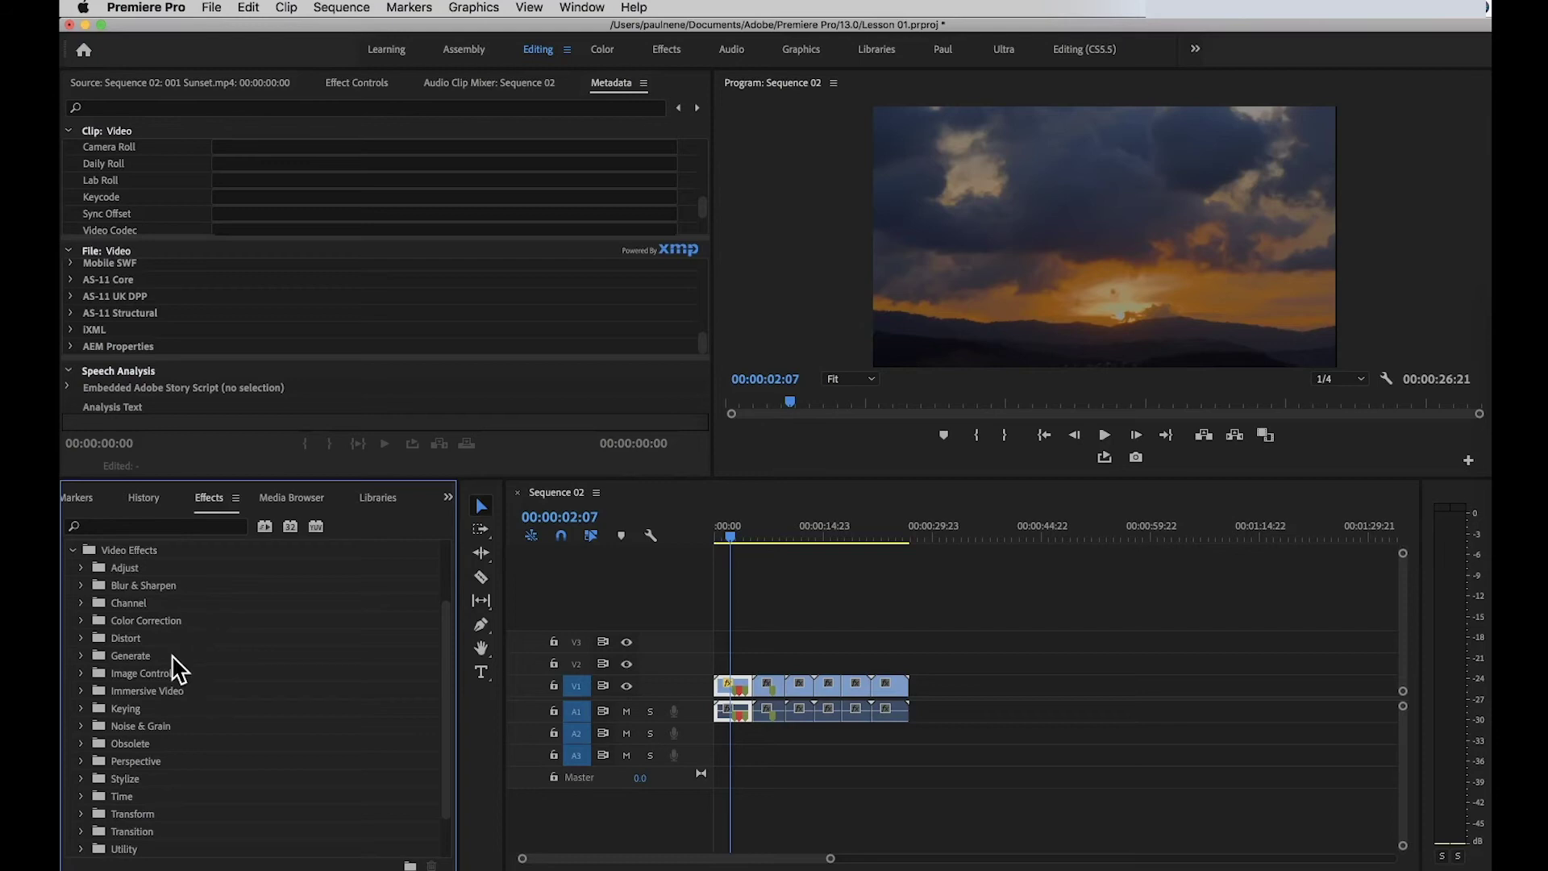
left_click(74, 551)
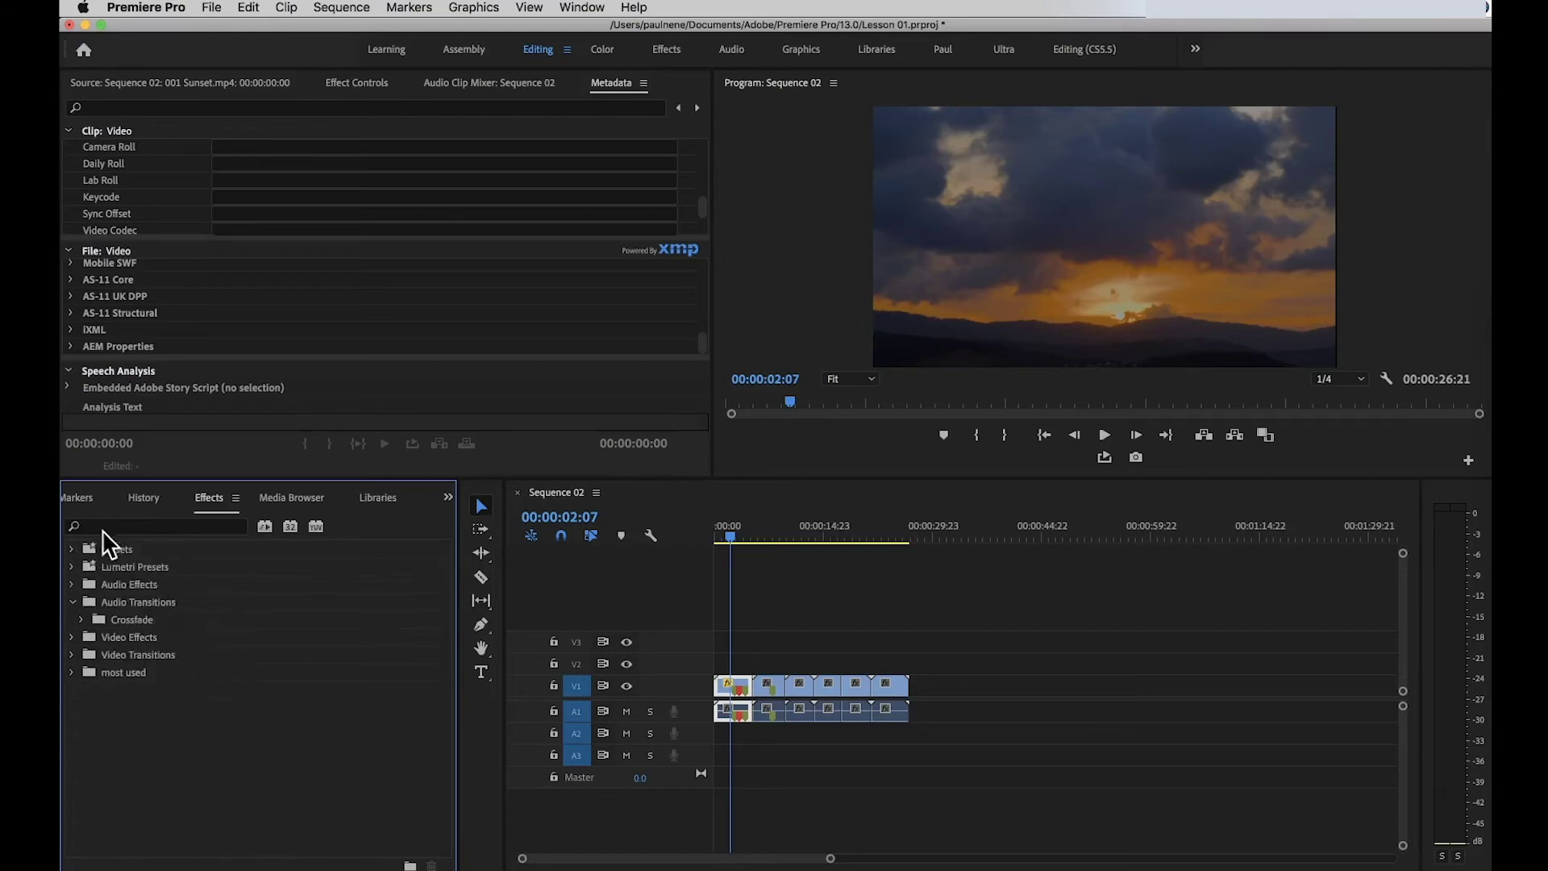
Examine the Video Transitions categories and the effects collected in the most used bin
left_click(74, 603)
left_click(80, 640)
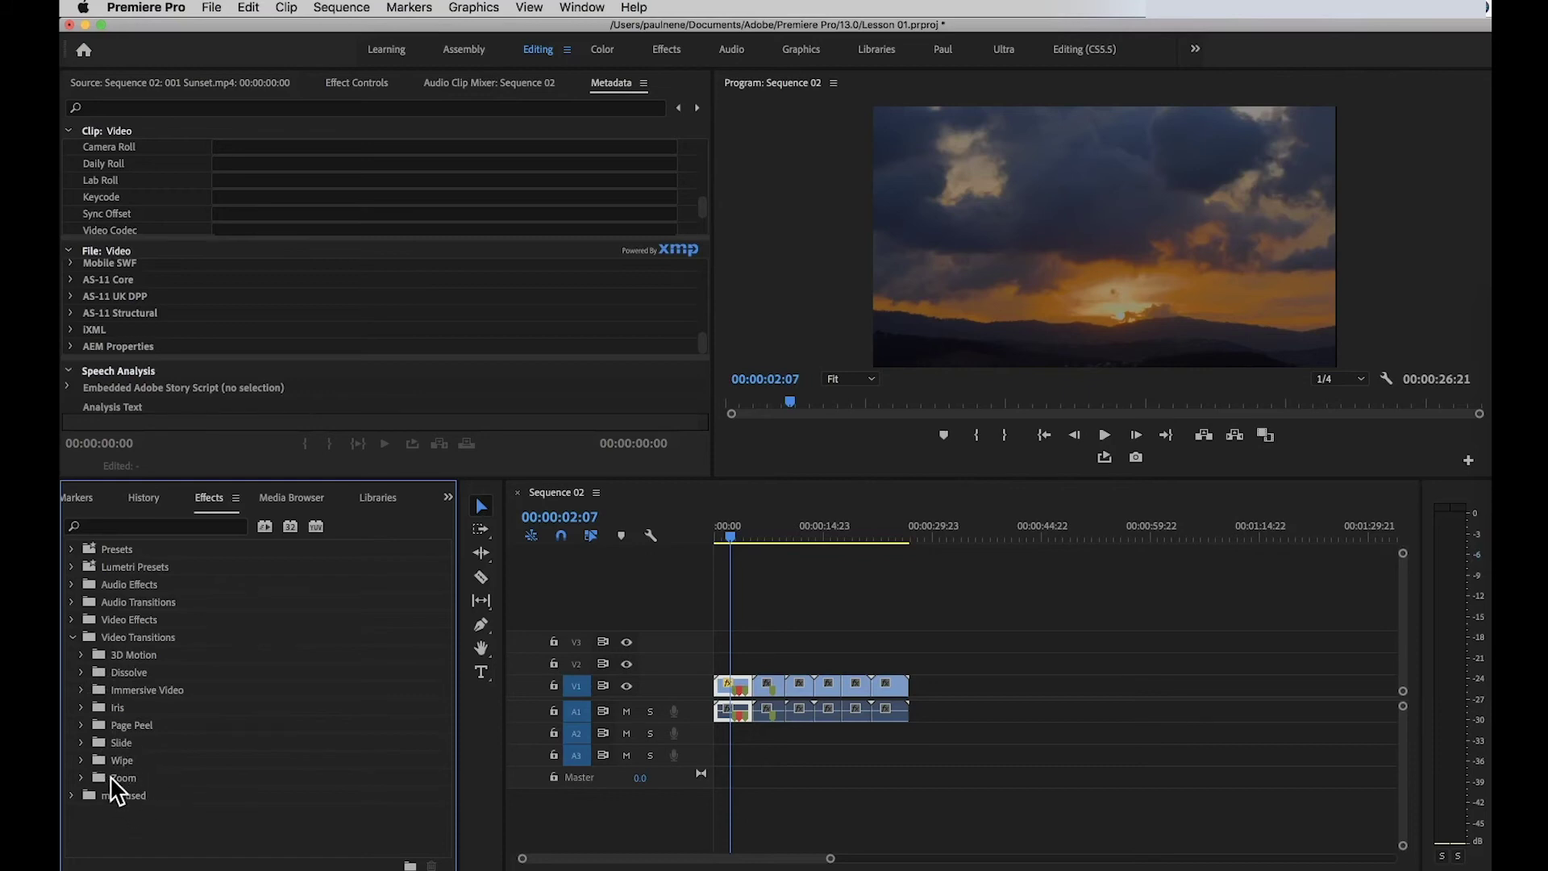
left_click(73, 639)
left_click(75, 656)
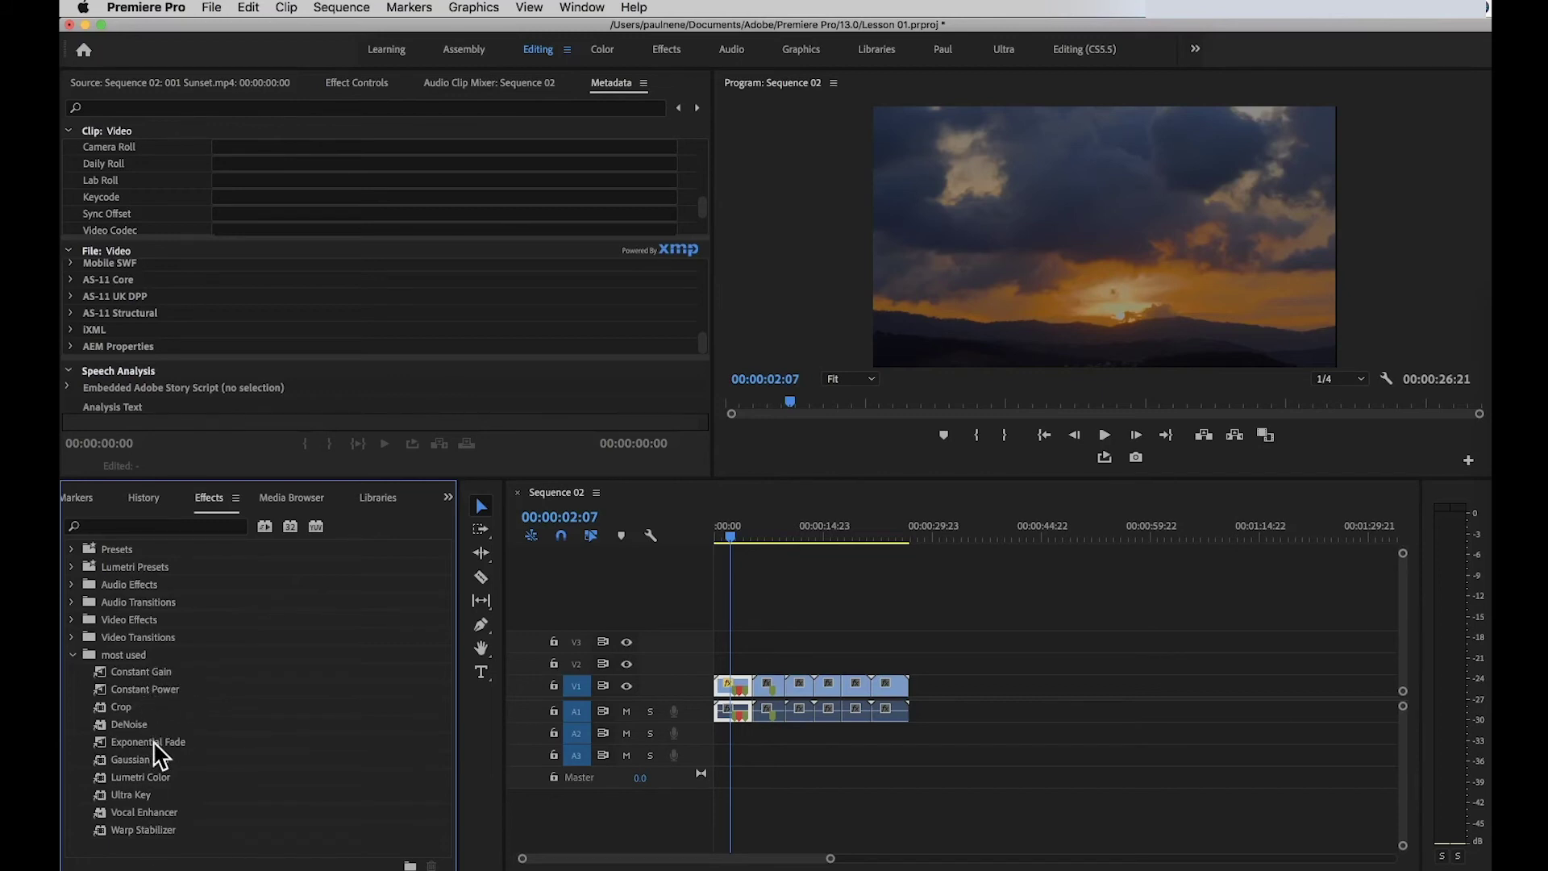
left_click(136, 526)
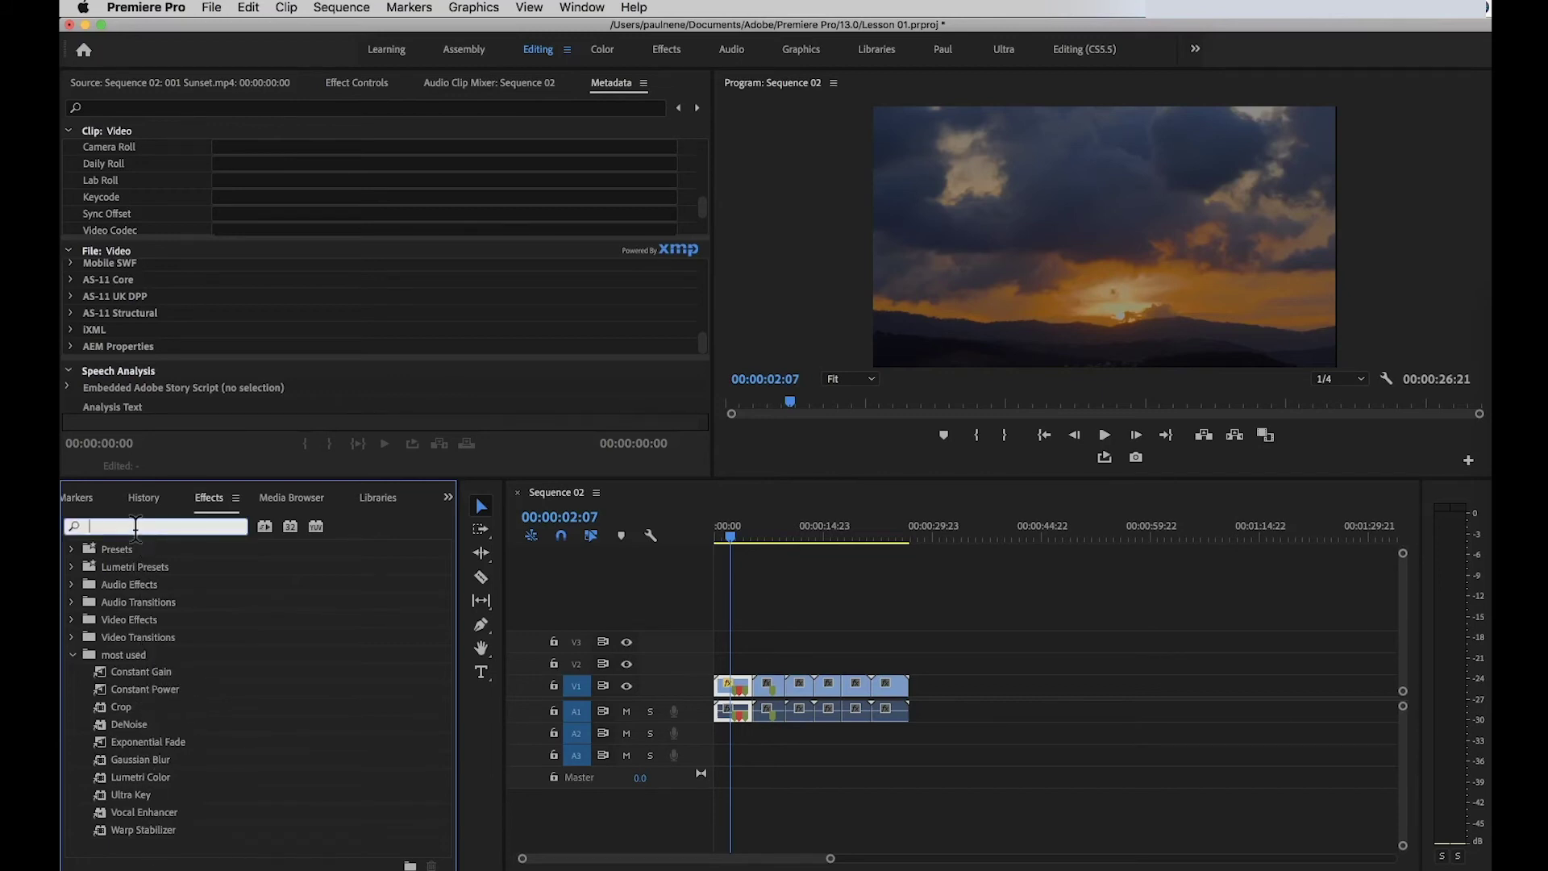
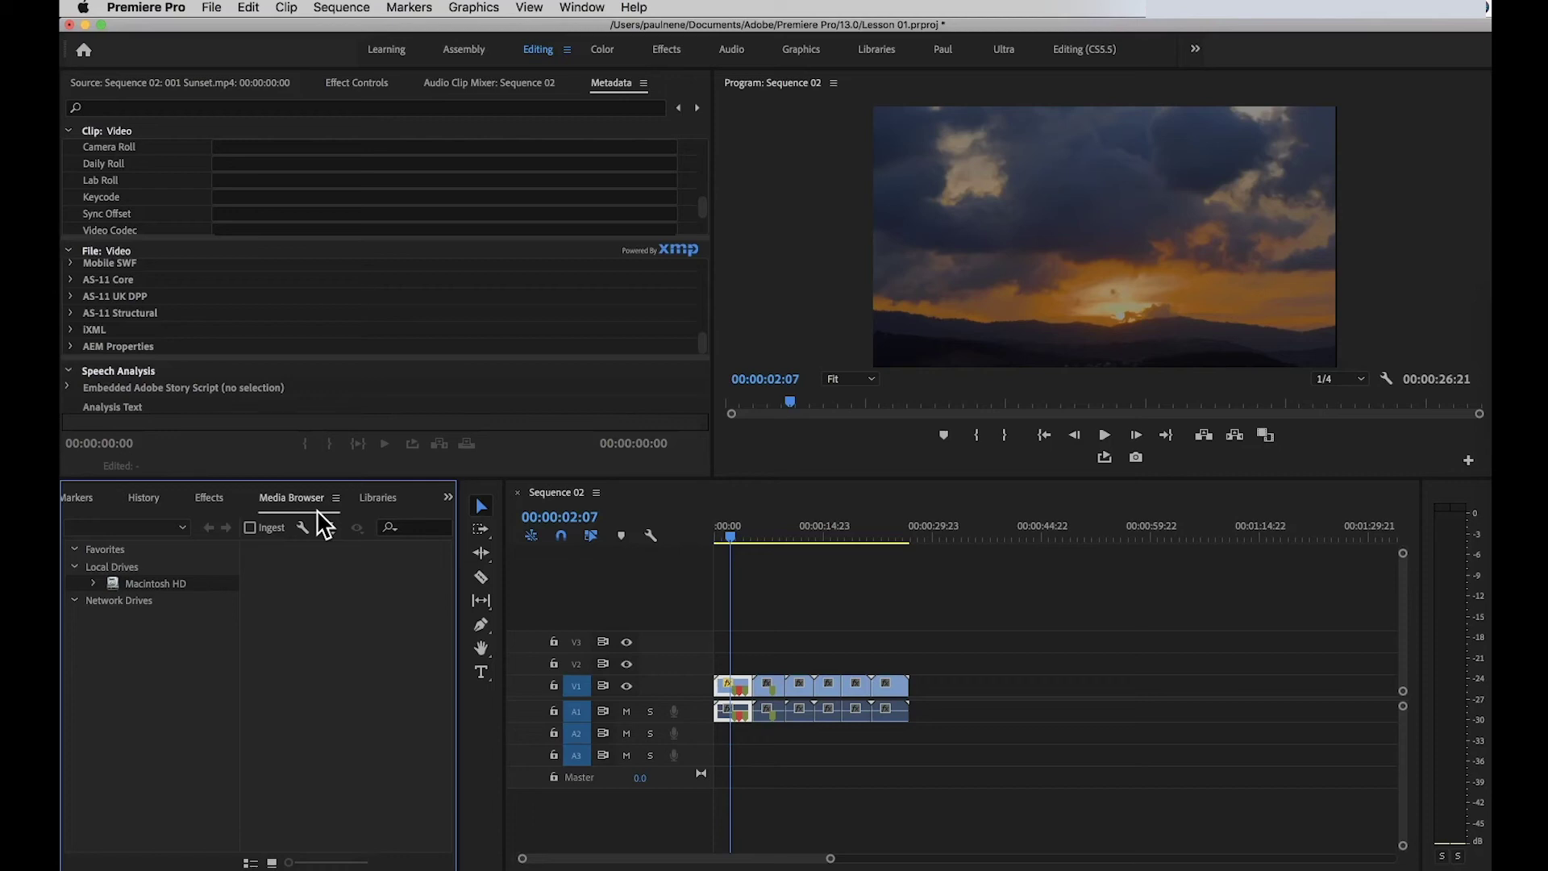
Expand the Macintosh HD drive in the Media Browser and look inside its Users folder
left_click(94, 583)
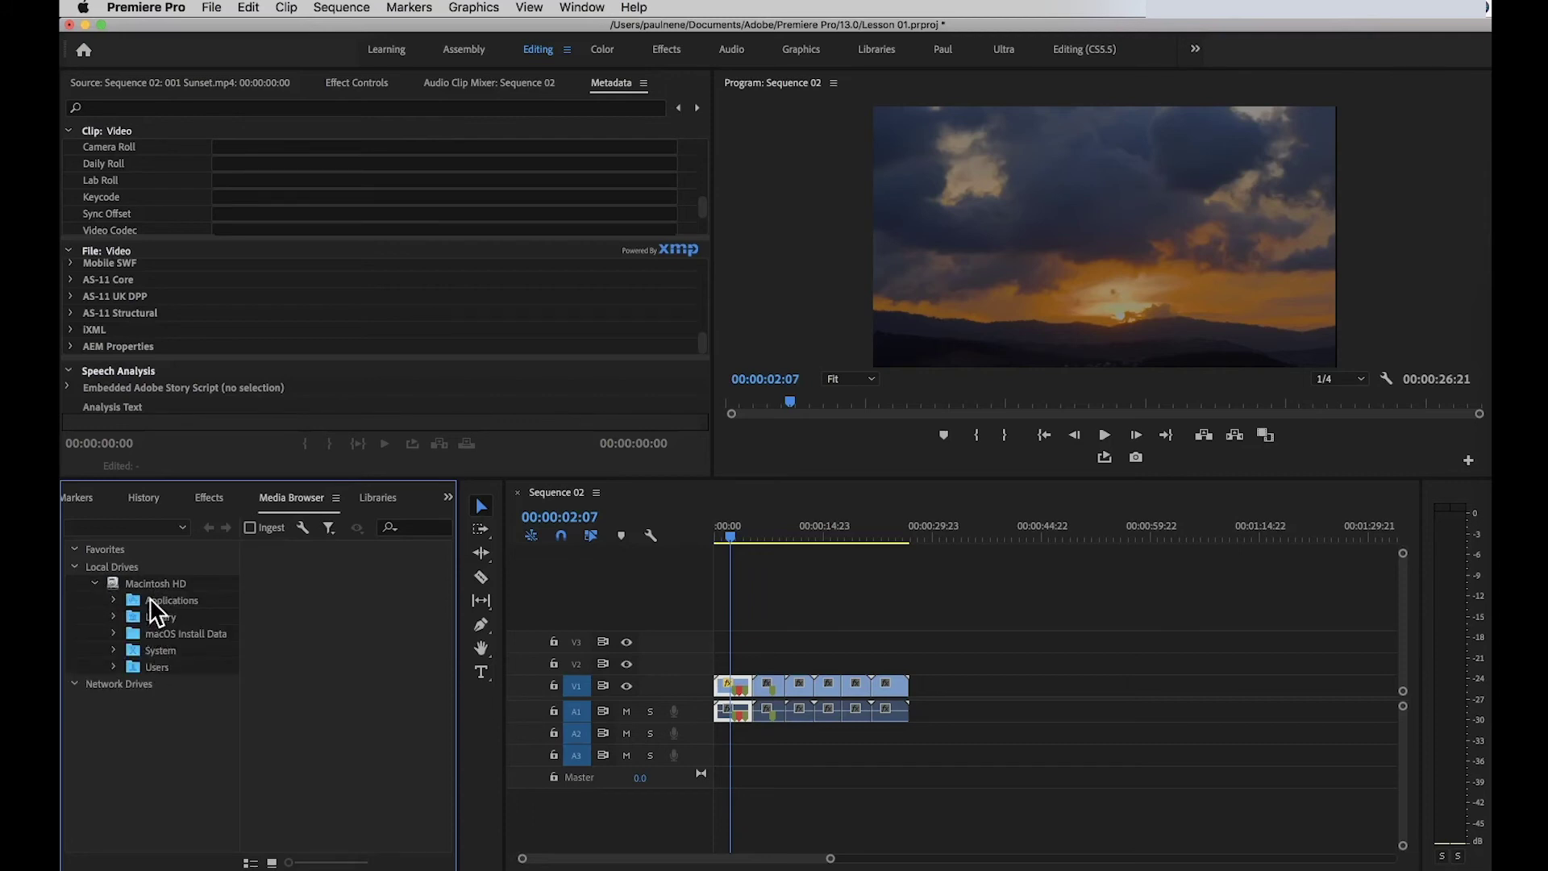
left_click(115, 663)
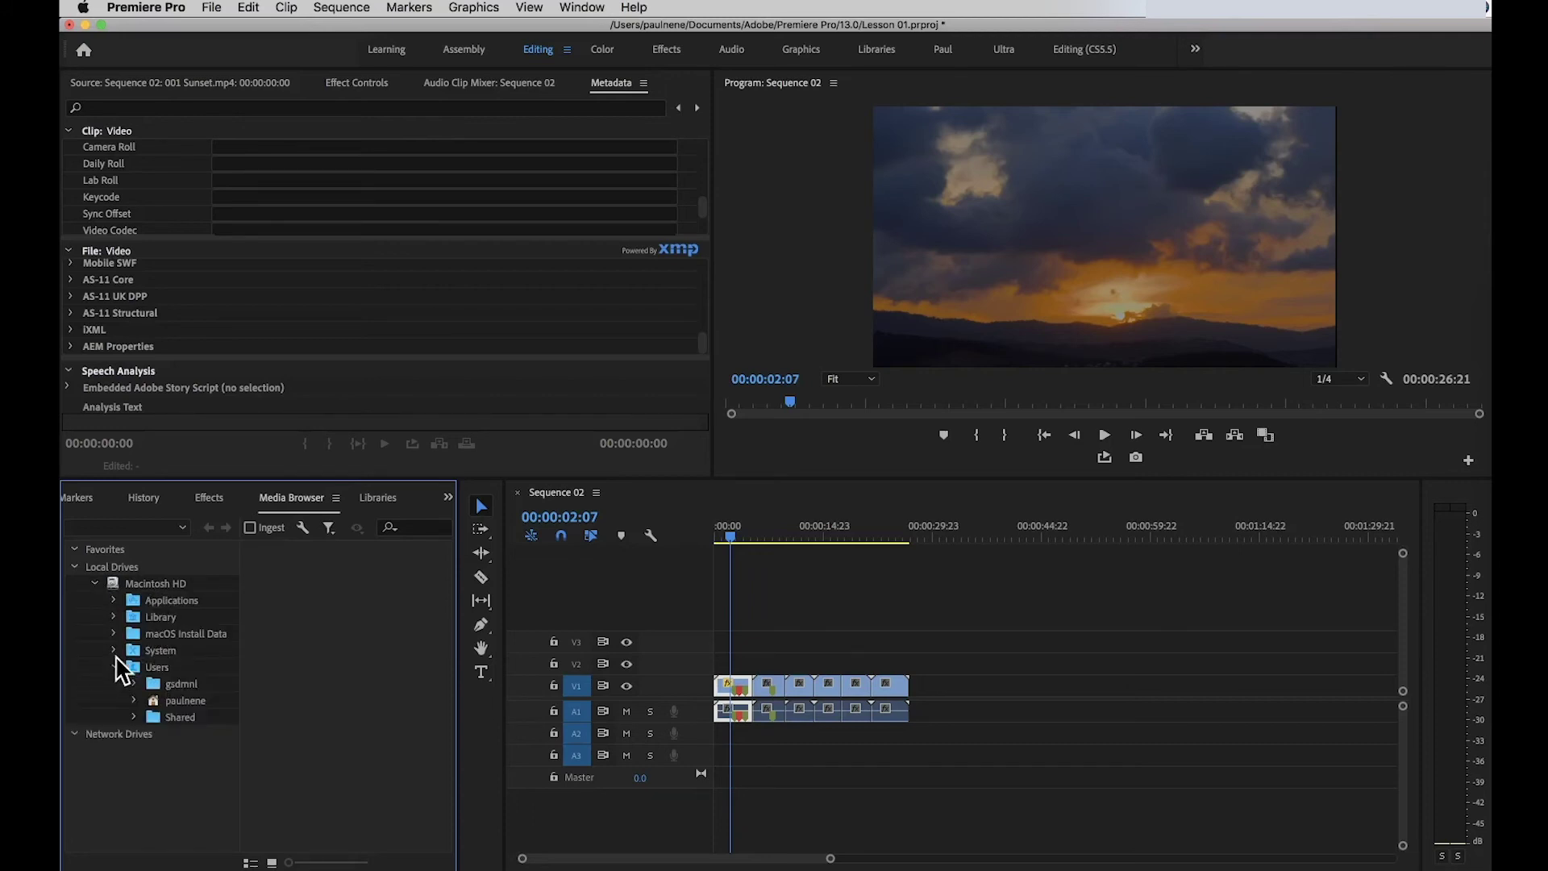
left_click(116, 668)
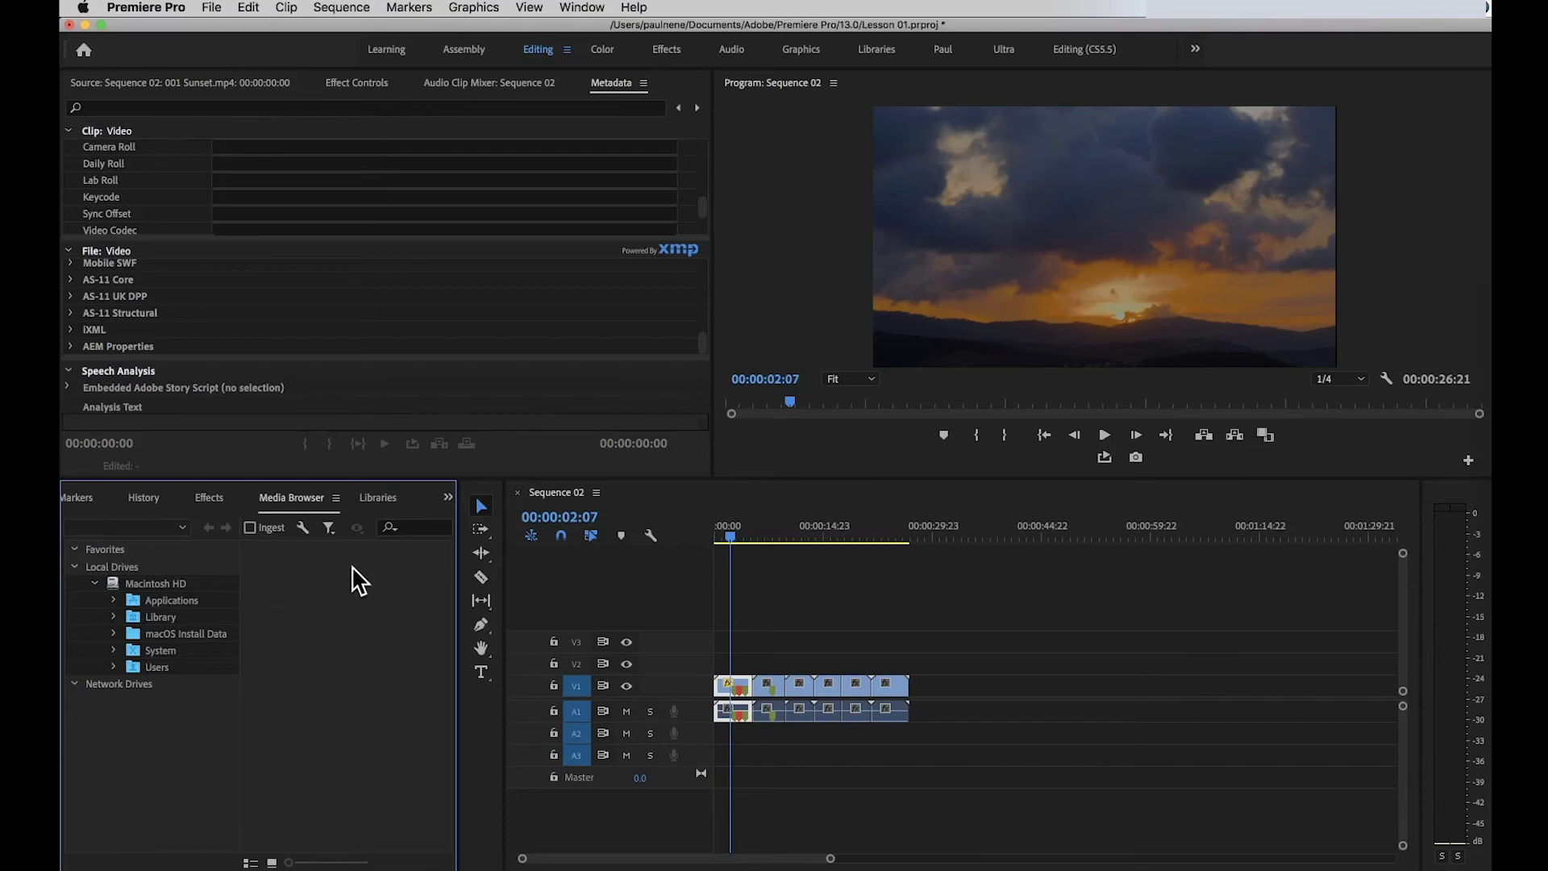
Open the Libraries panel and look through its view-by options and the list of panels sharing its group
left_click(378, 498)
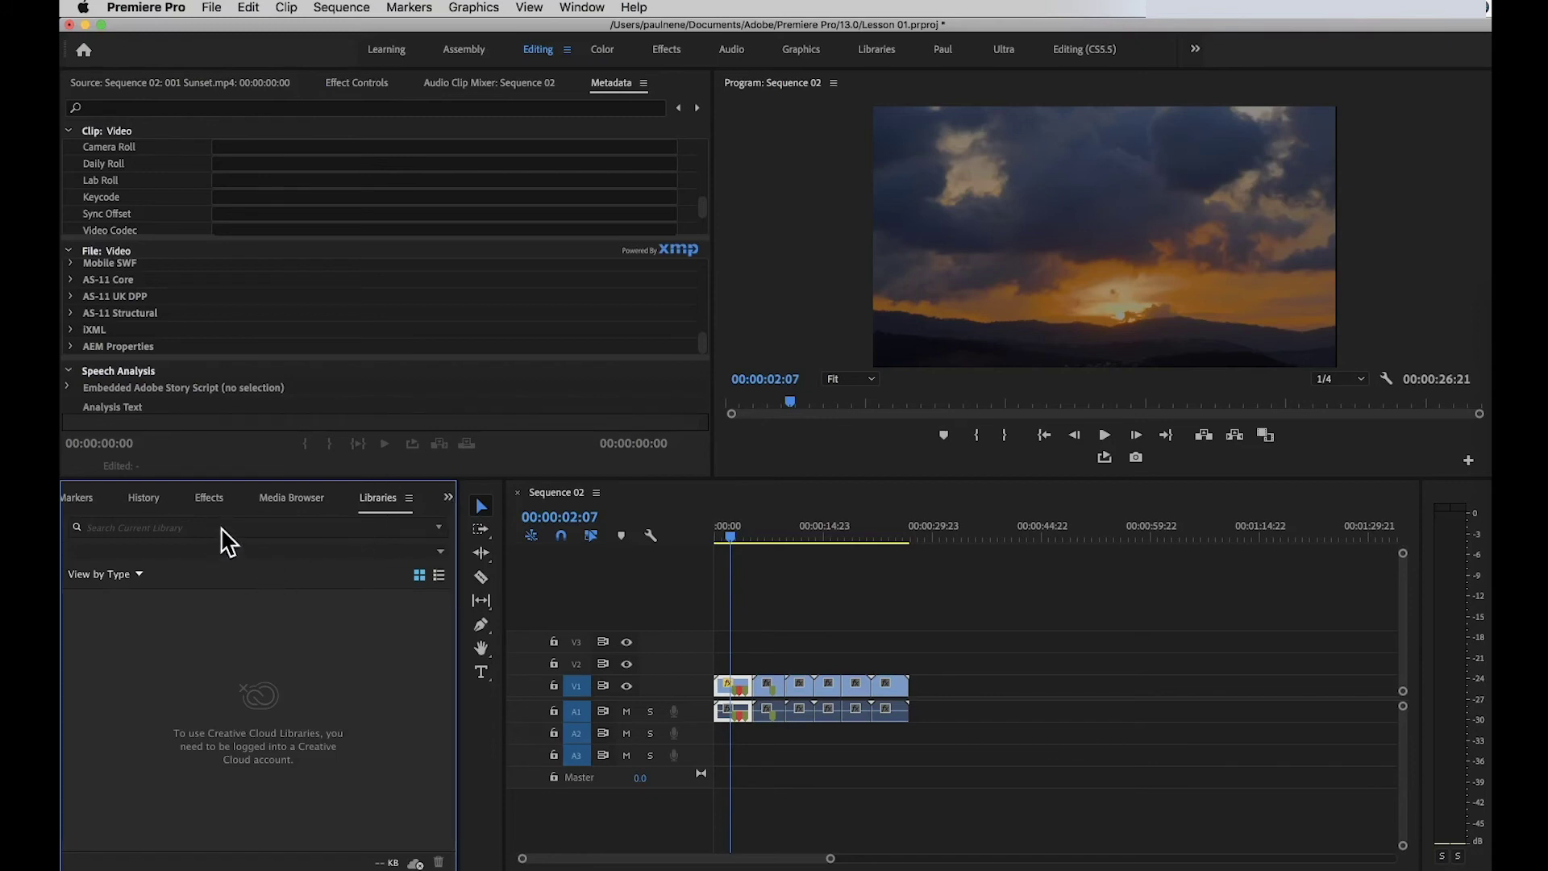
left_click(142, 575)
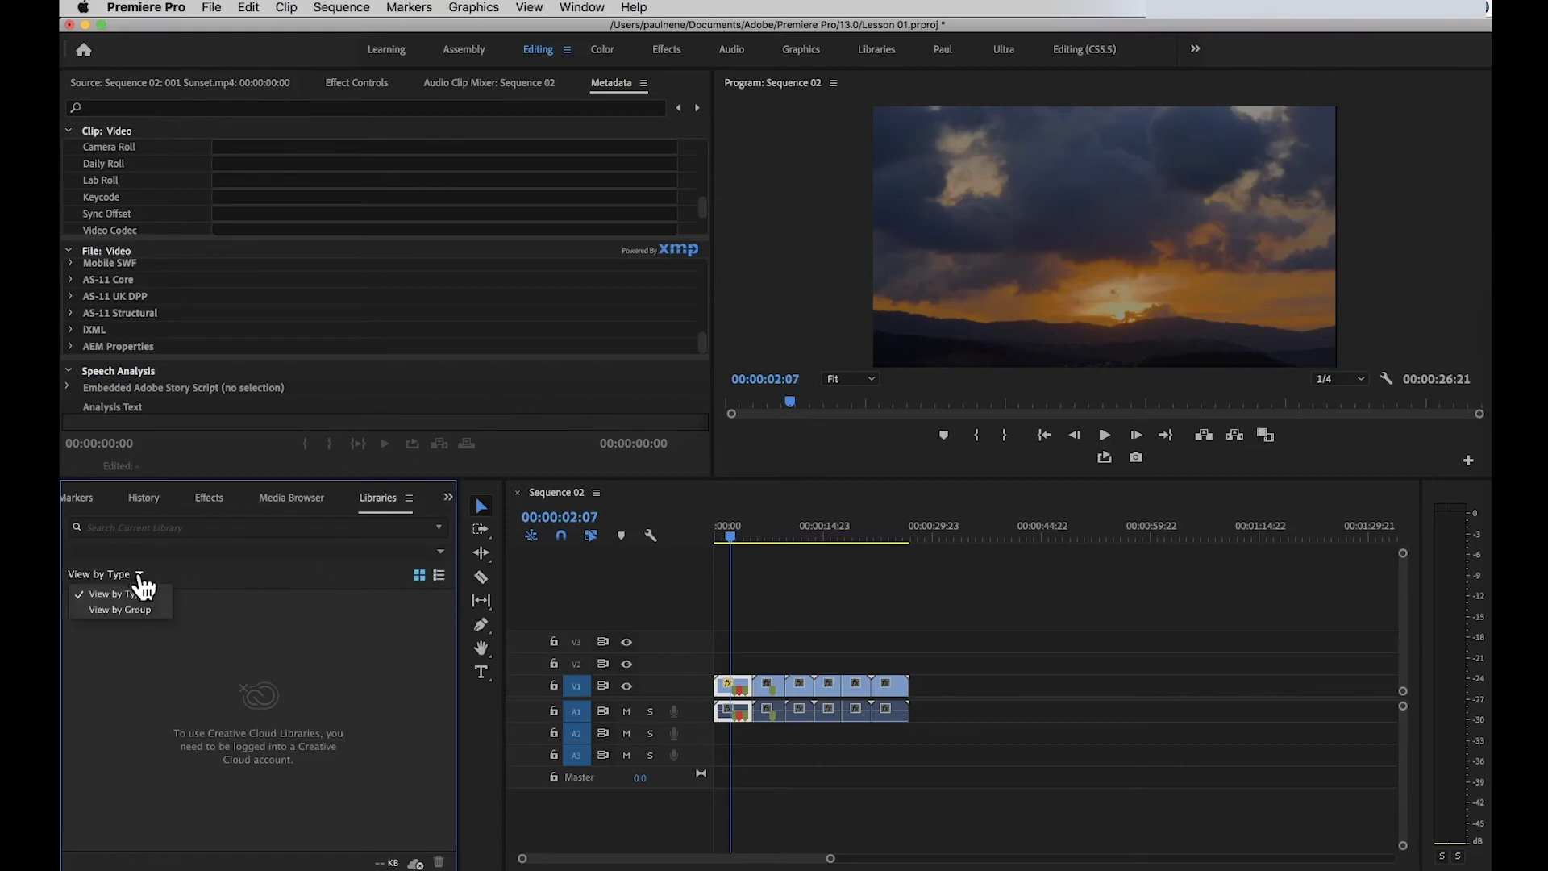
left_click(306, 710)
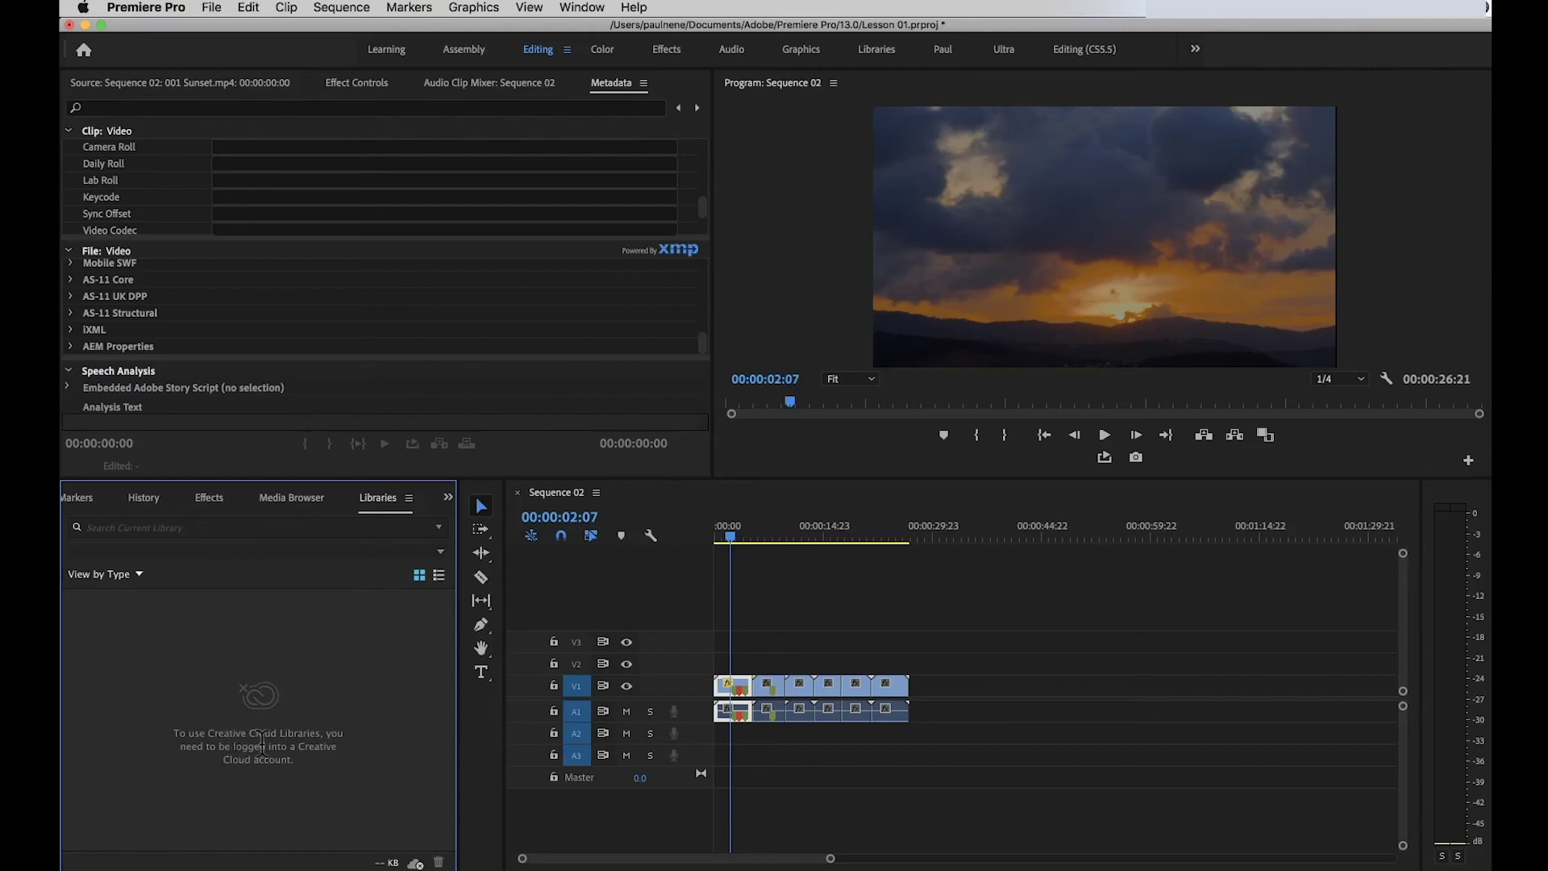
left_click(448, 498)
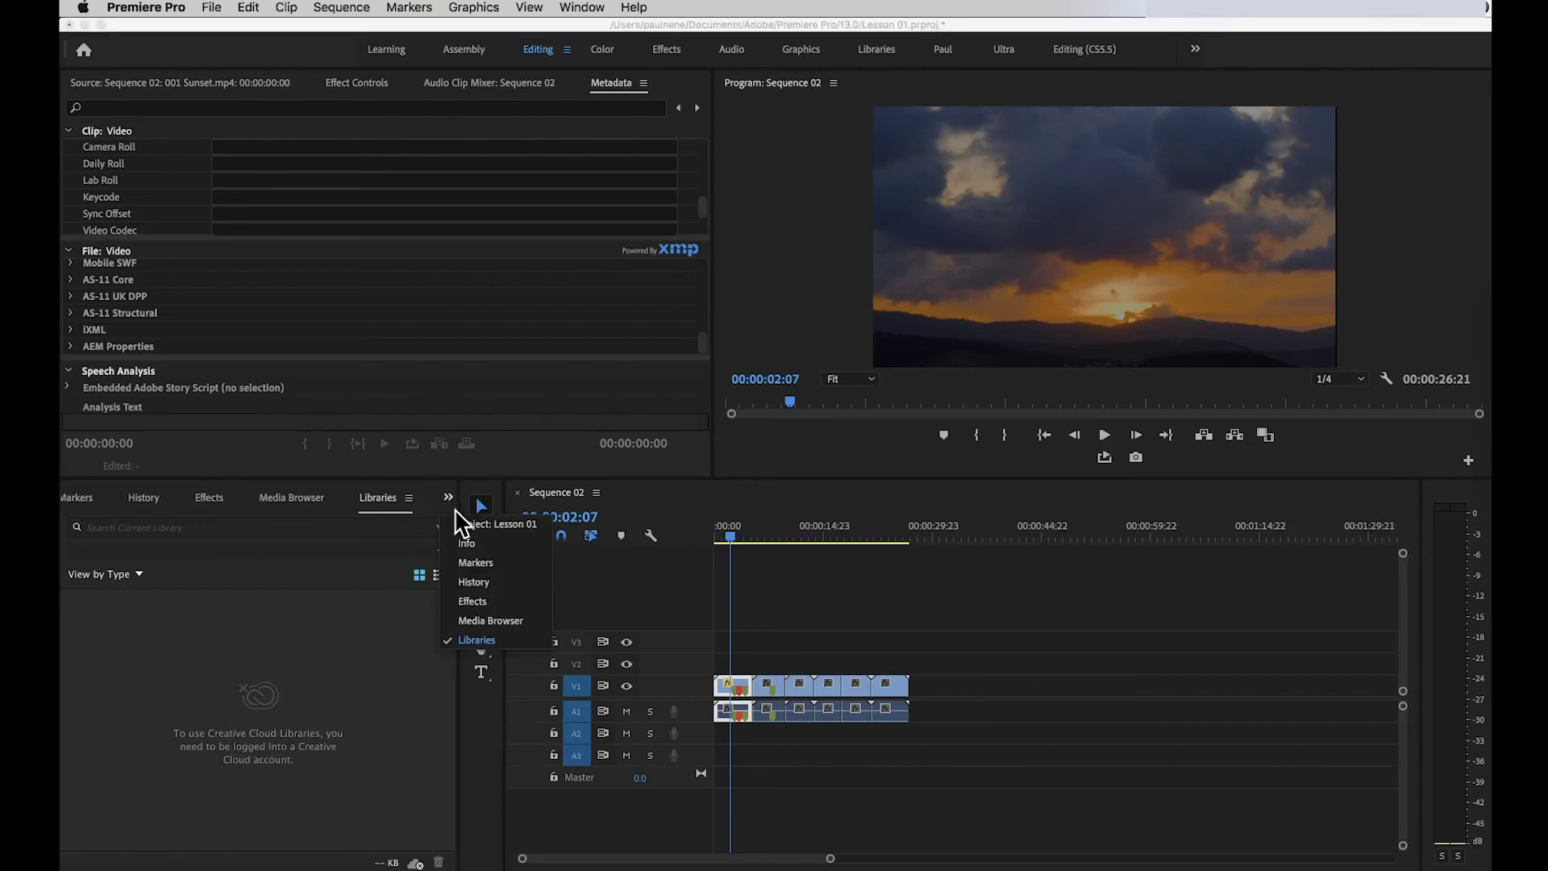
left_click(475, 643)
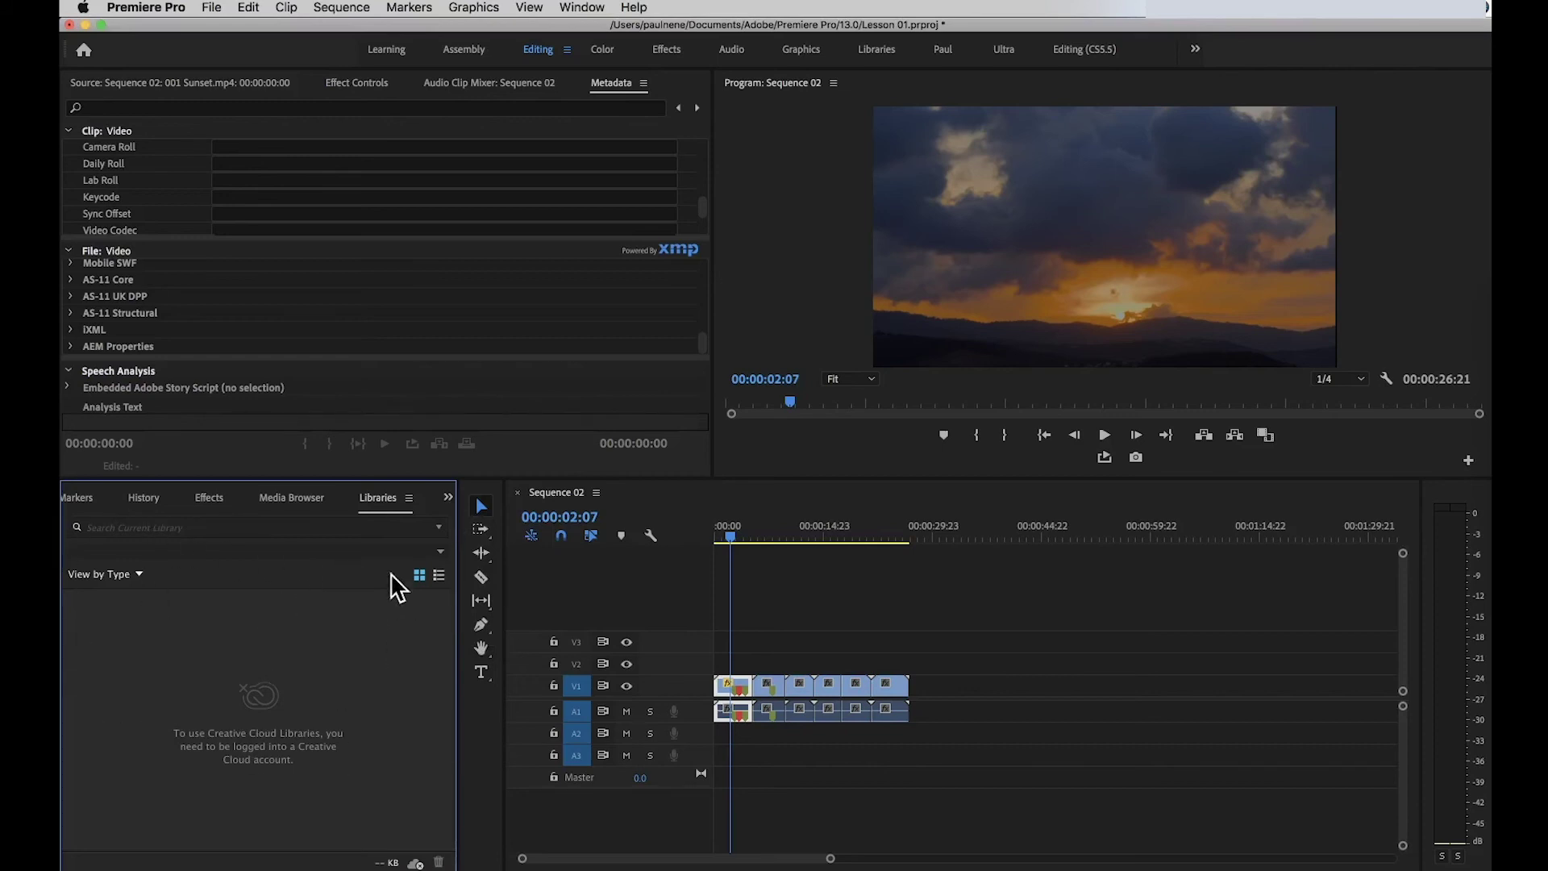
left_click(448, 499)
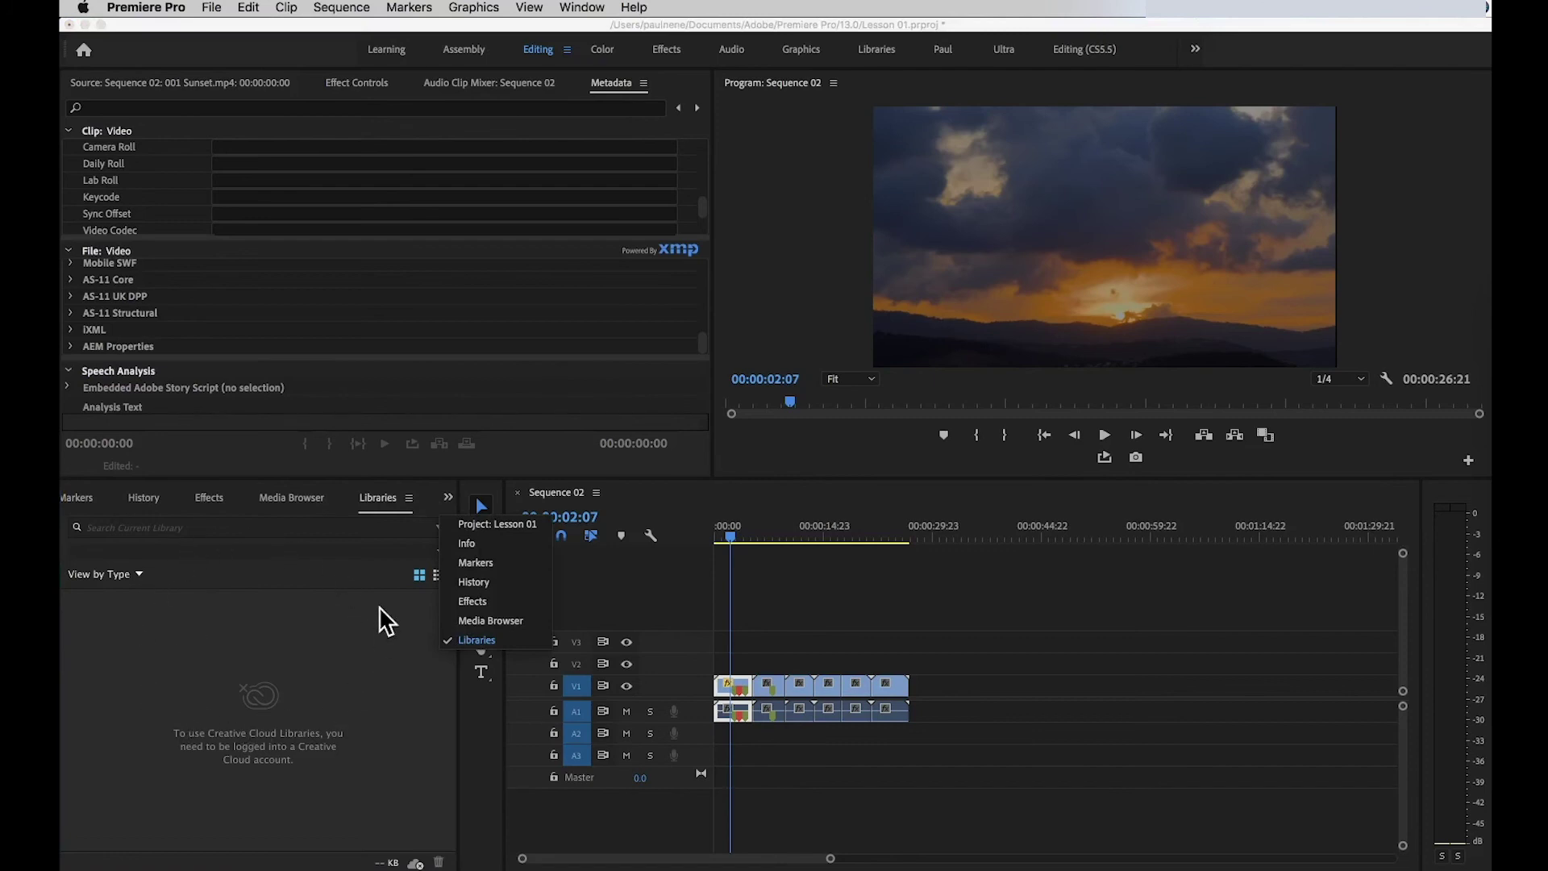
left_click(330, 700)
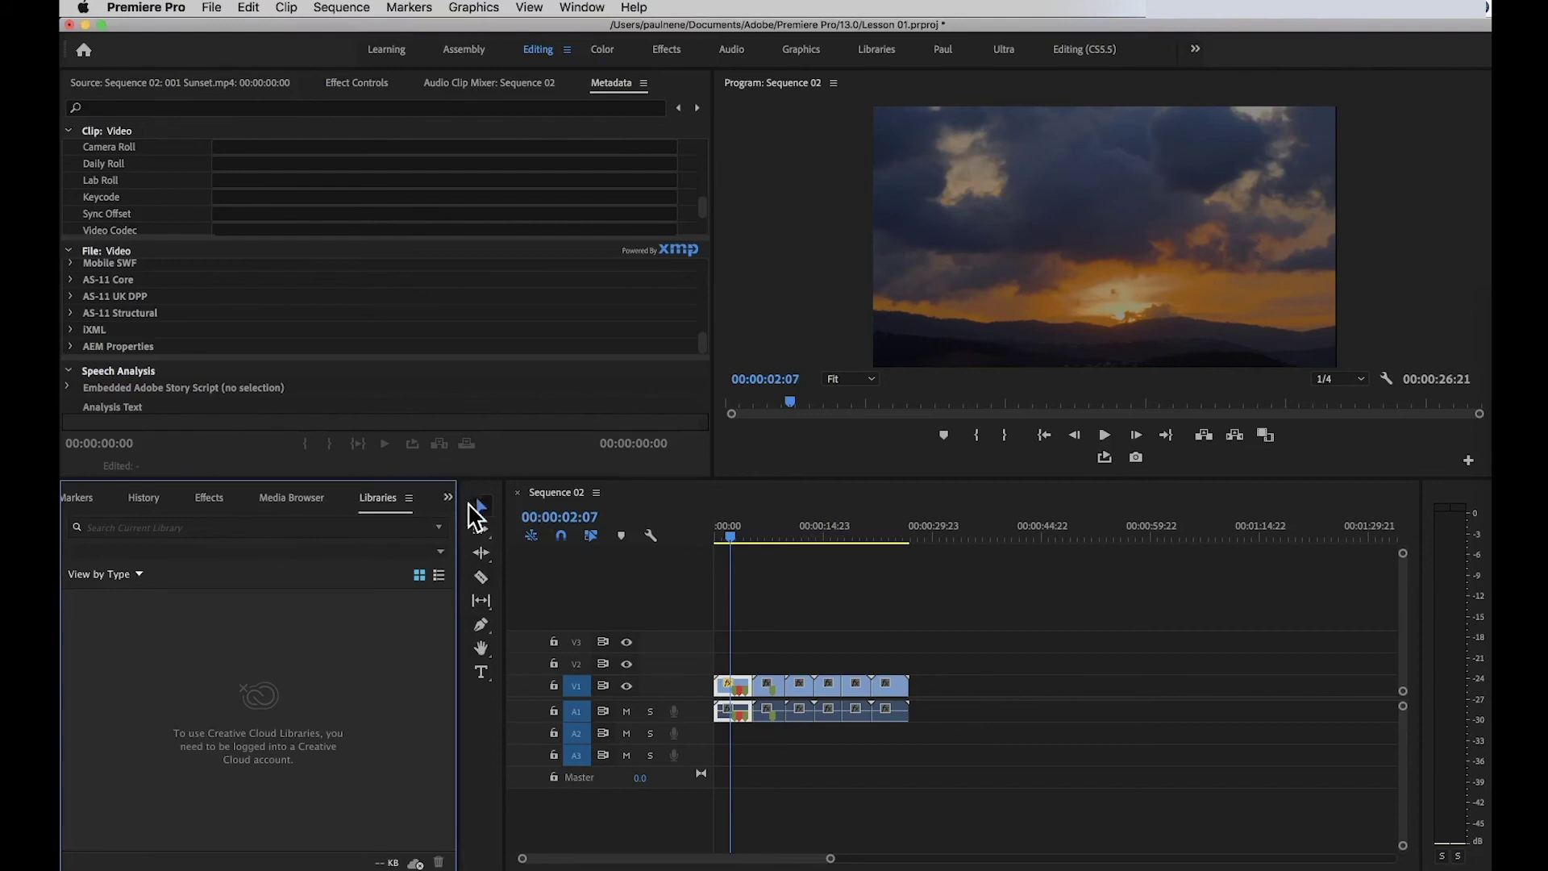
Try the Razor, Slip, Pen and Type tools in turn, leaving the Type tool active
left_click(482, 786)
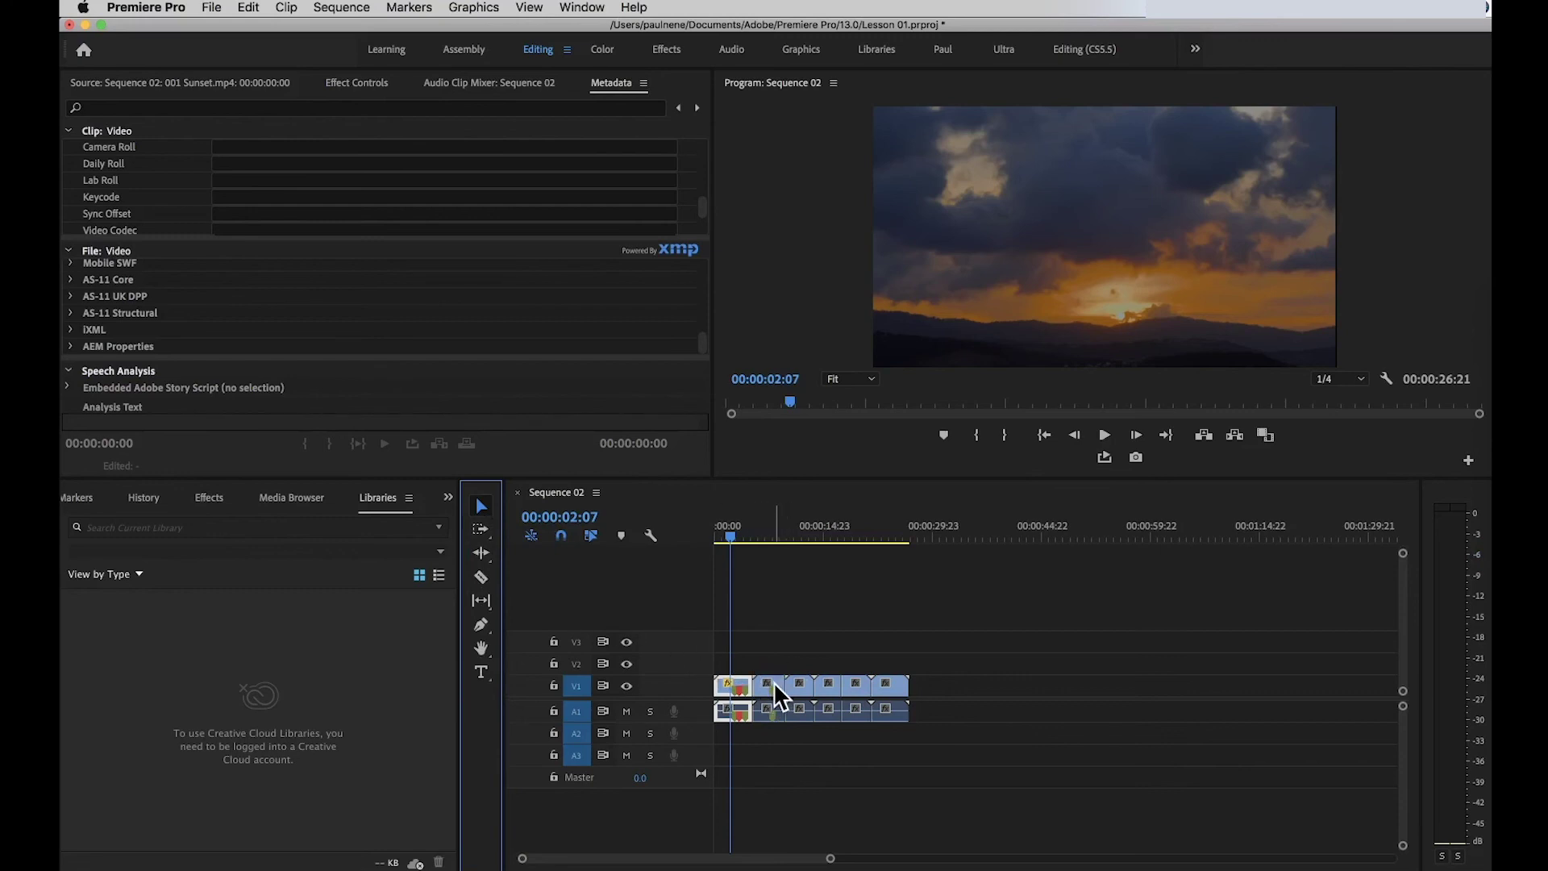
left_click(482, 575)
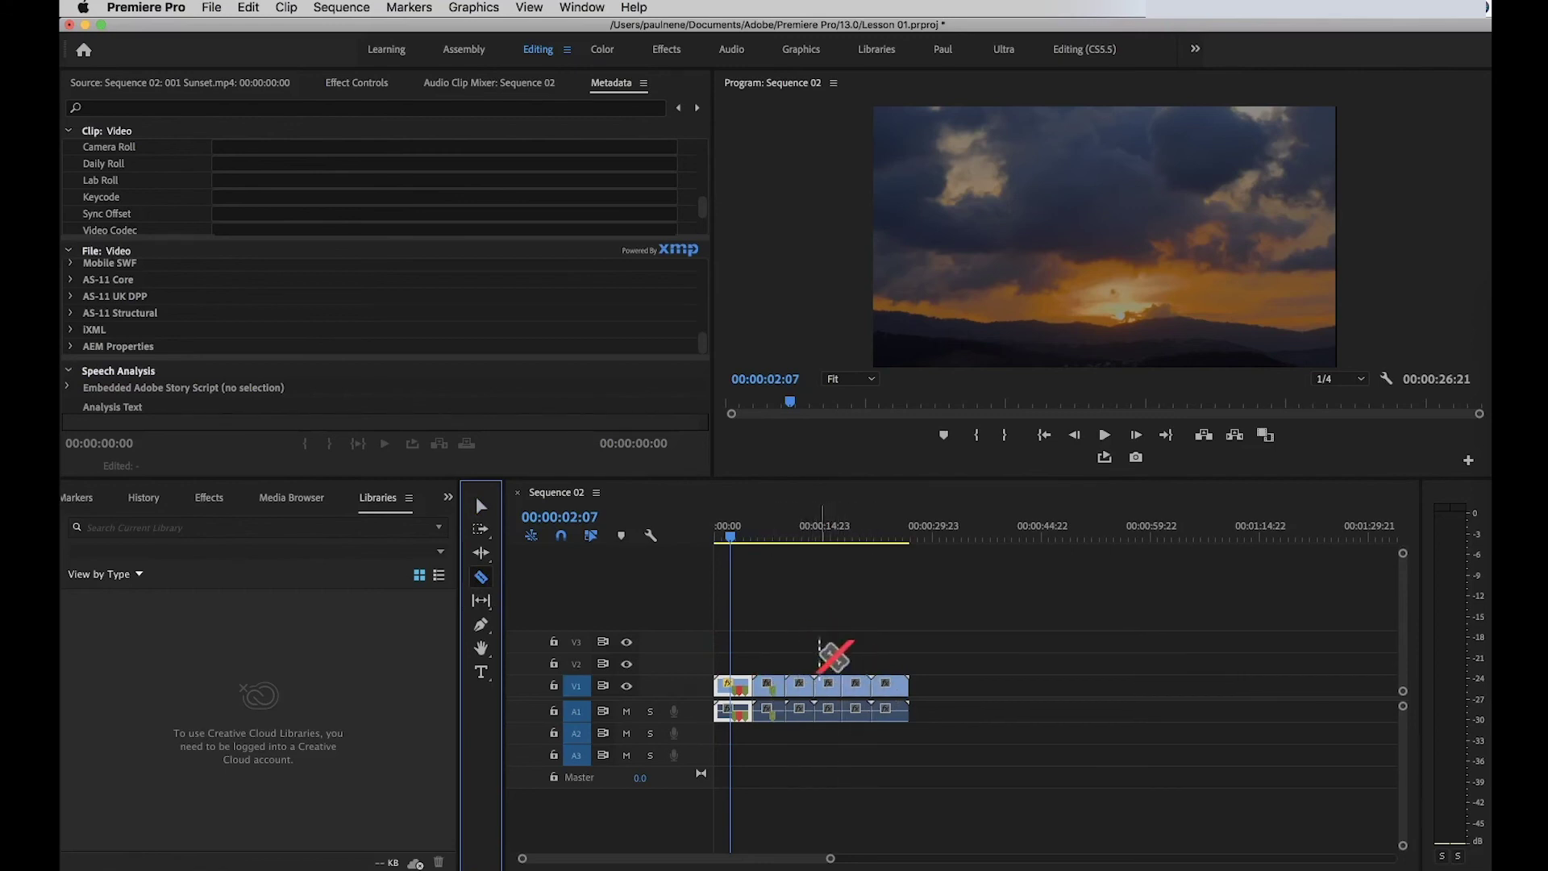
left_click(482, 603)
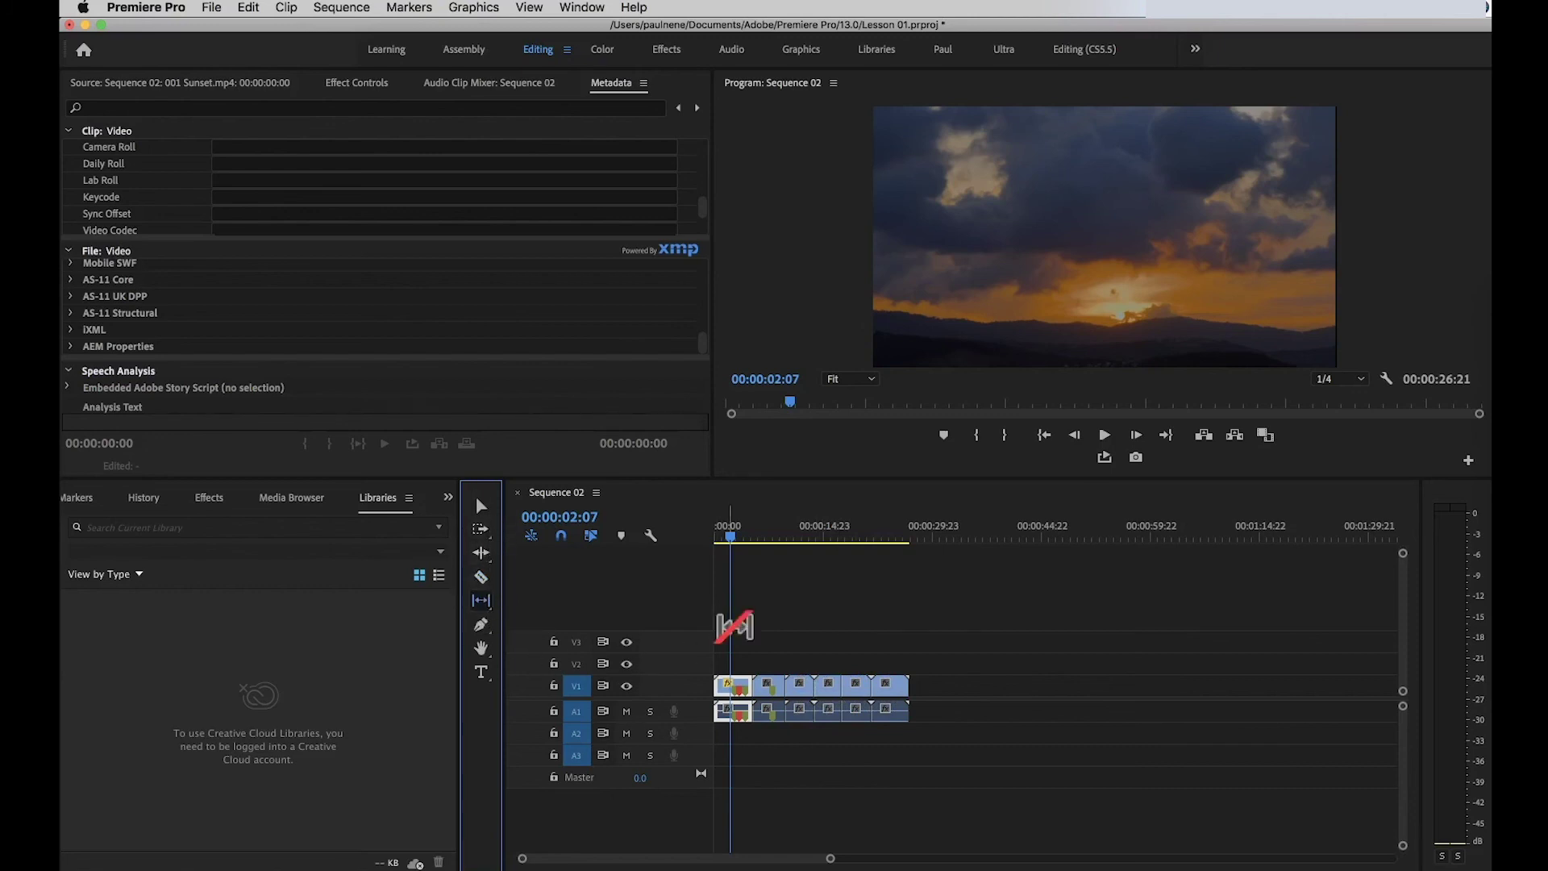
key("p")
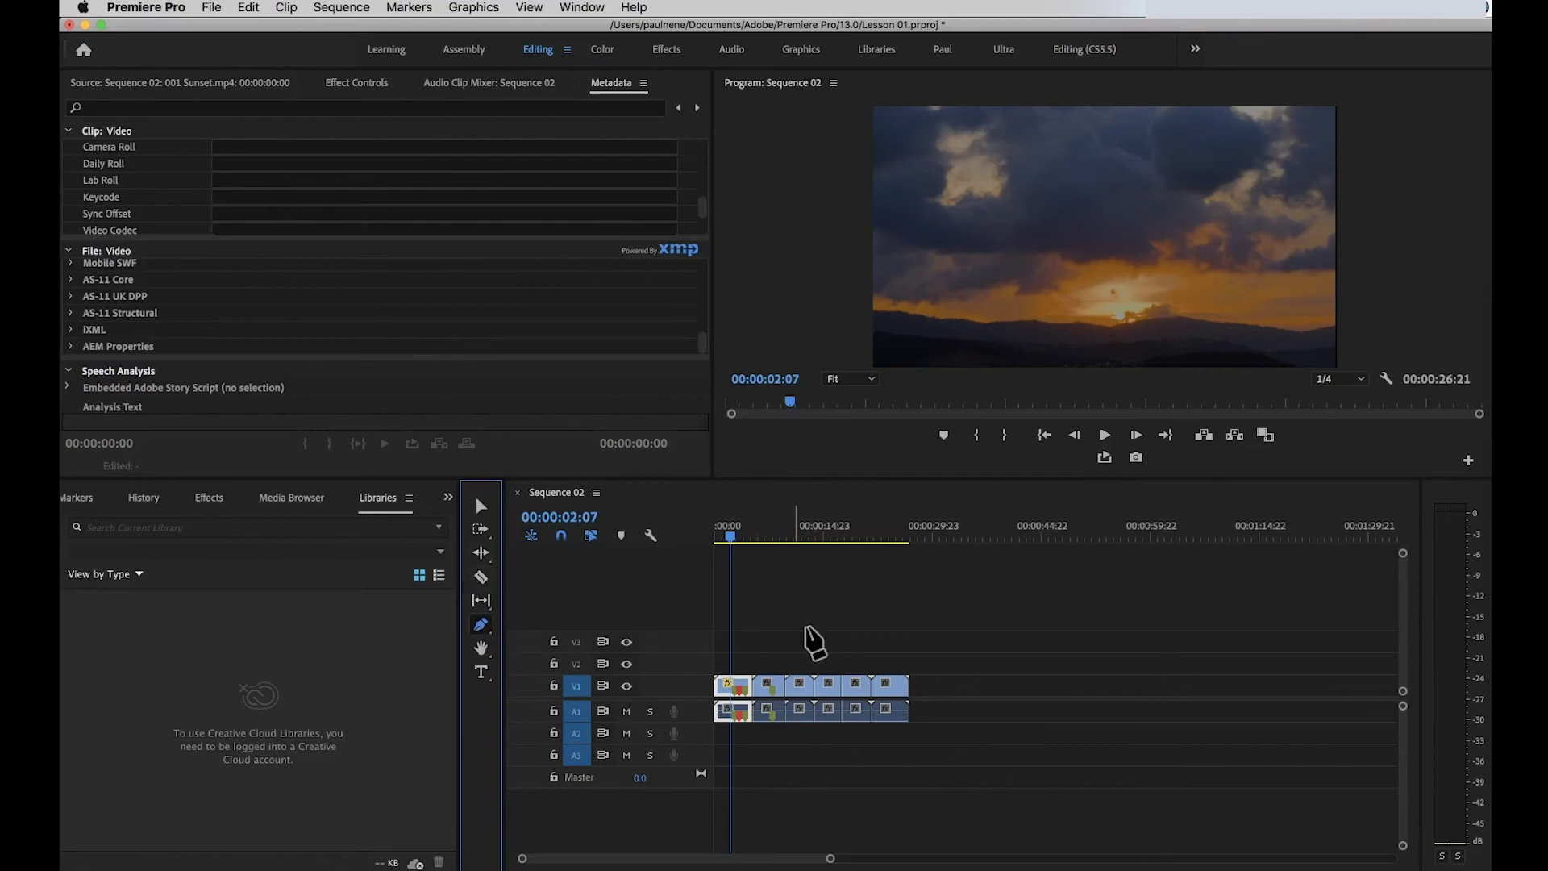
left_click(482, 676)
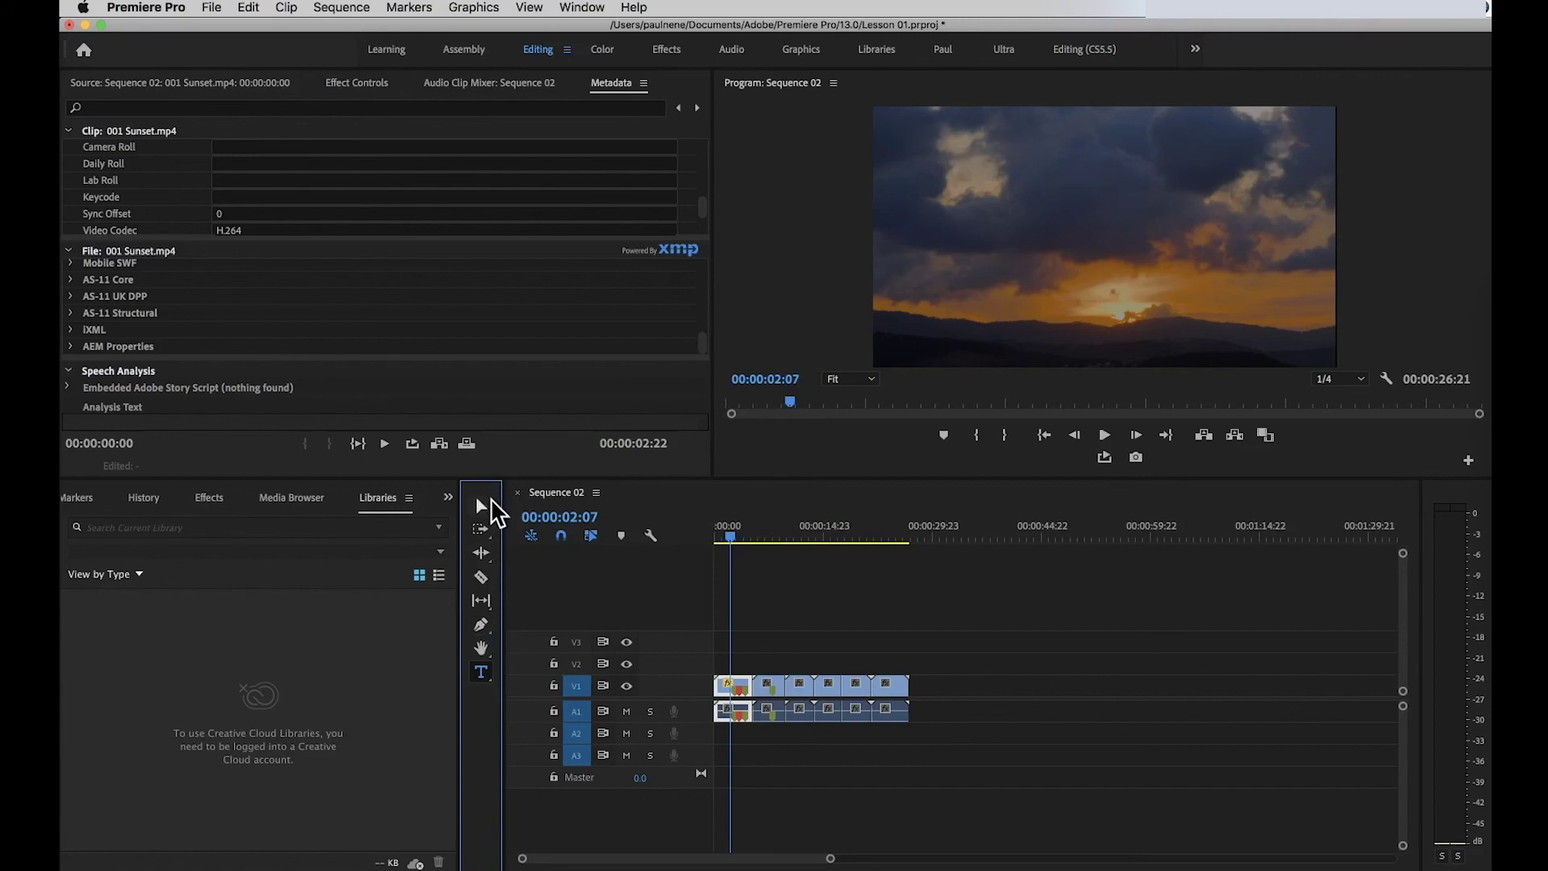
Try moving the last timeline clip, 007 Falls.mp4, further along the sequence and back against its neighbour, then deselect it
left_click(564, 556)
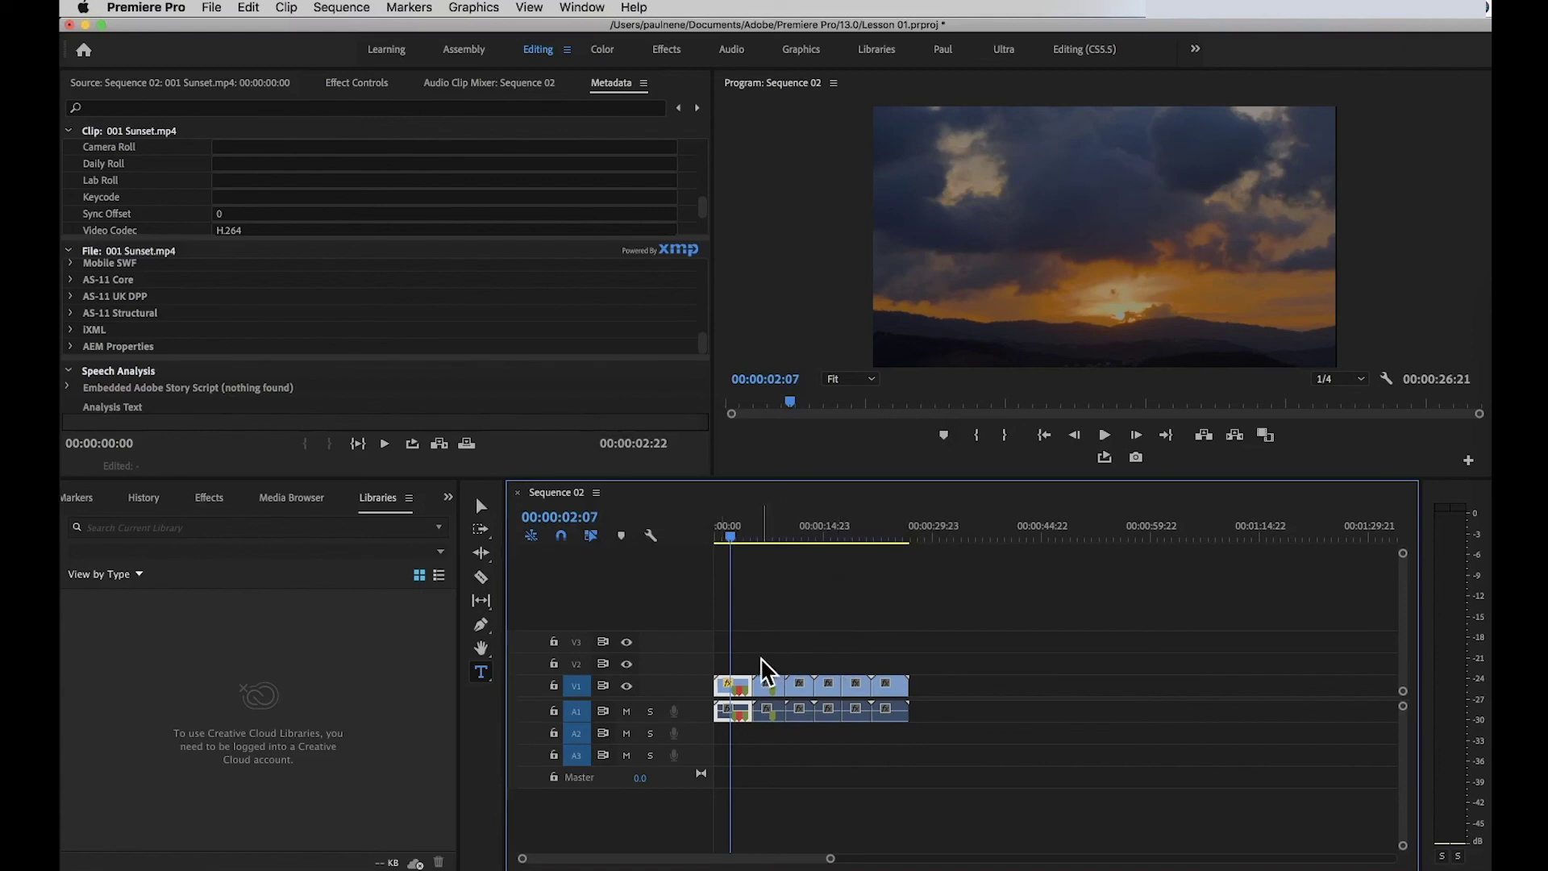
left_click(788, 650)
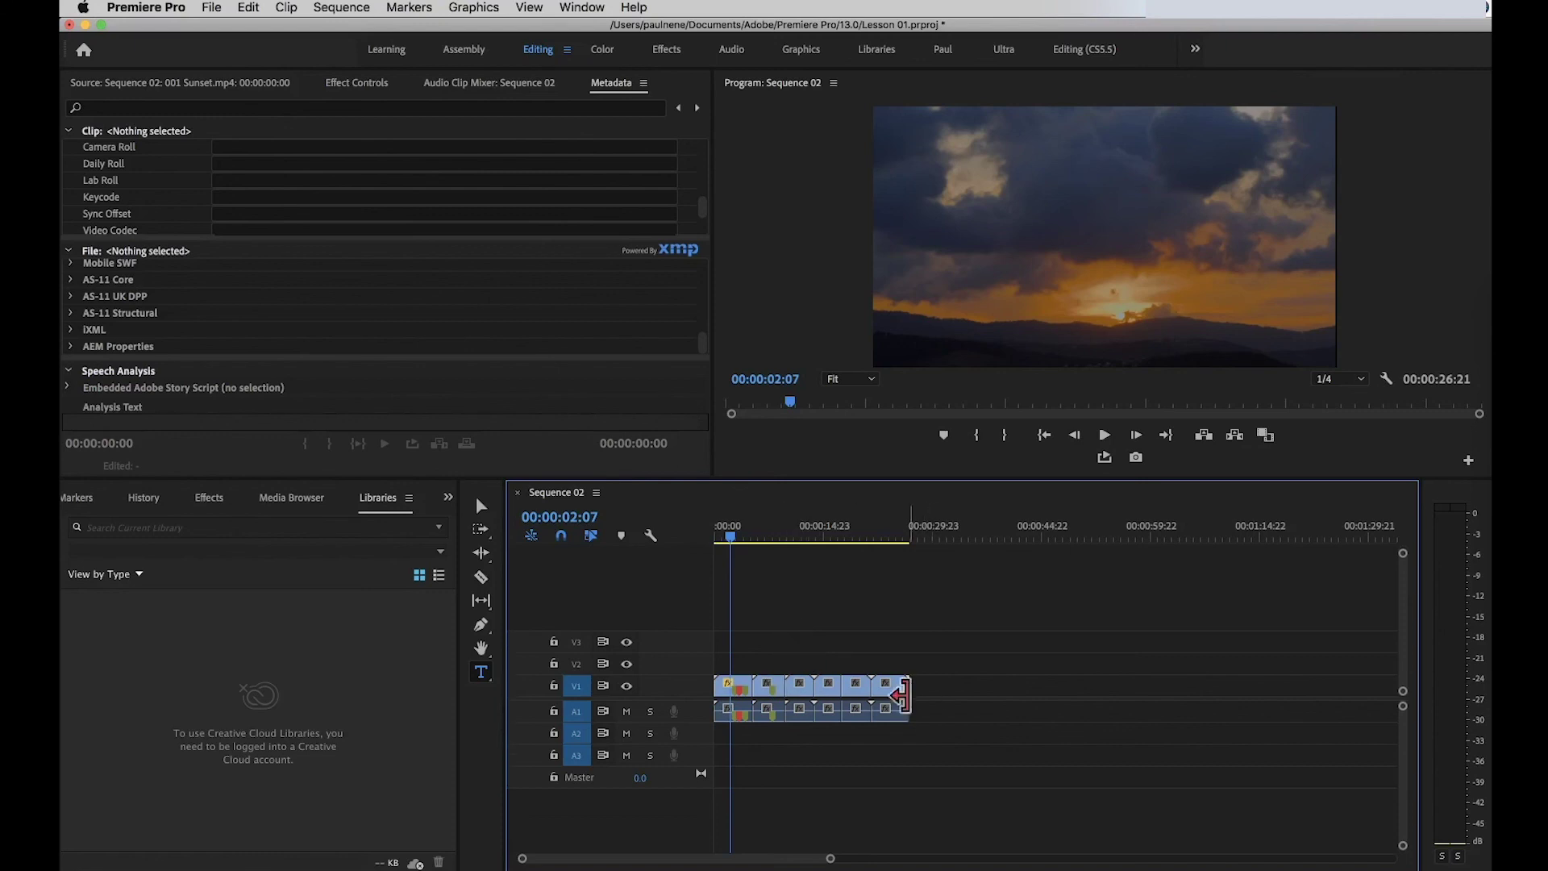
left_click_drag(900, 704, 942, 698)
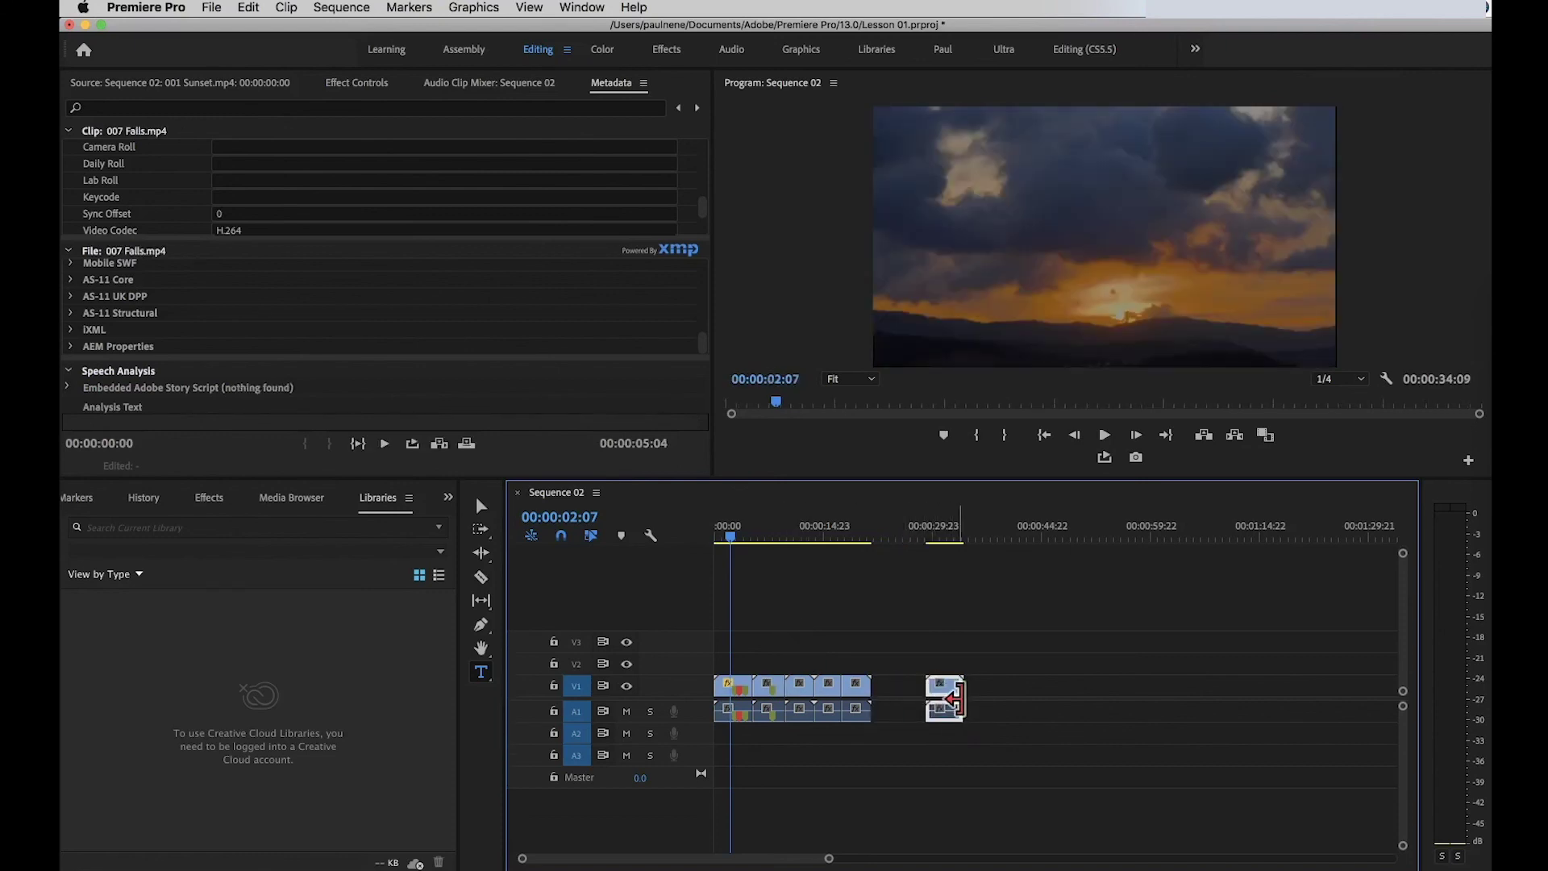
left_click_drag(940, 702, 892, 698)
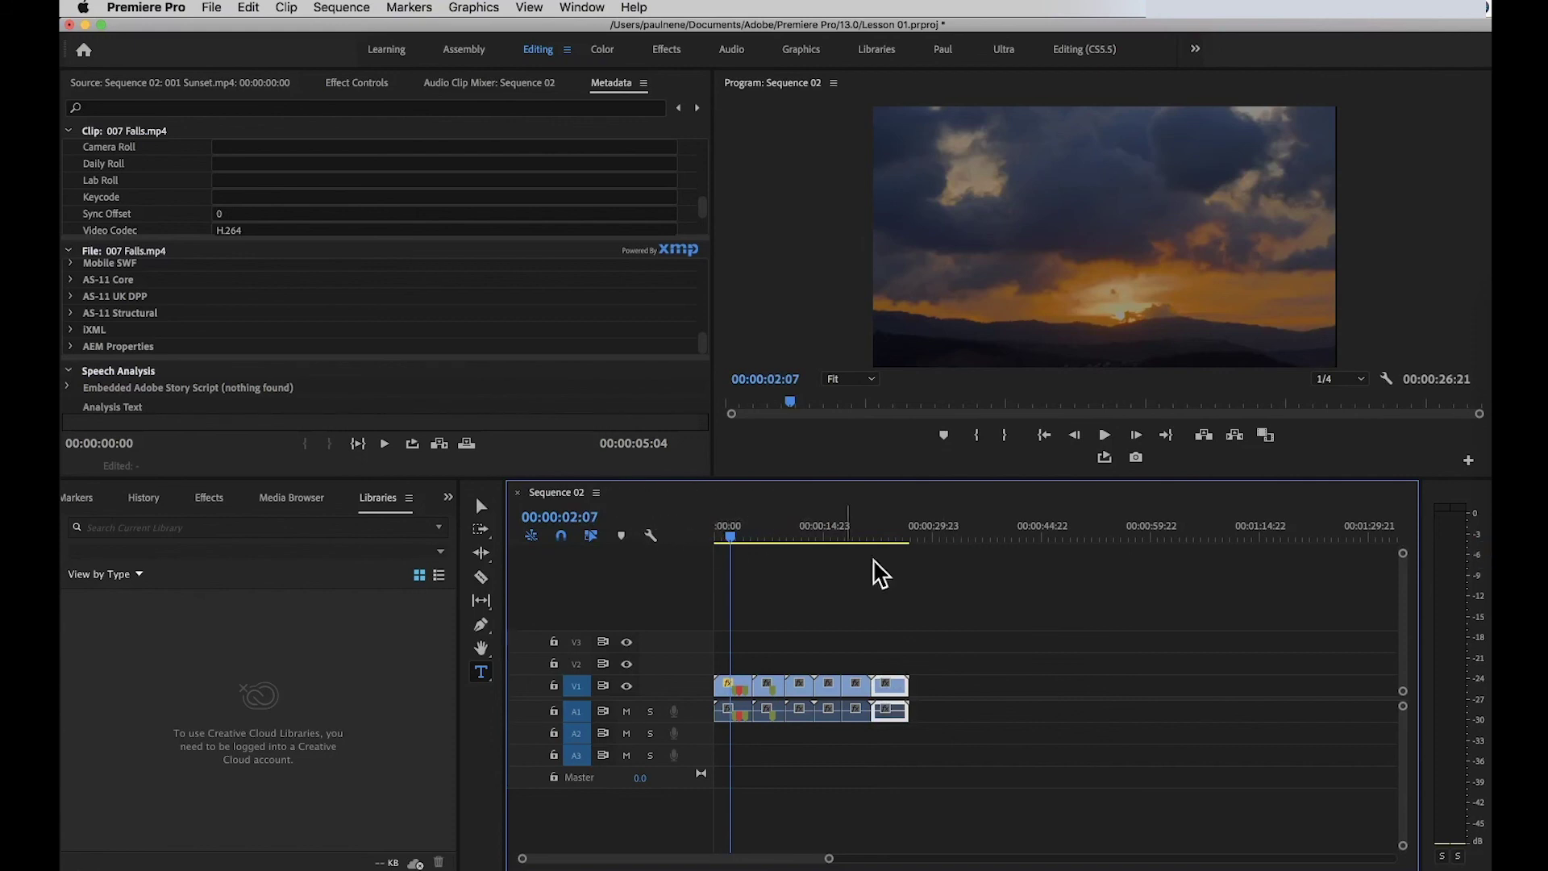
left_click(944, 629)
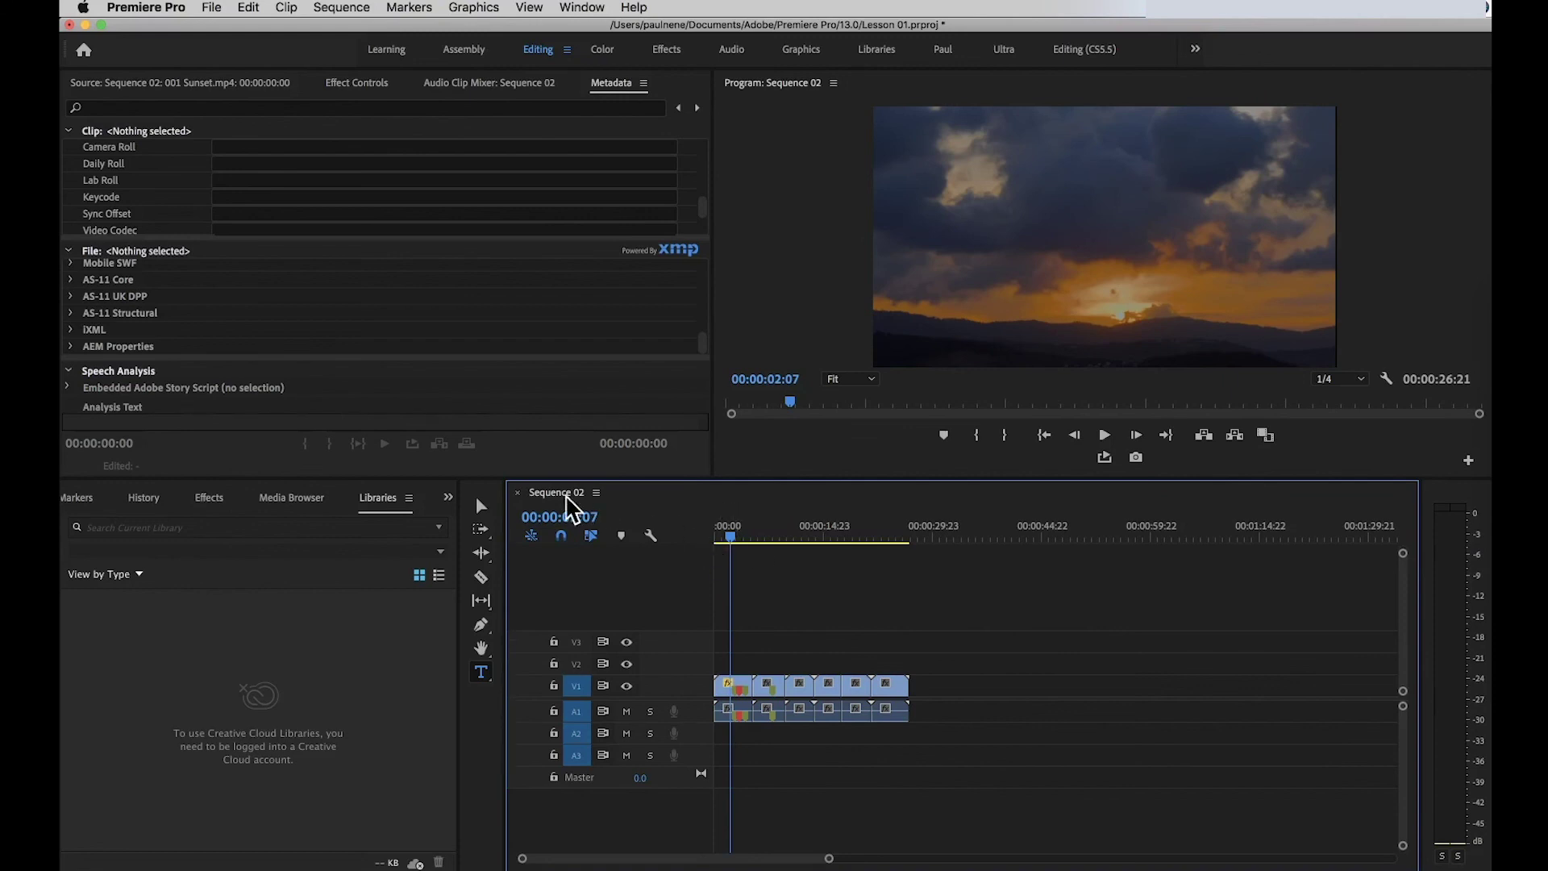
Create a new sequence named Sequence 03 using the DSLR 1080p24 preset
left_click(212, 7)
mouse_move(242, 28)
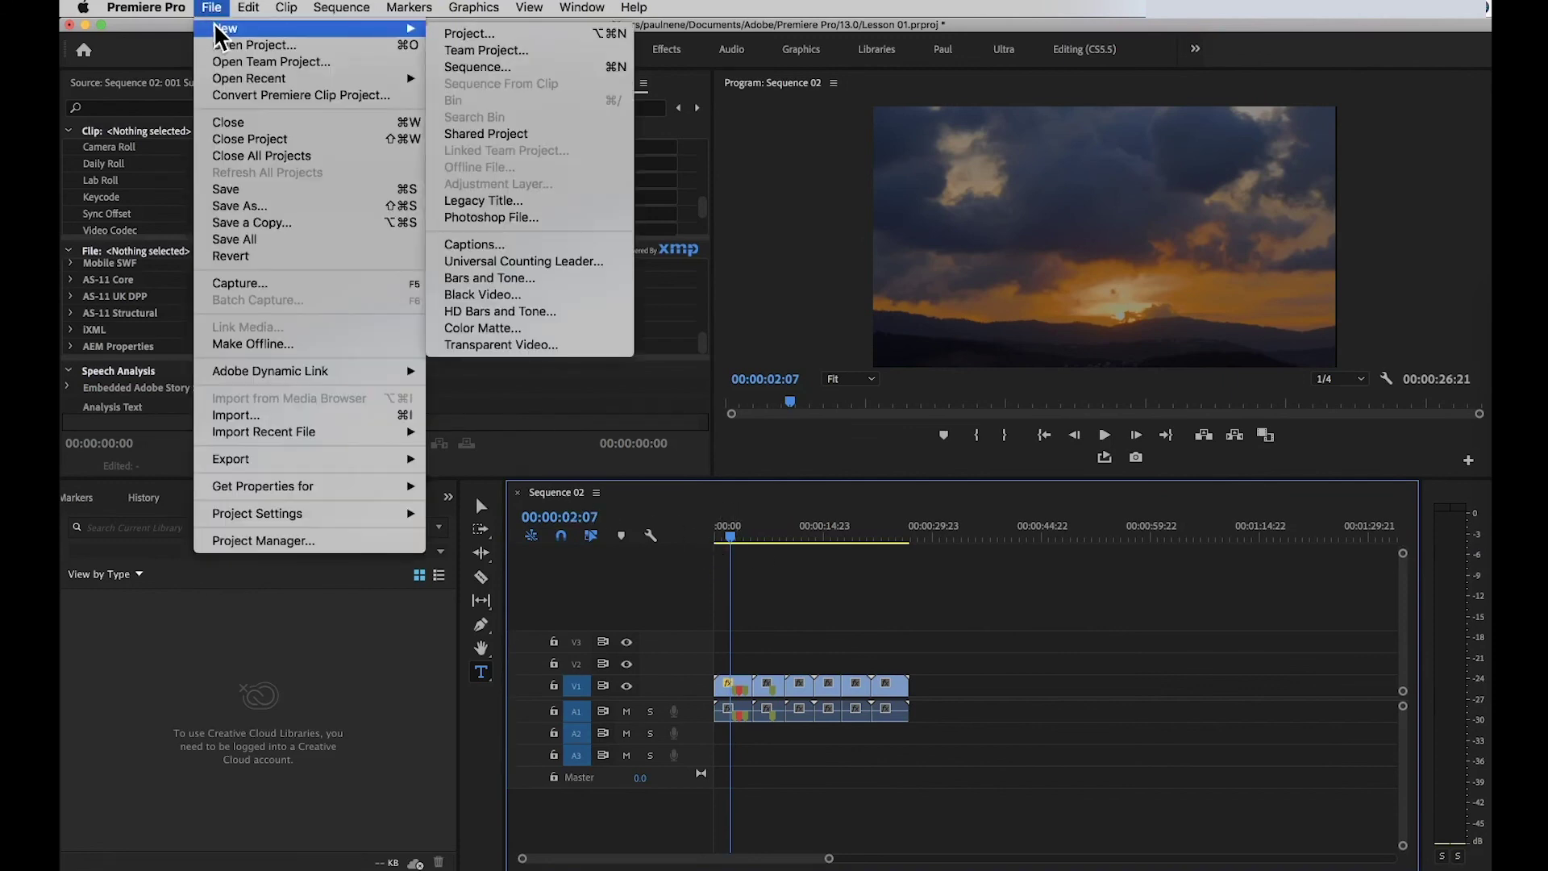
left_click(477, 67)
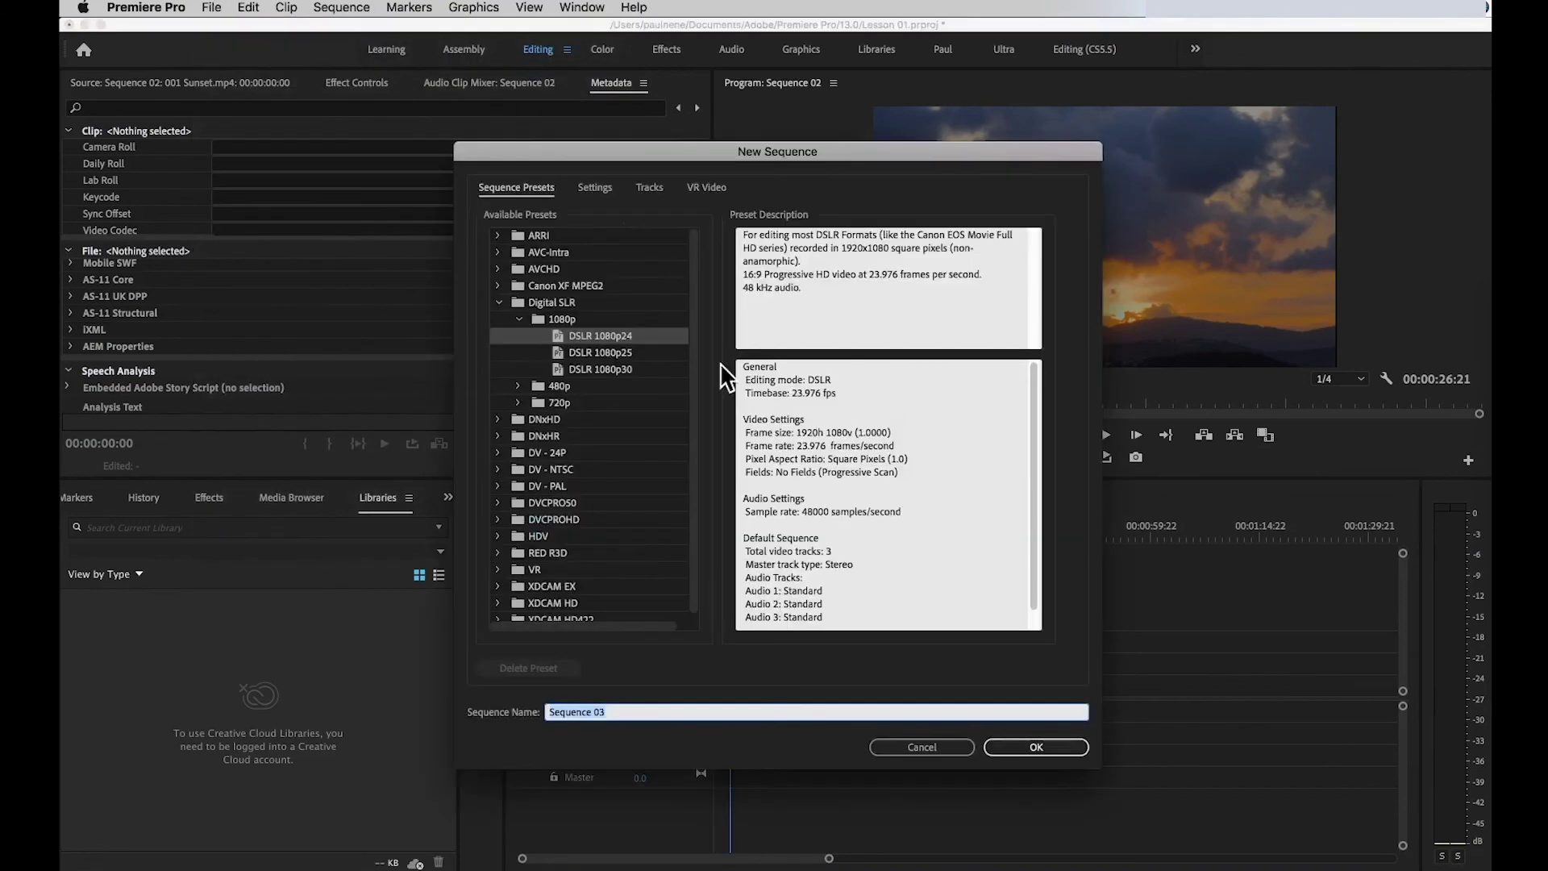
left_click(637, 704)
left_click(564, 712)
left_click(1039, 746)
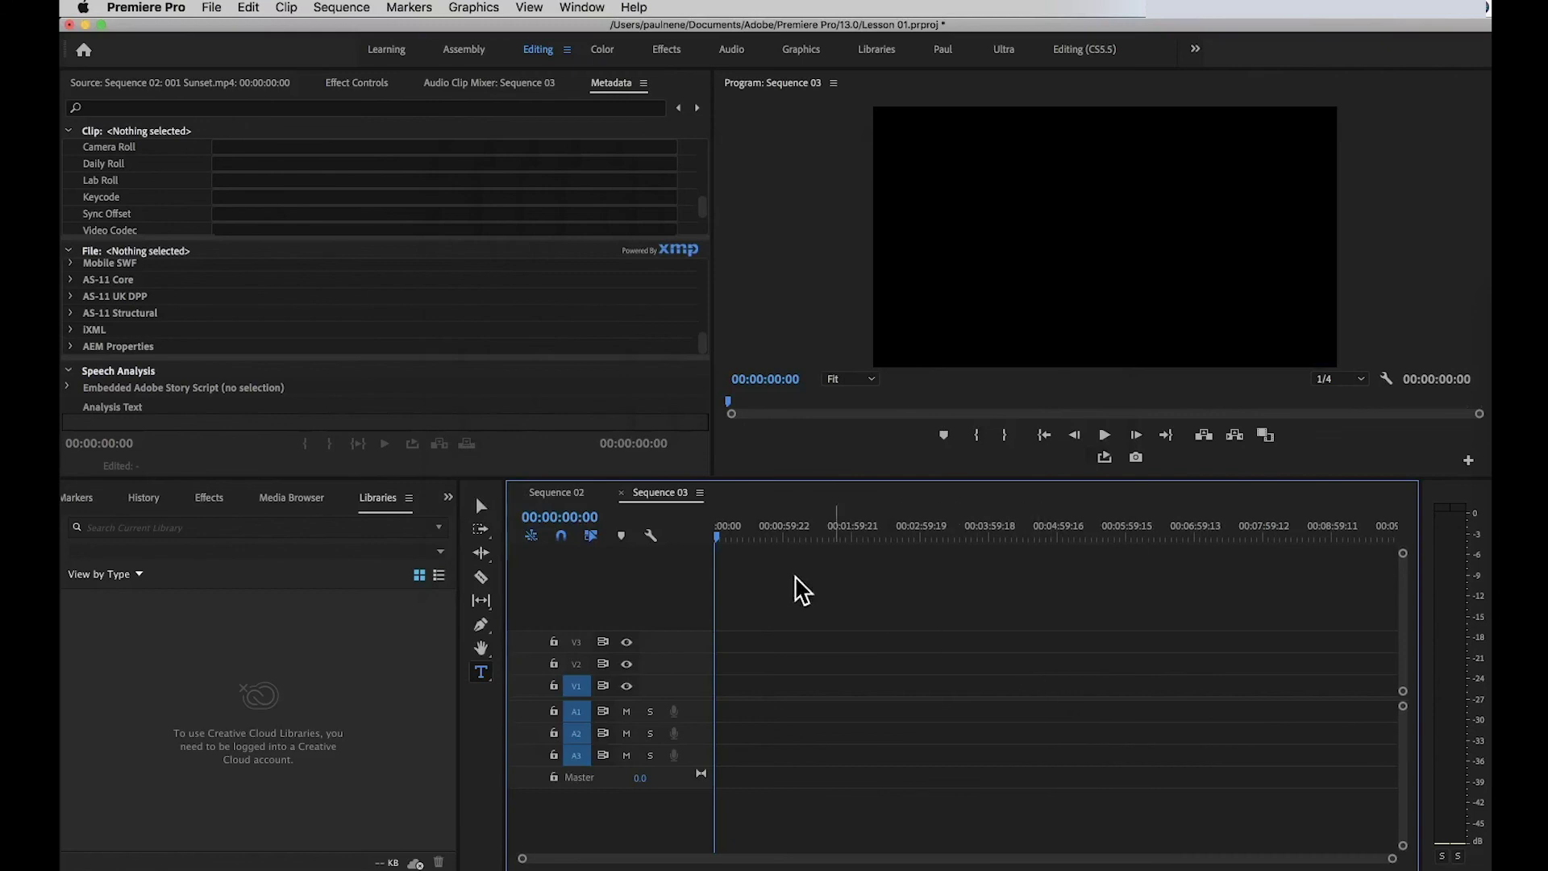
Switch back and forth between the Sequence 02 and Sequence 03 timelines, finishing on Sequence 02
left_click(570, 492)
left_click(658, 492)
left_click(572, 493)
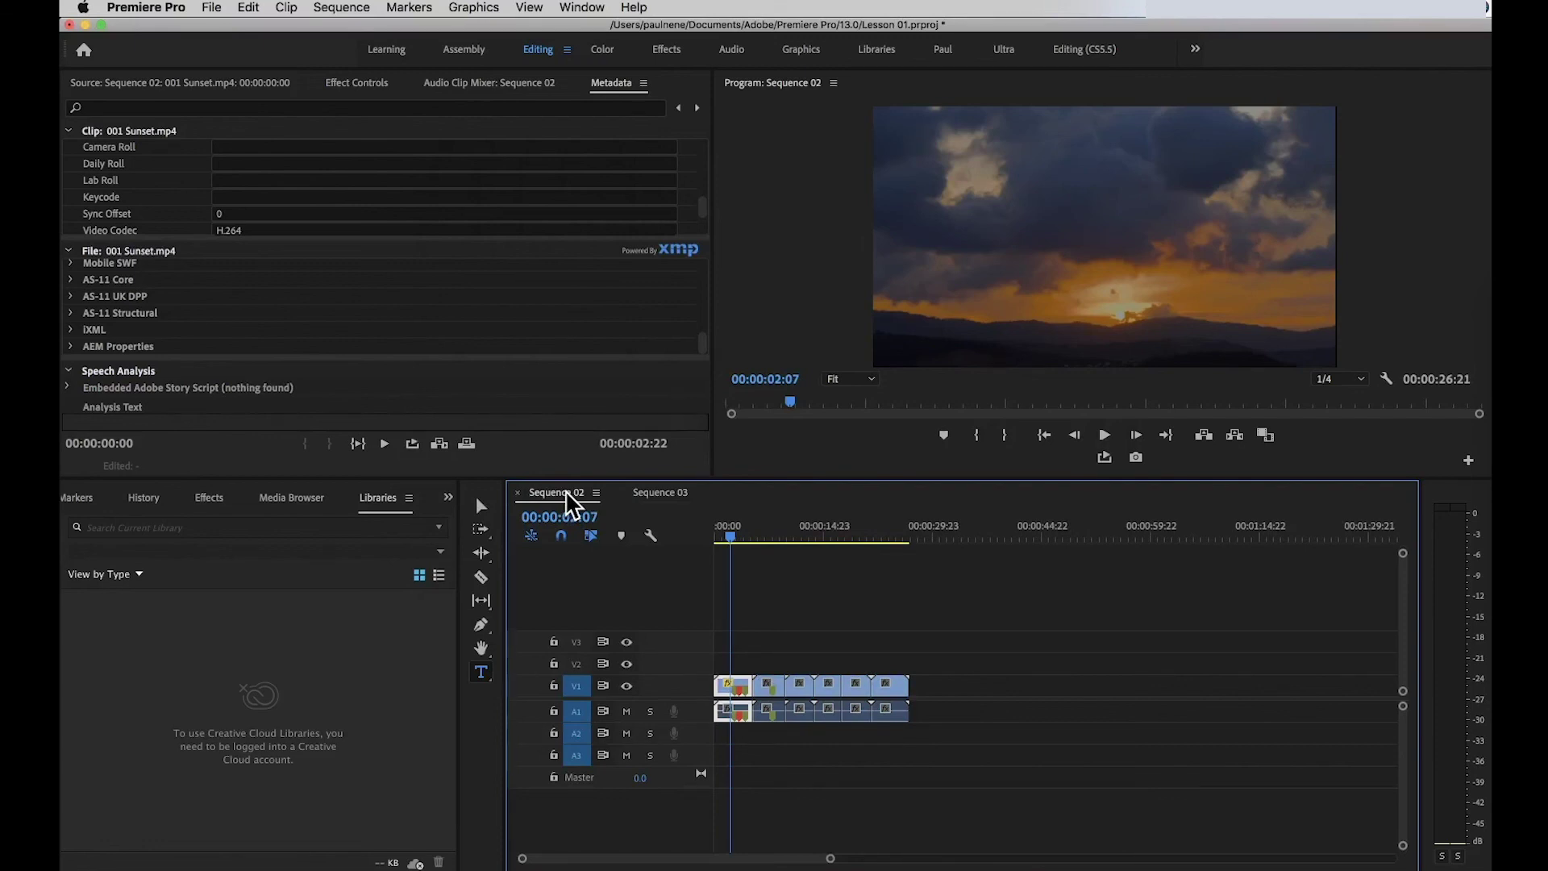
left_click(657, 493)
left_click(565, 491)
Load 001 Sunset.mp4 from the timeline into the Source monitor and place the playhead at 00:00:04:06 to compare both monitors
mouse_move(731, 533)
left_mouse_down()
mouse_move(890, 534)
mouse_move(755, 535)
left_mouse_up()
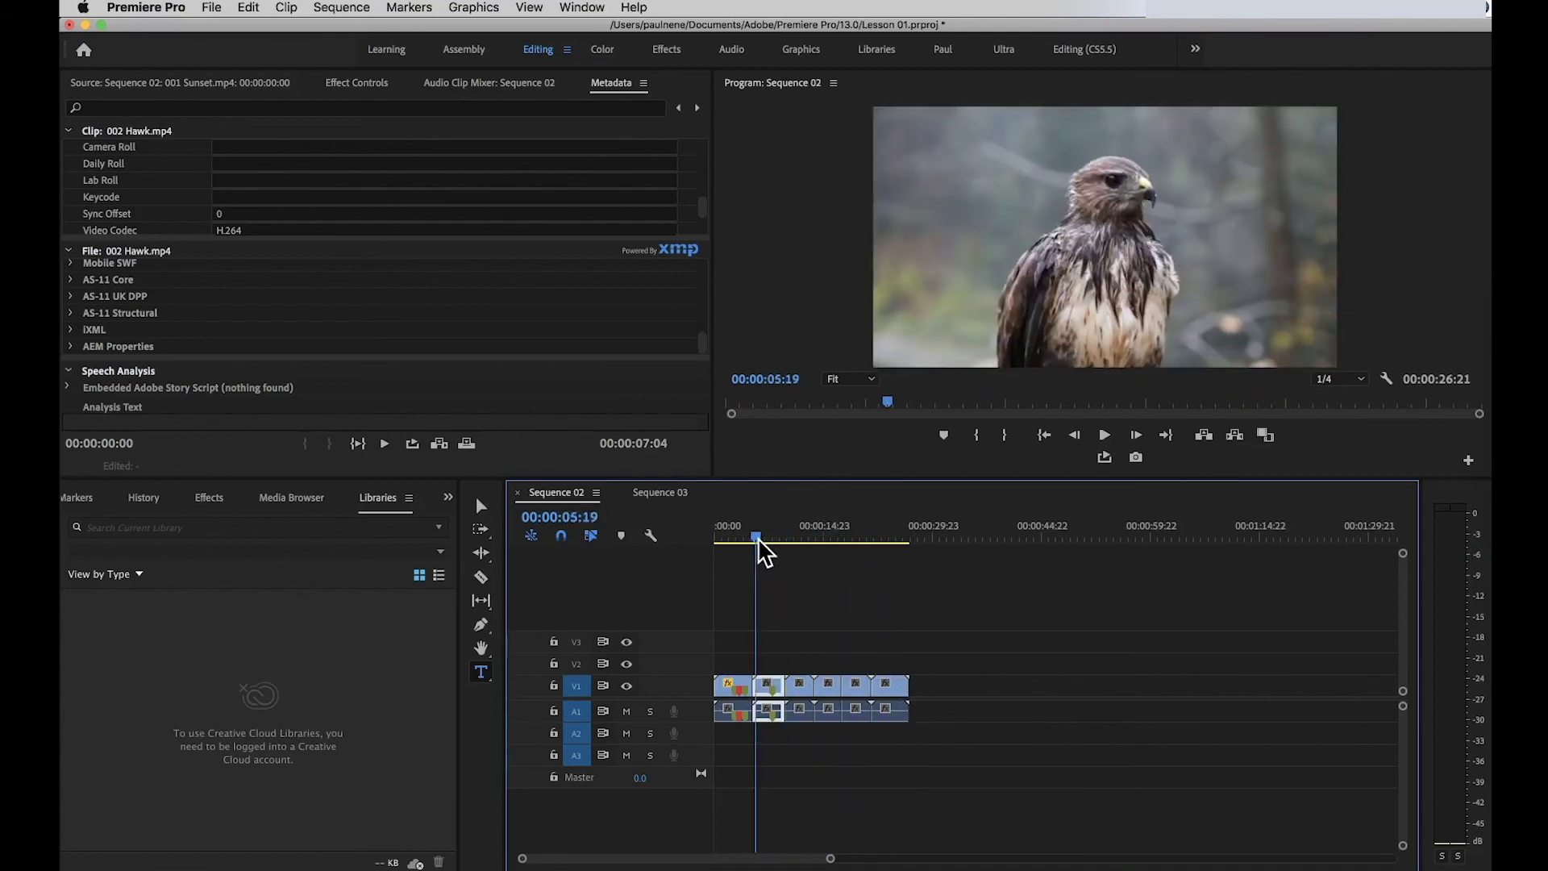
double_click(728, 687)
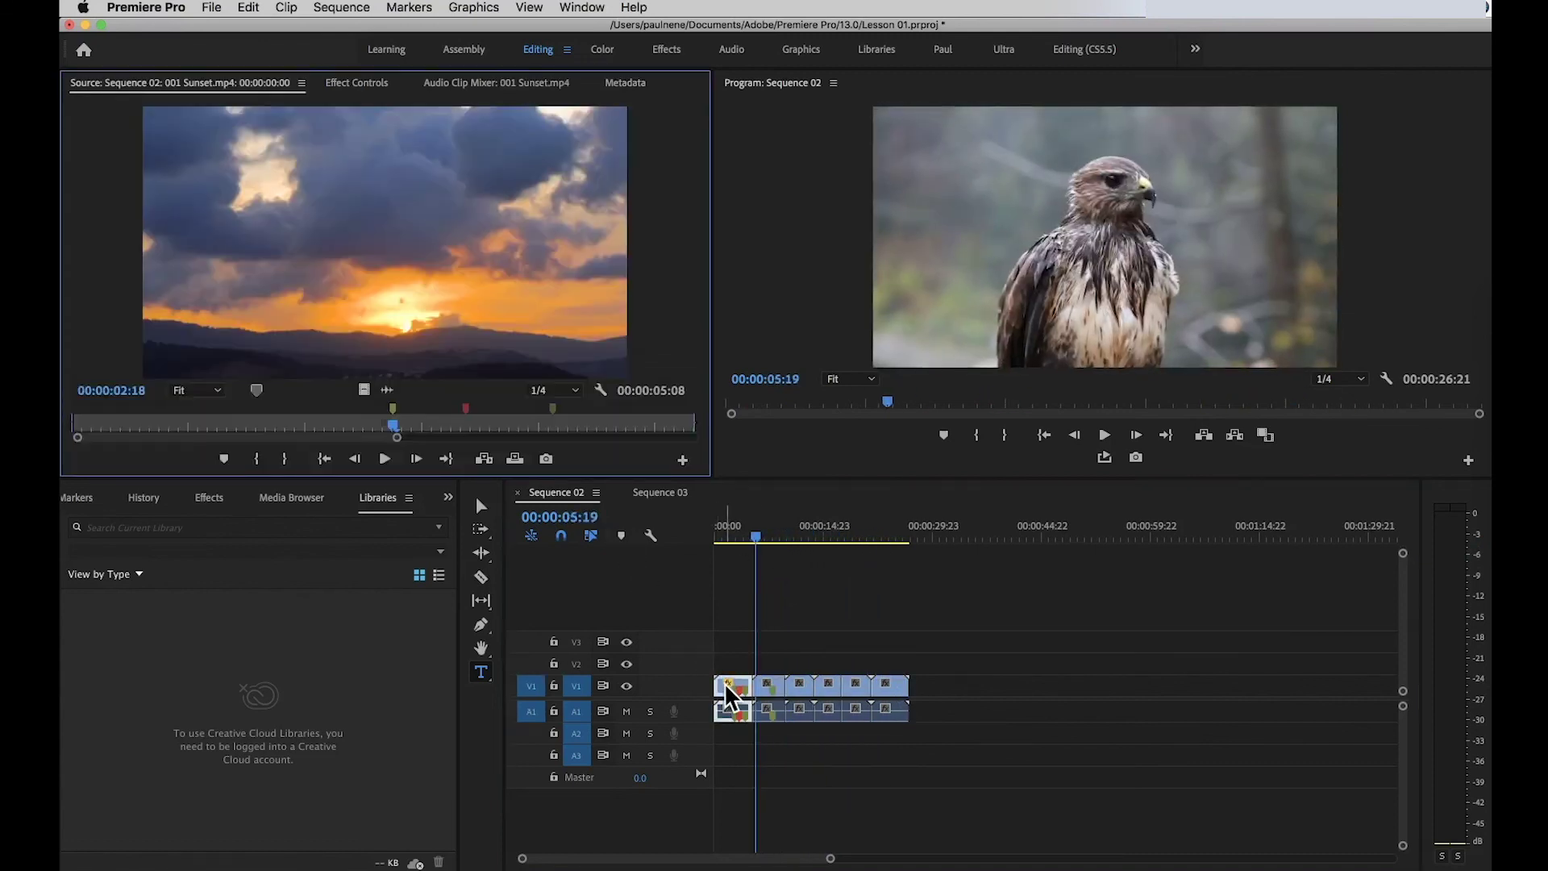
left_click(746, 535)
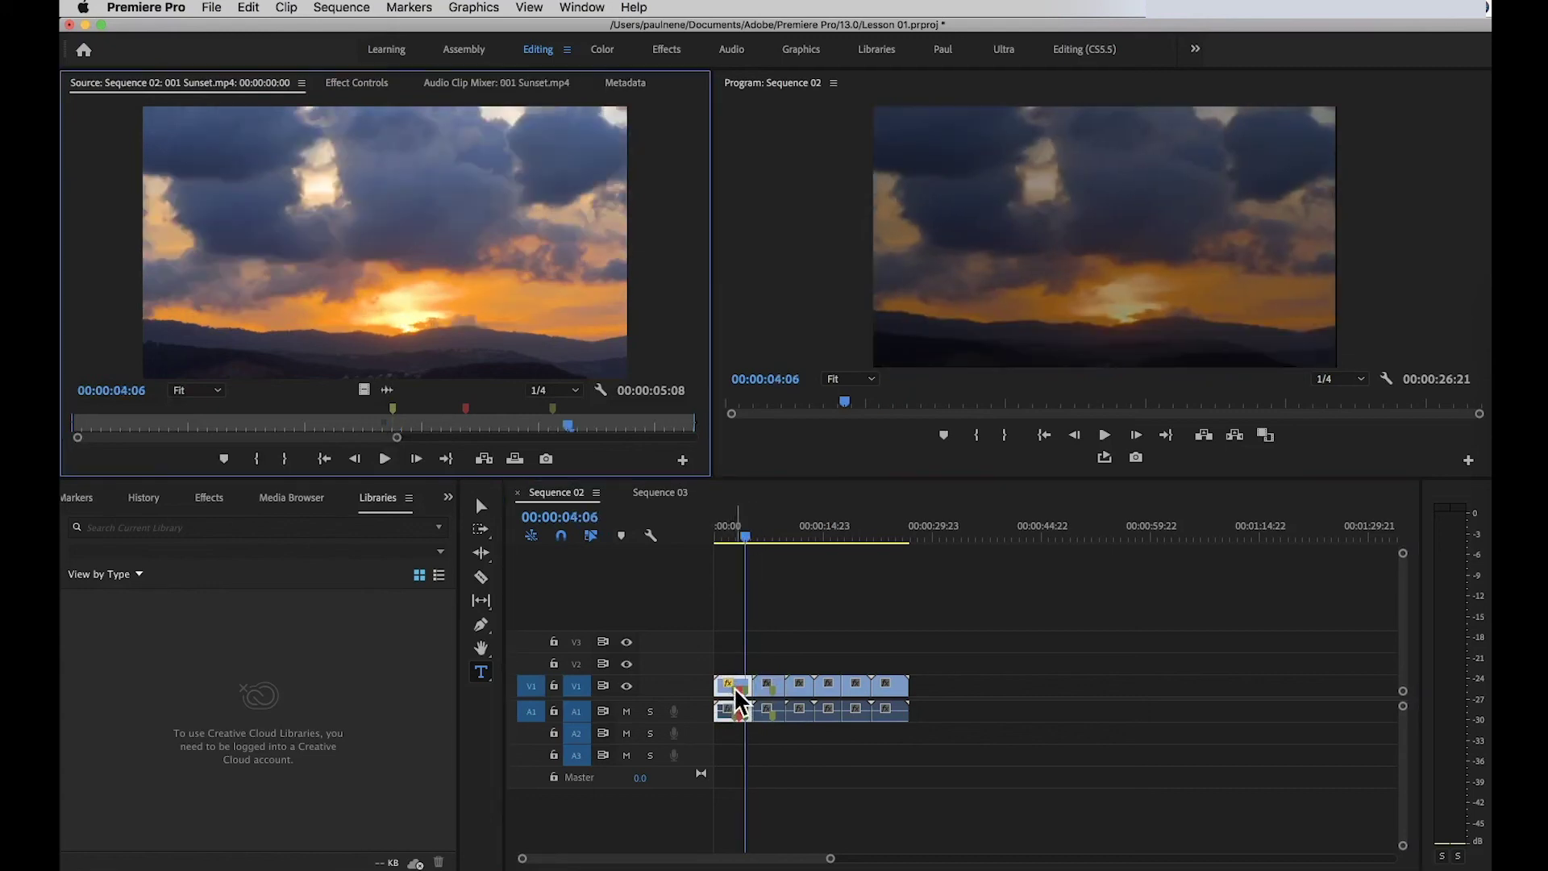
Load further timeline clips into the Source monitor, including 005 Walking.mp4 and finally 006 Hair.mp4
double_click(770, 685)
left_click_drag(825, 687, 799, 685)
double_click(821, 682)
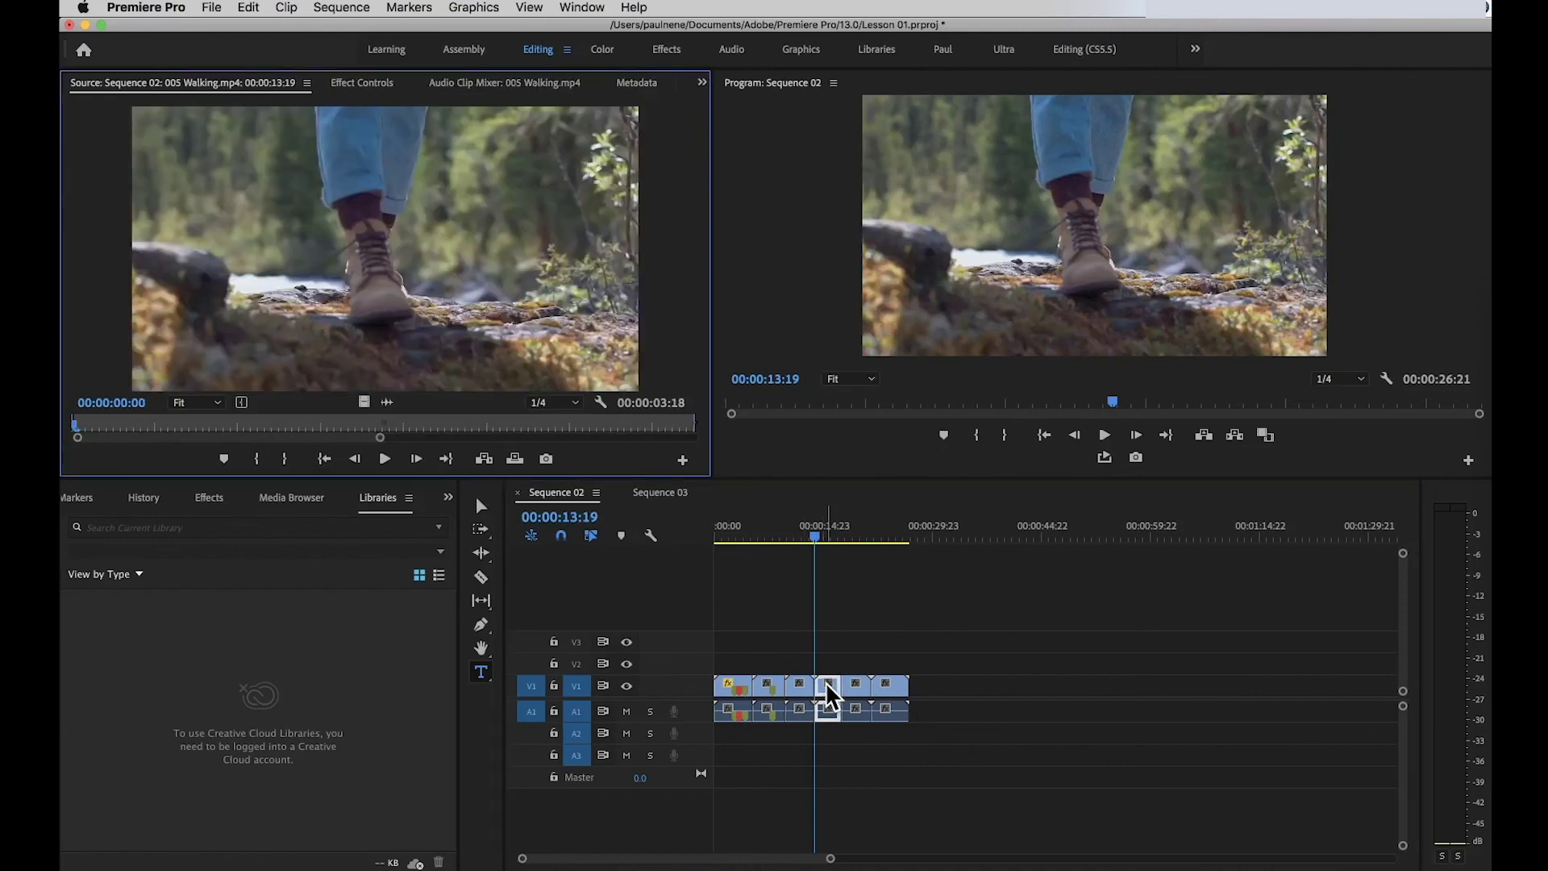
double_click(859, 687)
Scrub Sequence 02 in the Program monitor to 00:00:16:05 and undo the creation of Sequence 03
left_click(1083, 230)
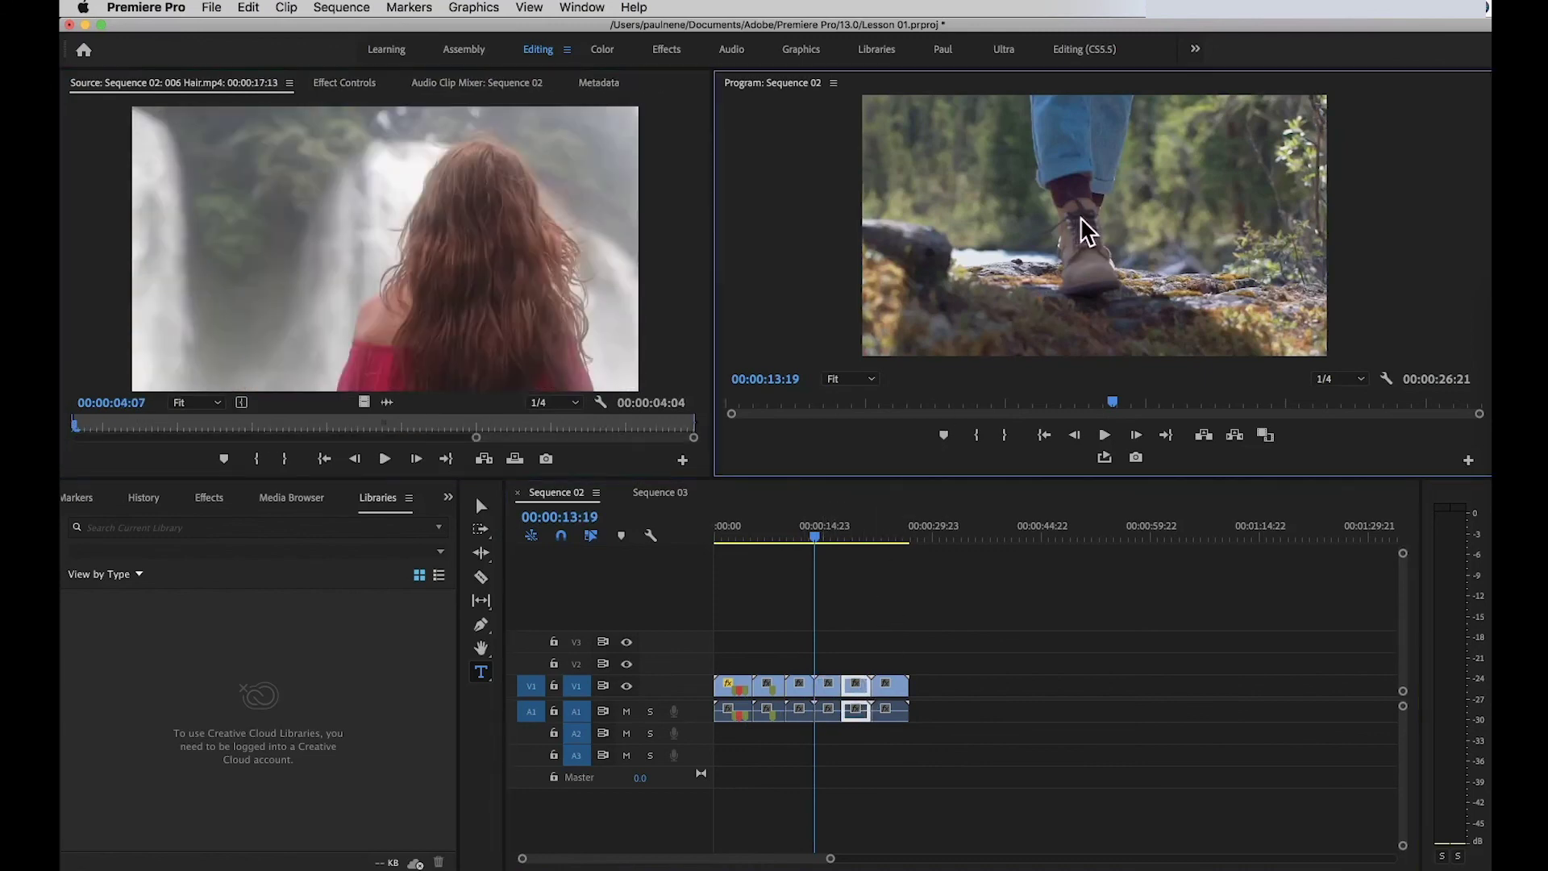
left_click(1105, 403)
key("super+z")
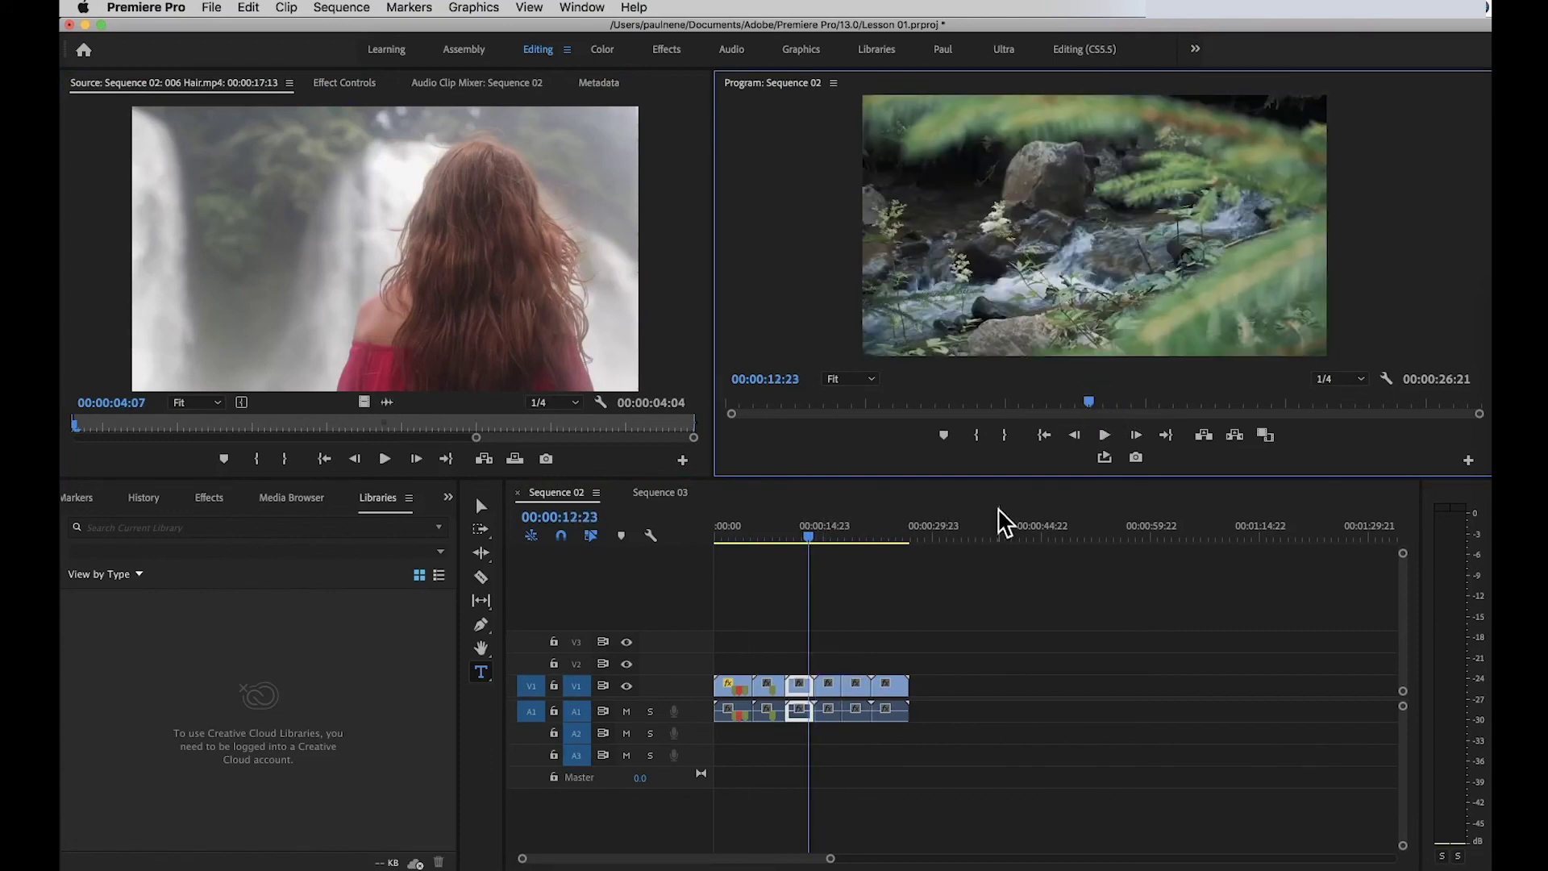
left_click_drag(1080, 399, 1180, 400)
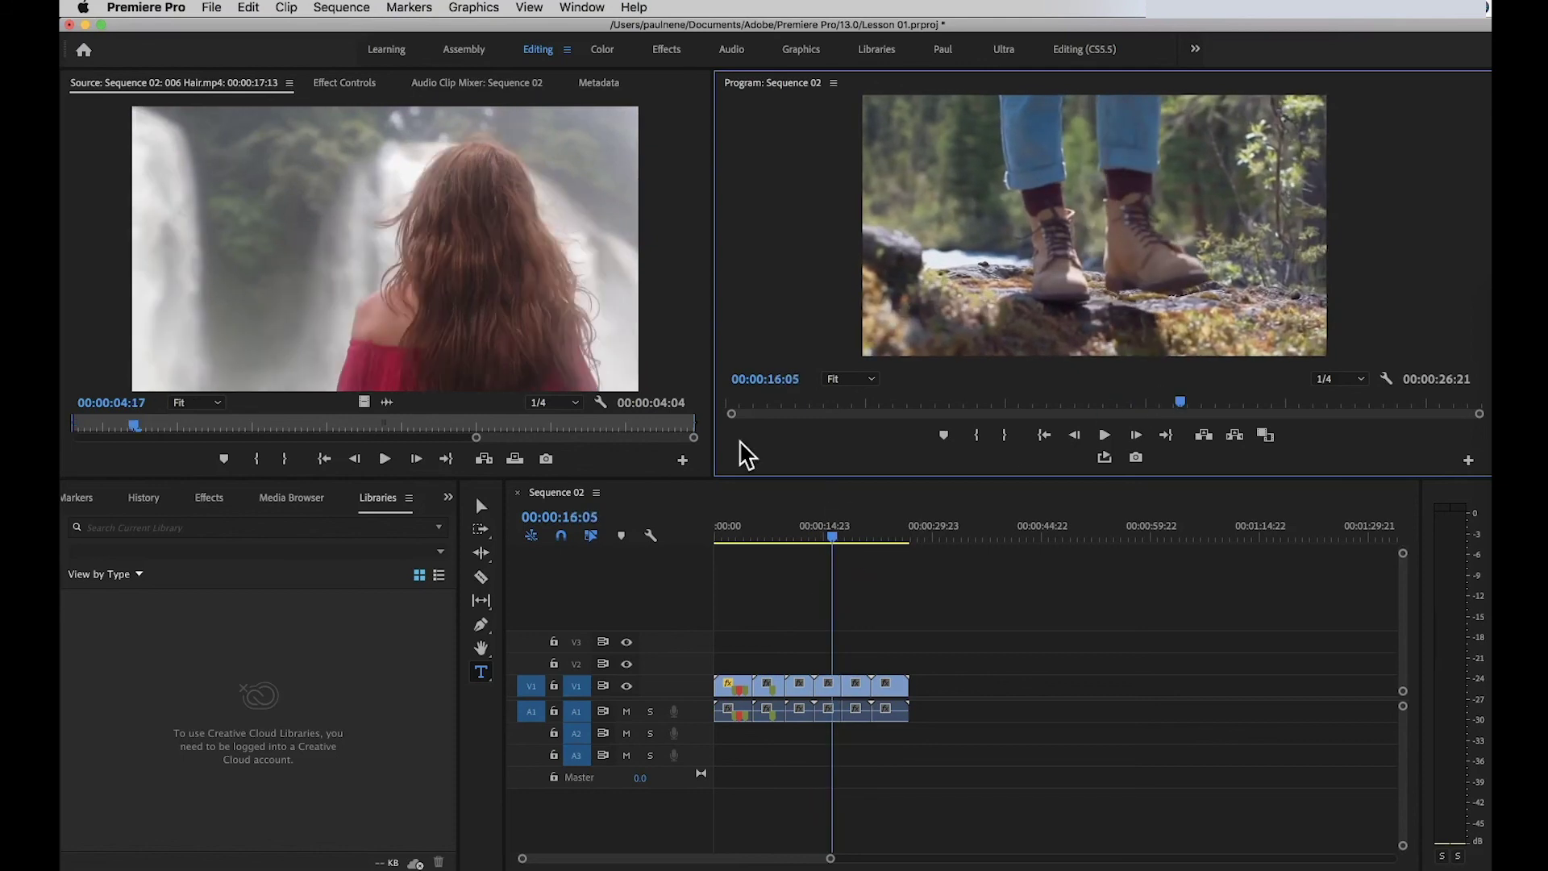